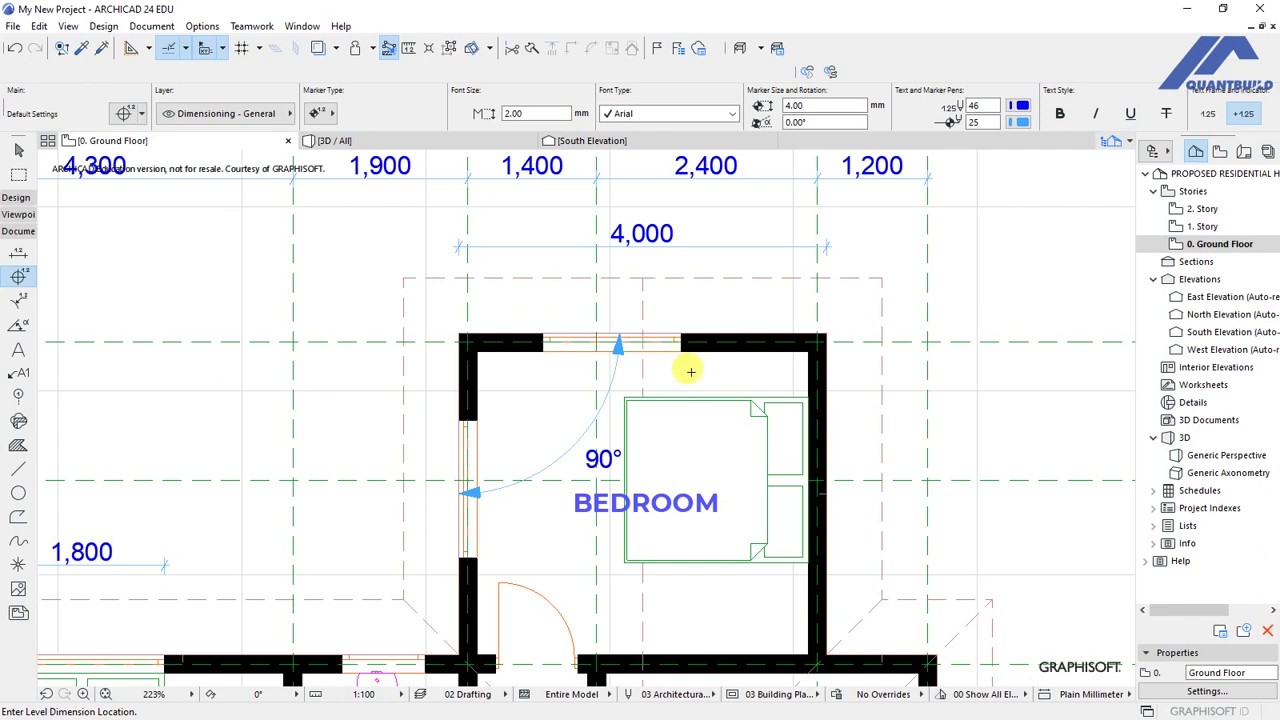
Delete all linear dimensions from the ground floor plan
{"action": "scroll", "coordinate": [665, 355], "scroll_direction": "down", "scroll_amount": 5}
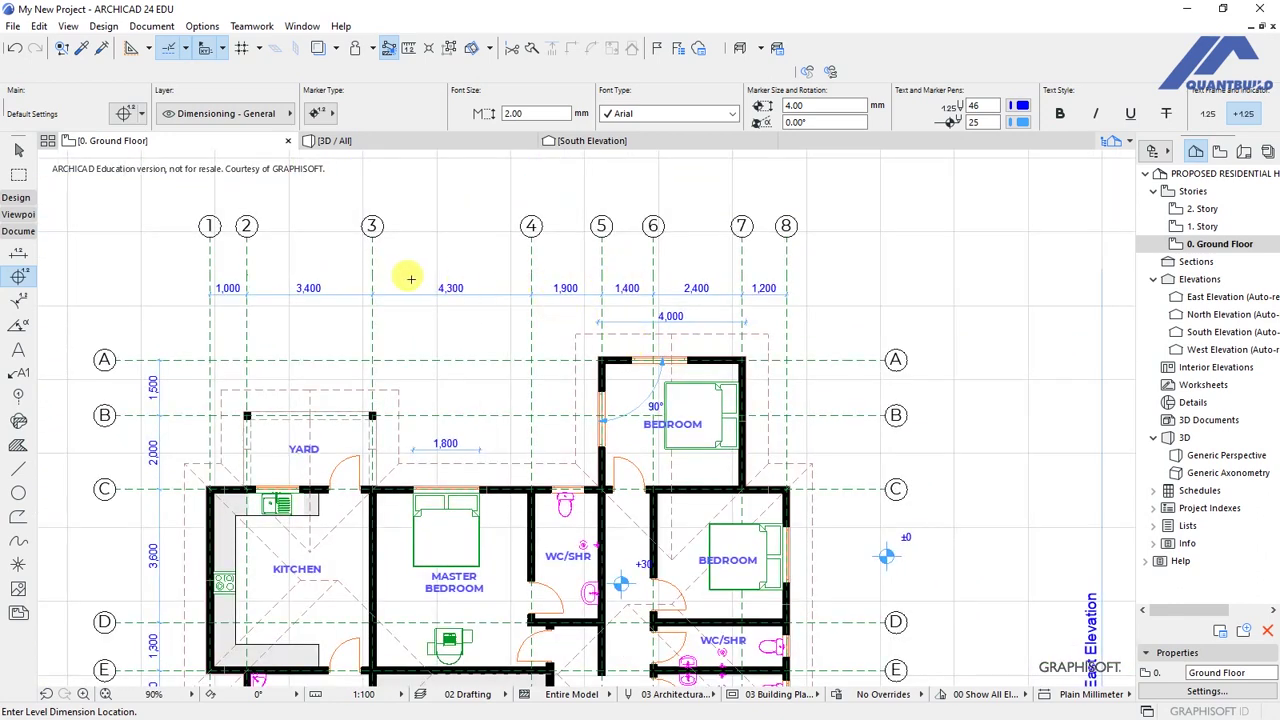
{"action": "scroll", "coordinate": [408, 277], "scroll_direction": "up", "scroll_amount": 2}
{"action": "scroll", "coordinate": [407, 277], "scroll_direction": "down", "scroll_amount": 3}
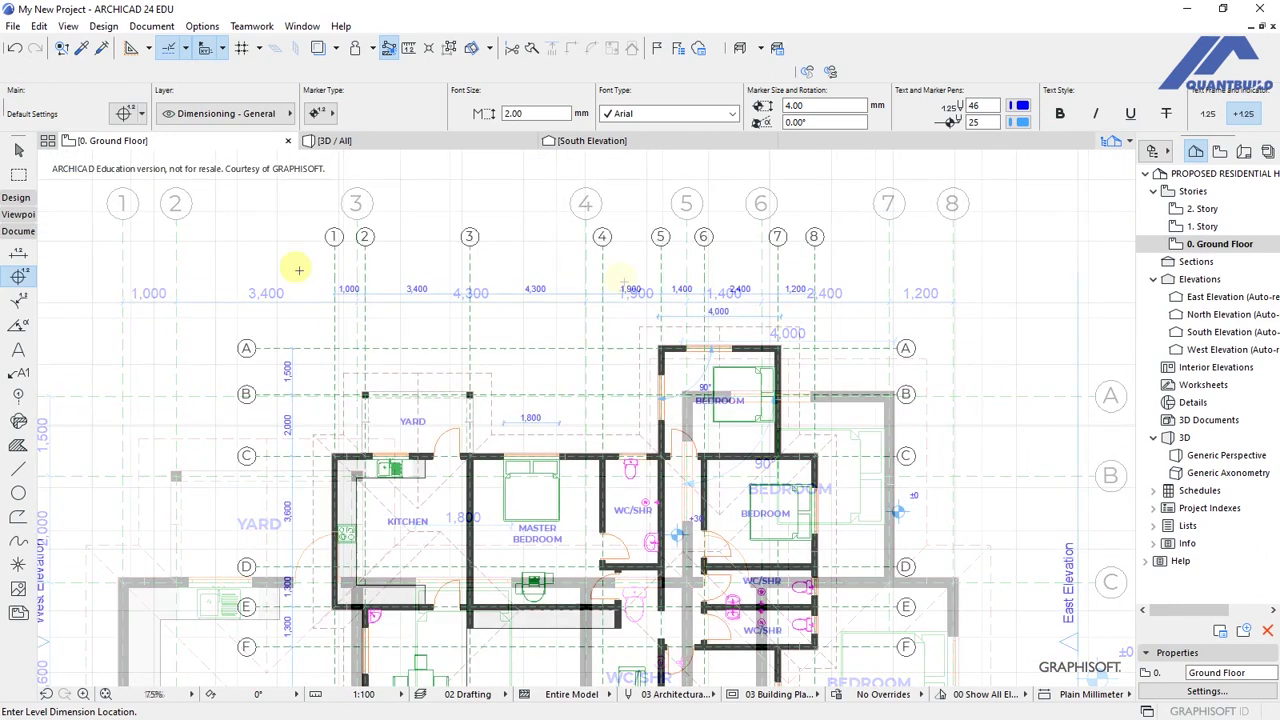
{"action": "left_click", "coordinate": [18, 255]}
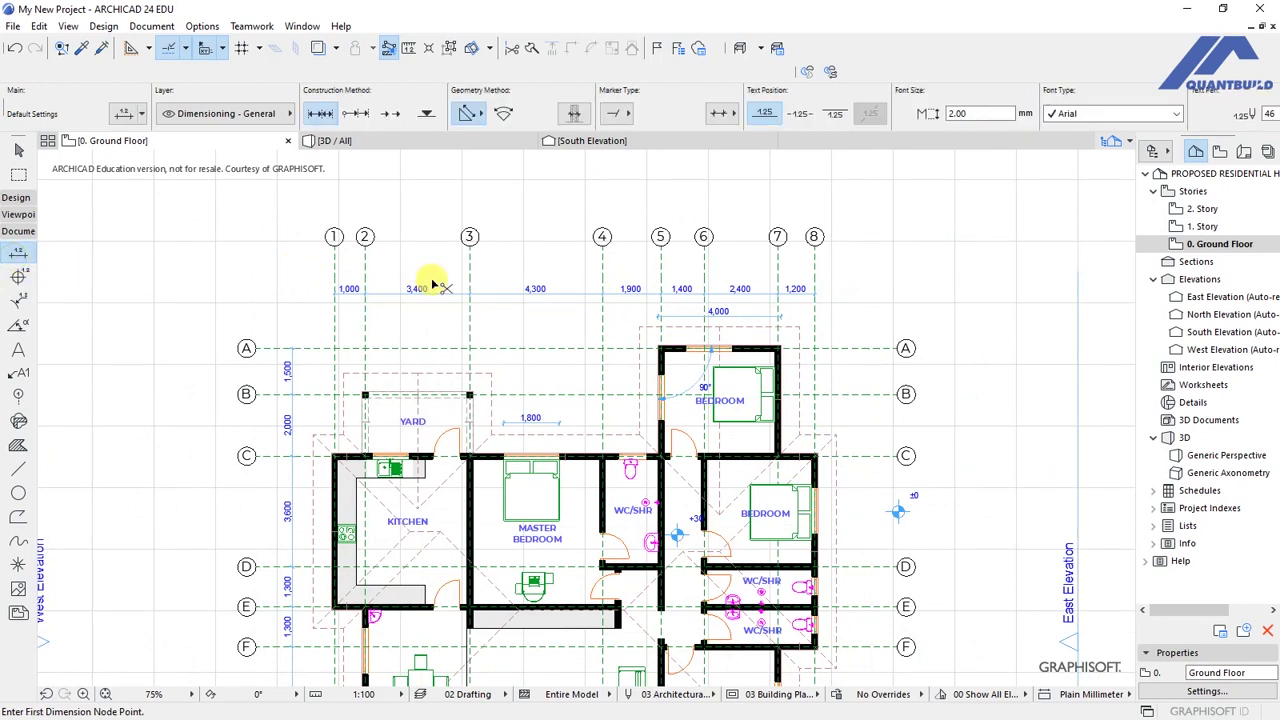
{"action": "key", "text": "ctrl+a"}
{"action": "scroll", "coordinate": [543, 309], "scroll_direction": "down", "scroll_amount": 2}
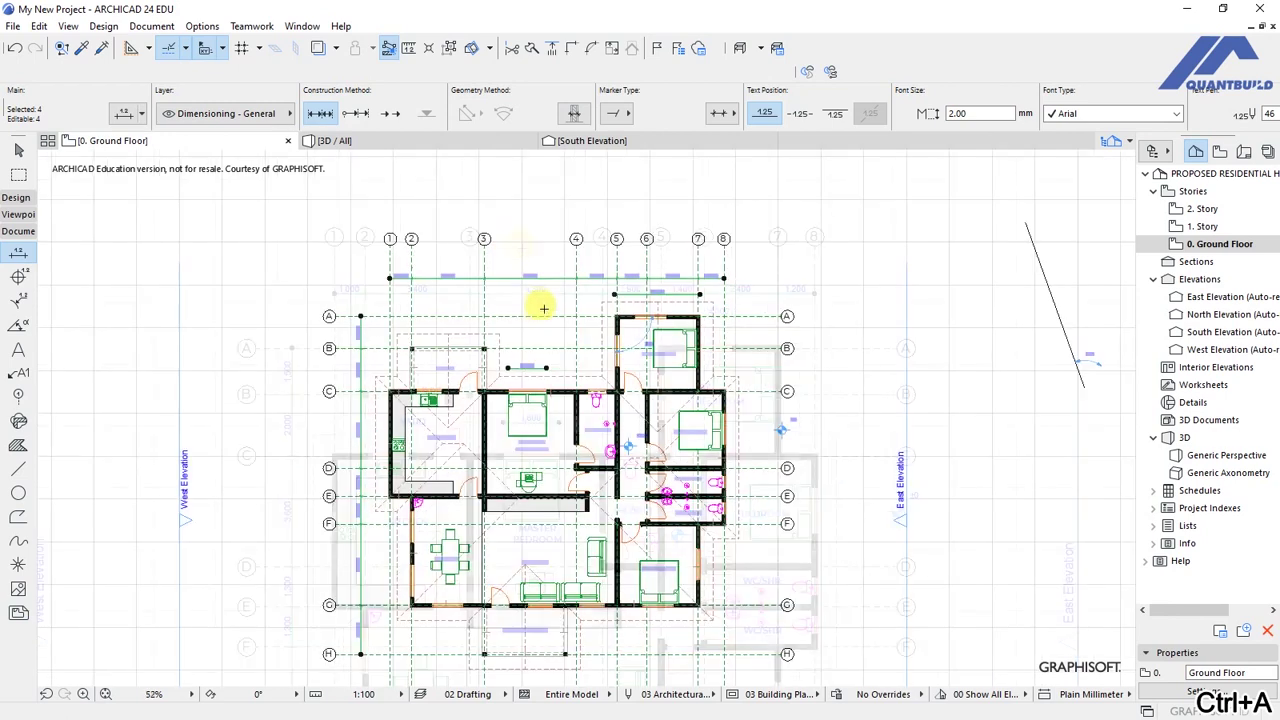
{"action": "scroll", "coordinate": [568, 372], "scroll_direction": "up", "scroll_amount": 2}
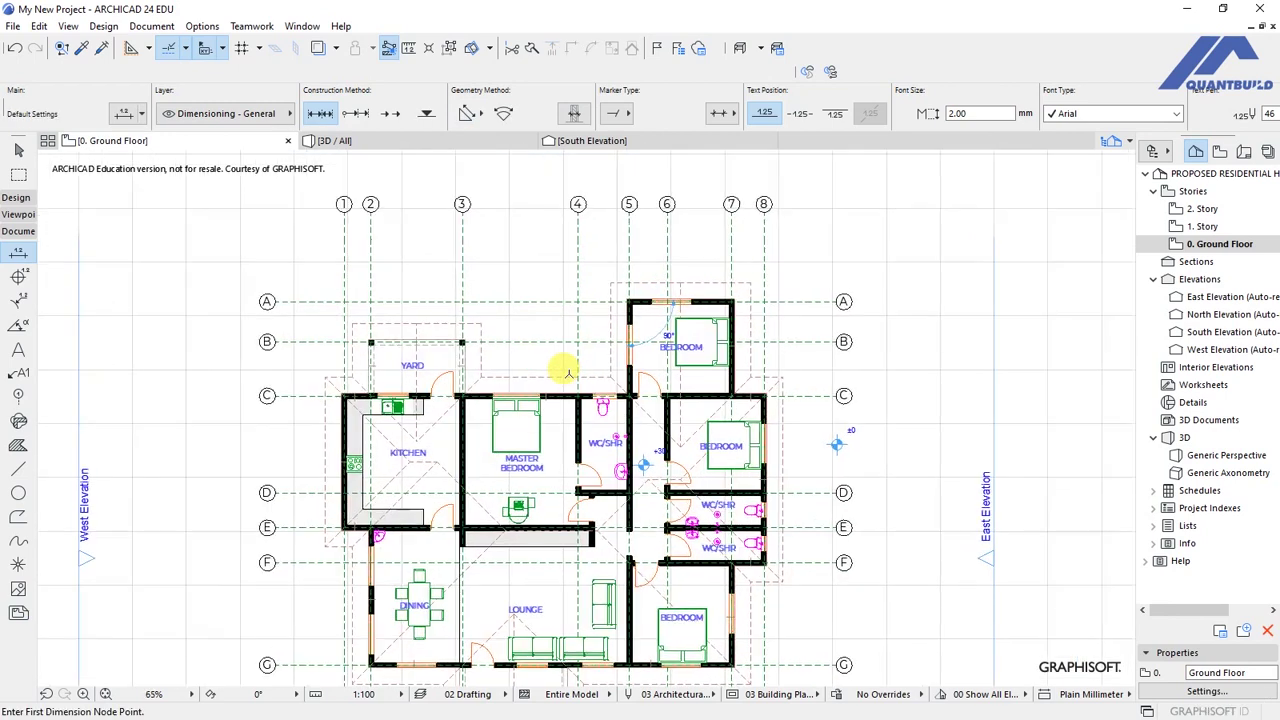
Delete all level dimensions from the ground floor plan and select any radial dimensions
{"action": "left_click", "coordinate": [18, 277]}
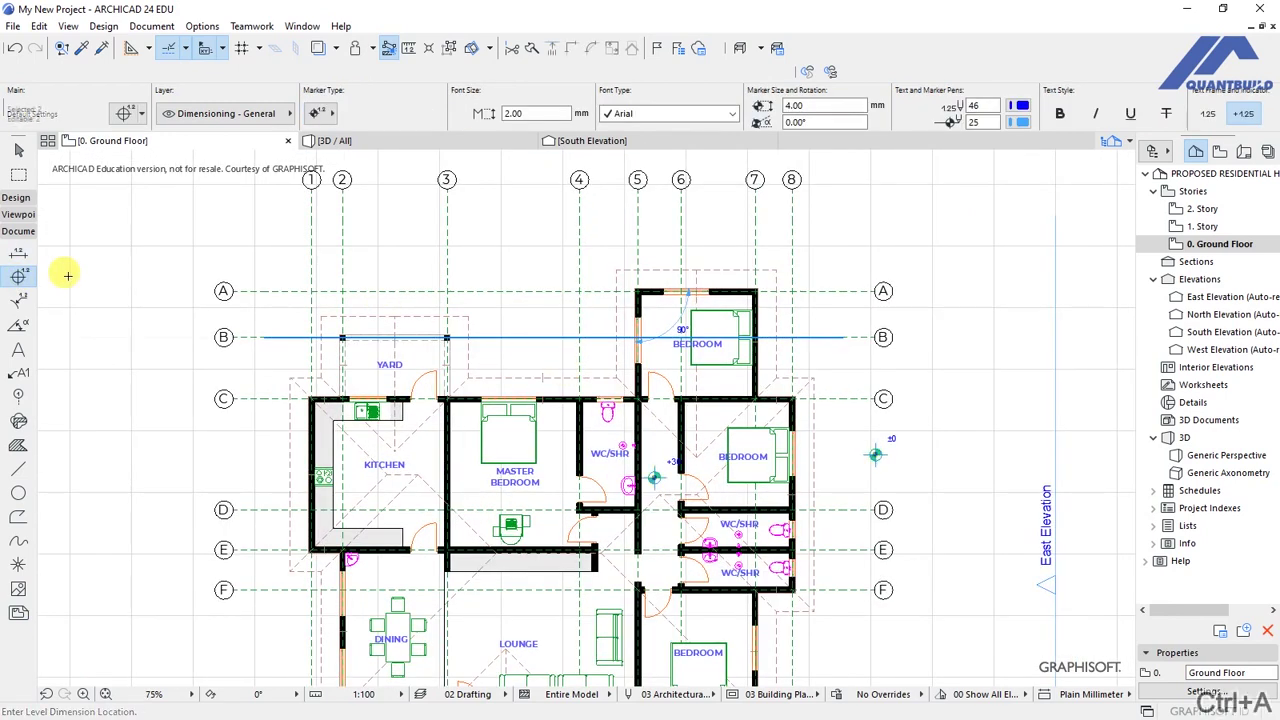
{"action": "left_click", "coordinate": [19, 306]}
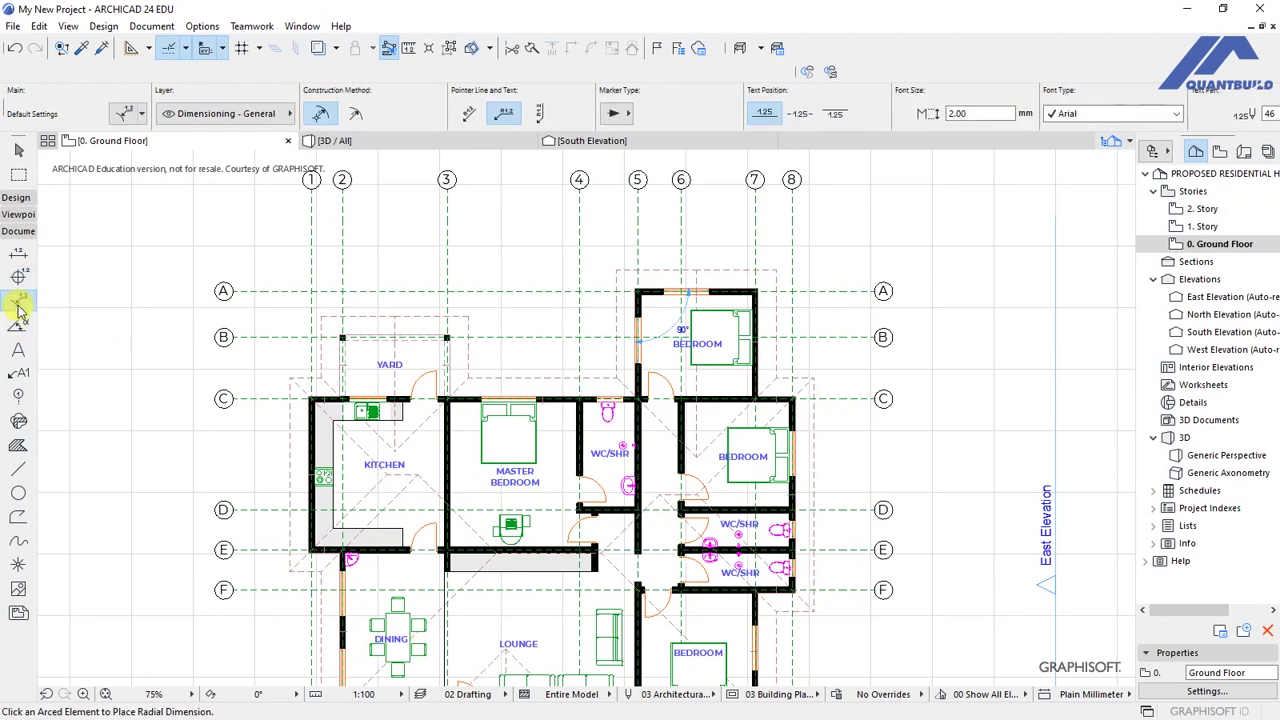
{"action": "key", "text": "ctrl+a"}
Delete the angle dimension in the bedroom between grid lines A and C
{"action": "left_click", "coordinate": [18, 324]}
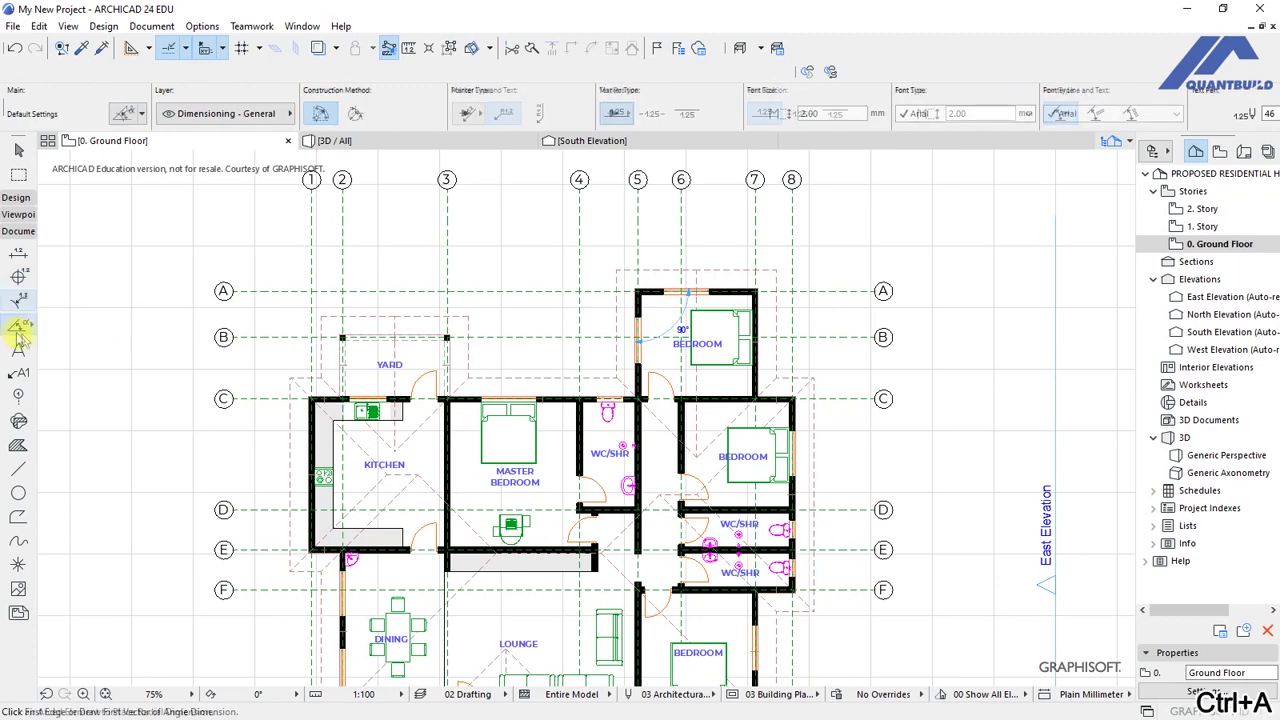
{"action": "scroll", "coordinate": [689, 316], "scroll_direction": "up", "scroll_amount": 5}
{"action": "key", "text": "Escape"}
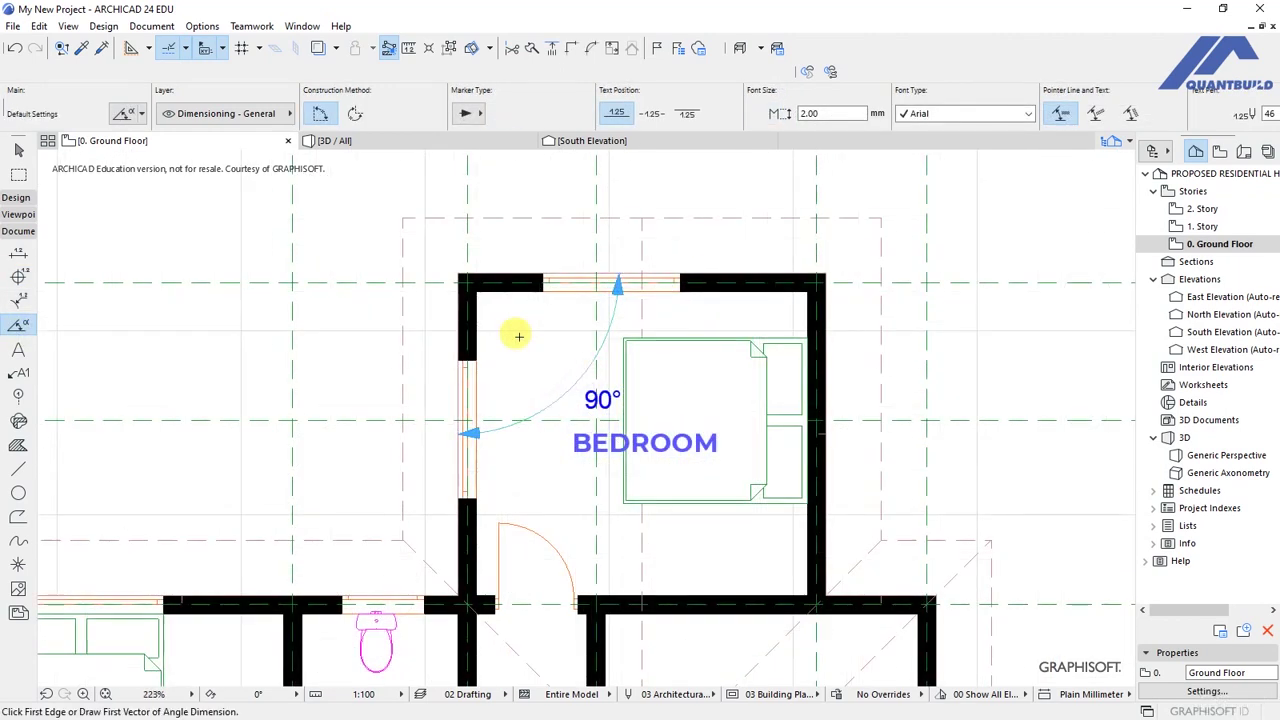
{"action": "scroll", "coordinate": [654, 342], "scroll_direction": "down", "scroll_amount": 10}
{"action": "scroll", "coordinate": [654, 342], "scroll_direction": "up", "scroll_amount": 4}
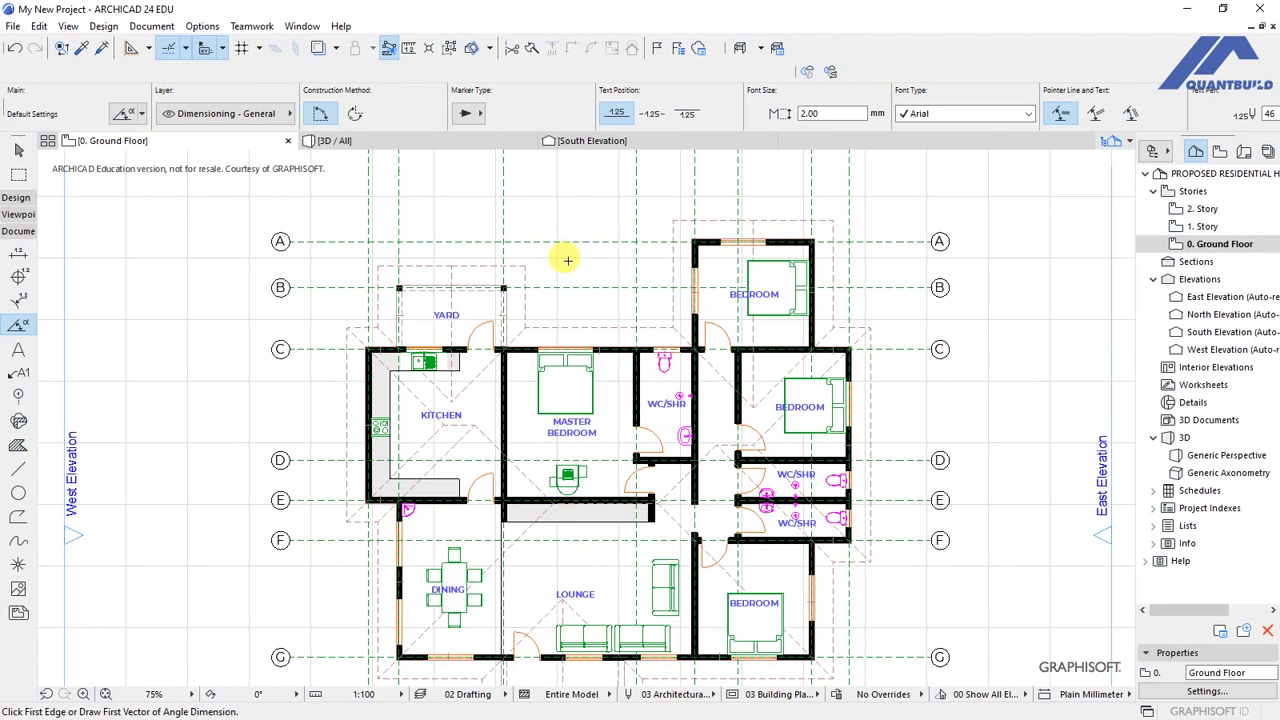
Select all walls of the ground floor plan with the Wall tool
{"action": "left_click", "coordinate": [100, 27]}
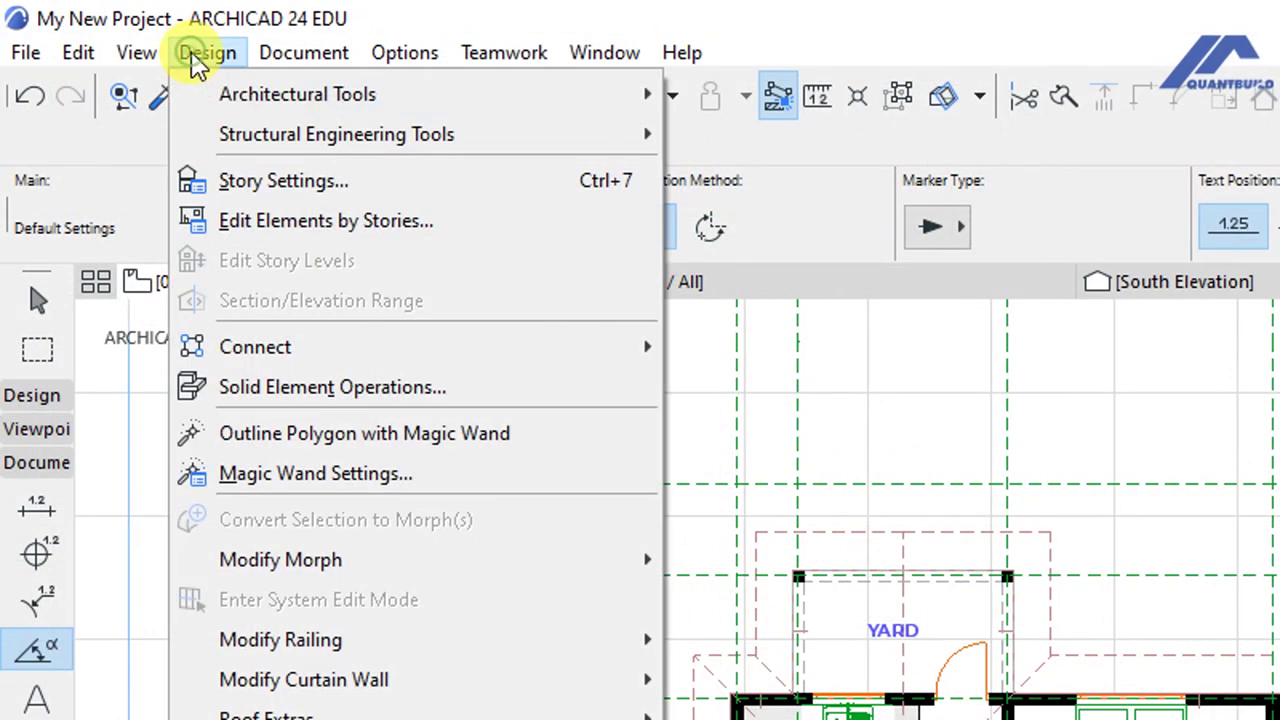
{"action": "mouse_move", "coordinate": [257, 94]}
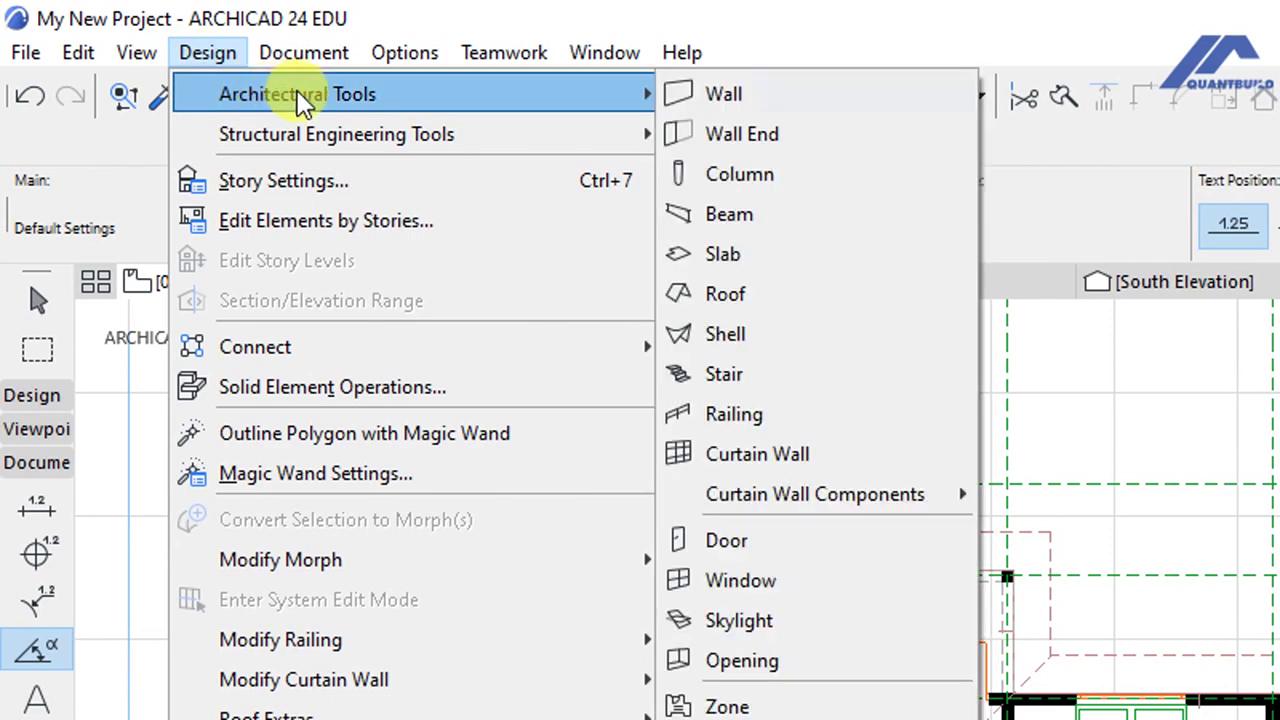
{"action": "left_click", "coordinate": [729, 96]}
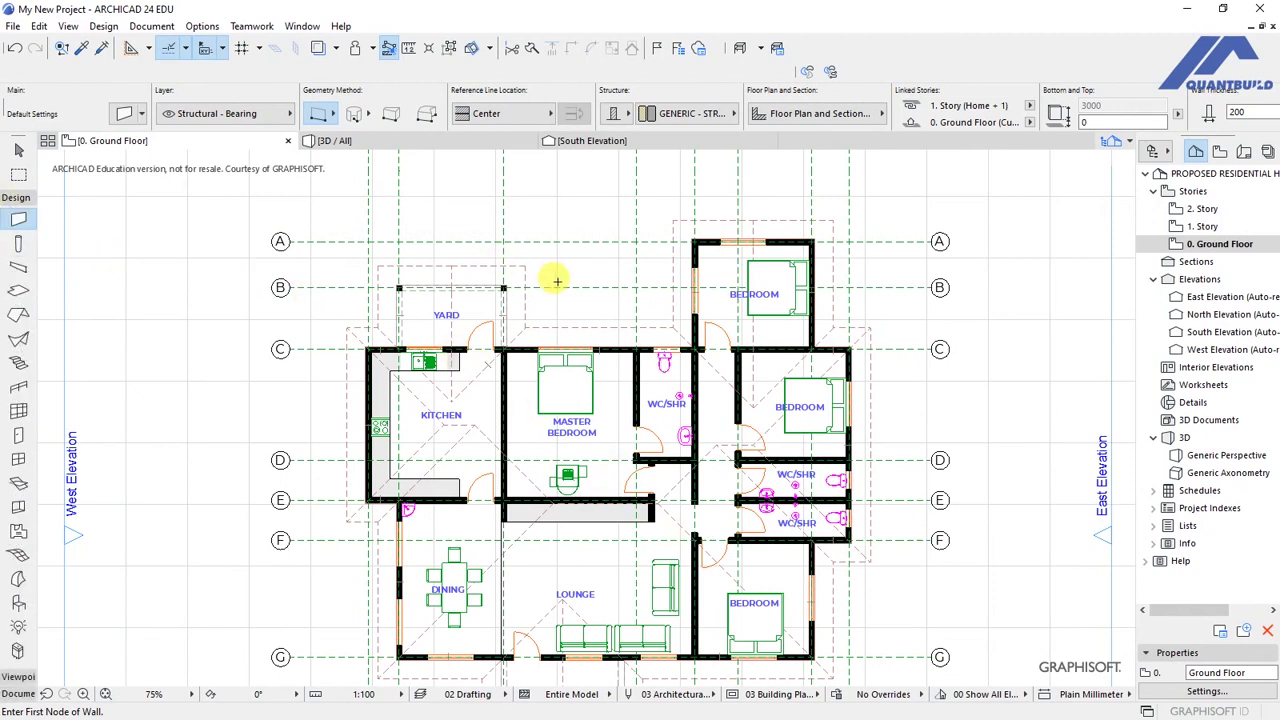
{"action": "scroll", "coordinate": [565, 259], "scroll_direction": "down", "scroll_amount": 2}
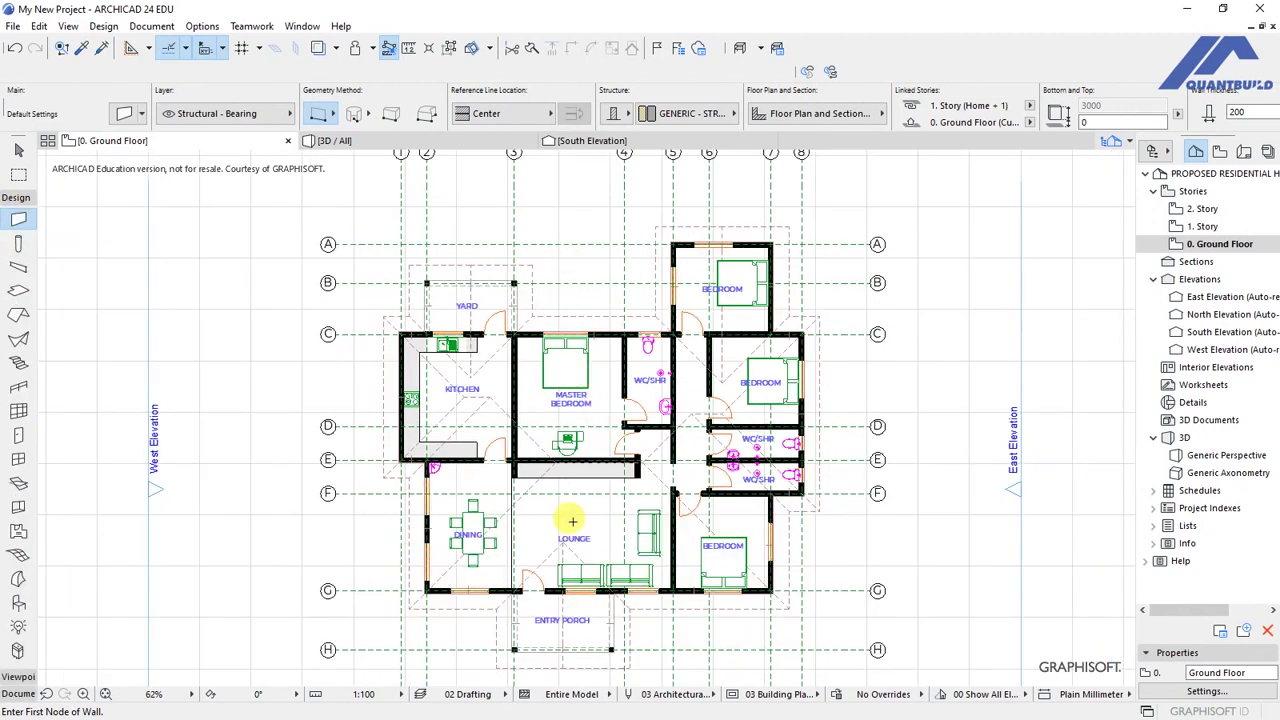
{"action": "key", "text": "ctrl+a"}
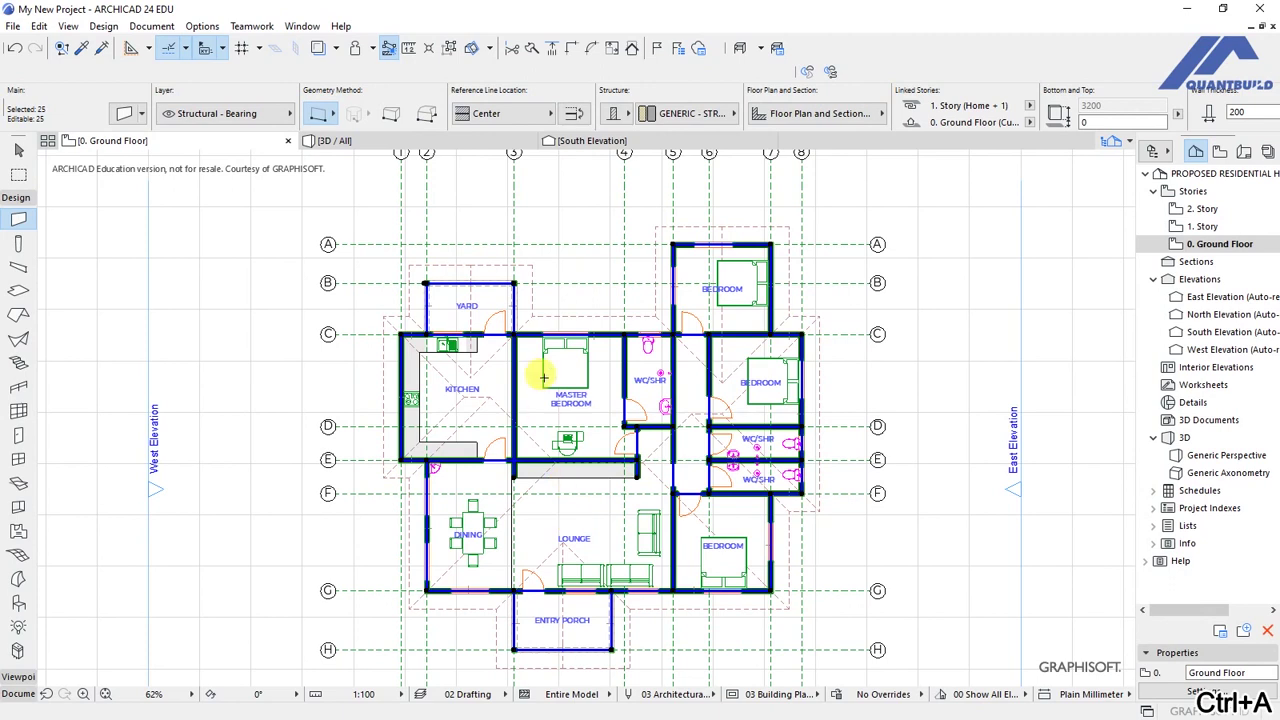
{"action": "scroll", "coordinate": [568, 243], "scroll_direction": "up", "scroll_amount": 2}
{"action": "scroll", "coordinate": [564, 240], "scroll_direction": "down", "scroll_amount": 3}
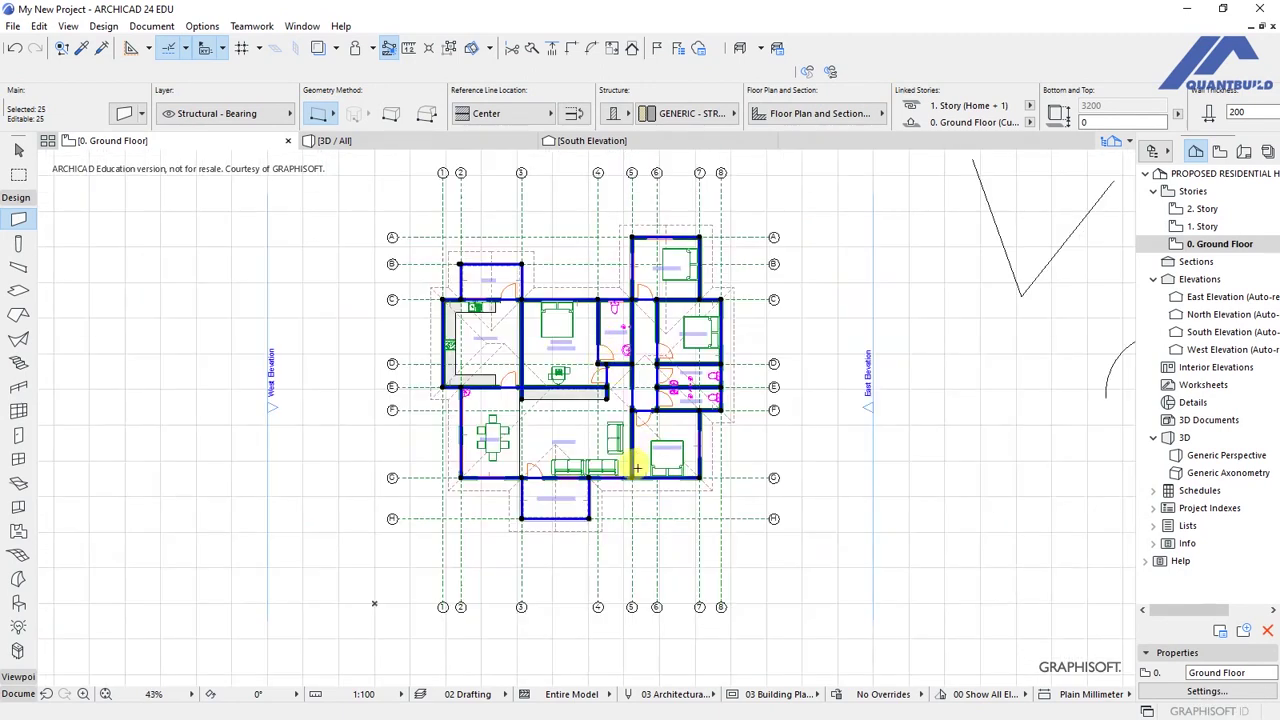
{"action": "scroll", "coordinate": [623, 534], "scroll_direction": "up", "scroll_amount": 1}
{"action": "scroll", "coordinate": [654, 209], "scroll_direction": "up", "scroll_amount": 2}
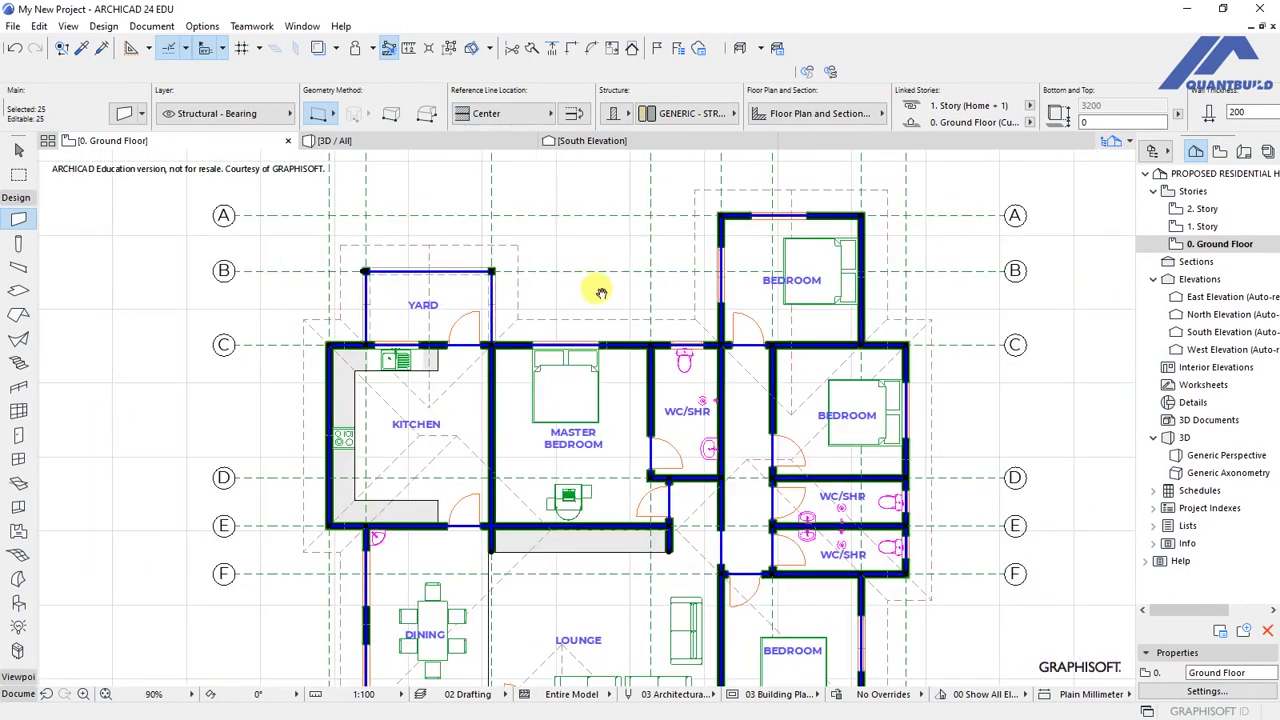
{"action": "scroll", "coordinate": [588, 275], "scroll_direction": "up", "scroll_amount": 1}
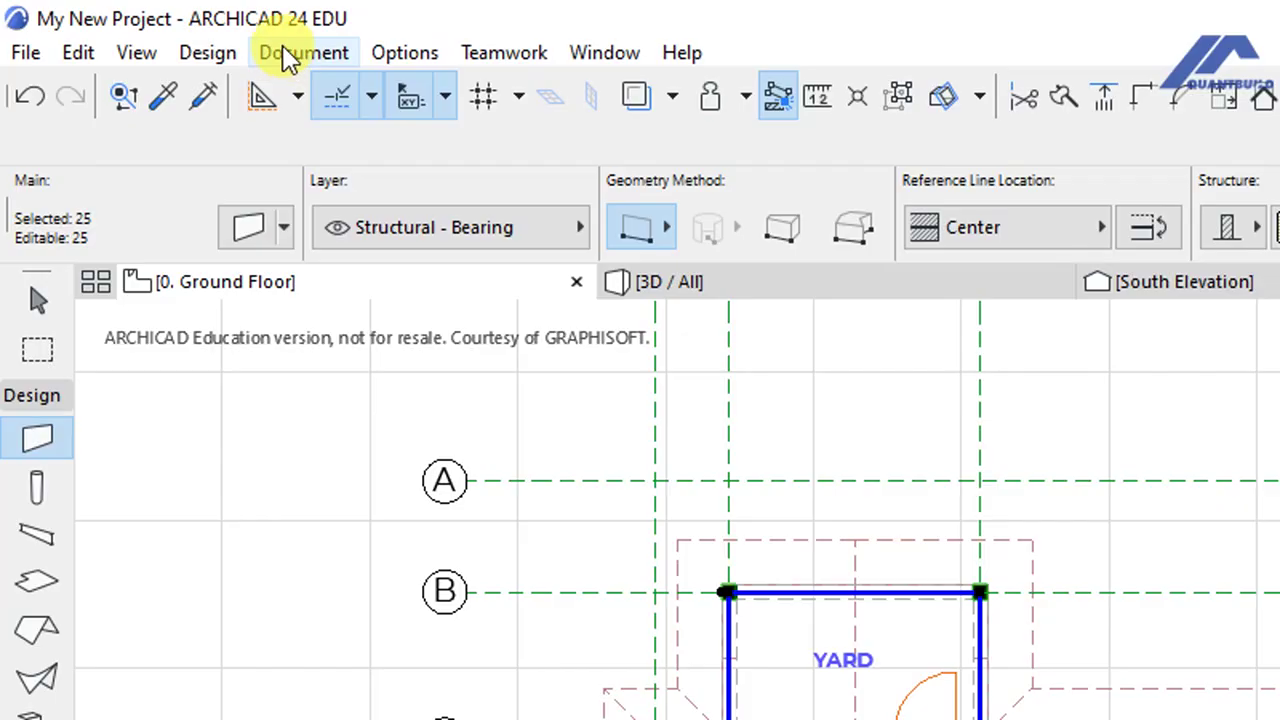
Open the automatic exterior dimensioning settings for the selected walls
{"action": "left_click", "coordinate": [287, 55]}
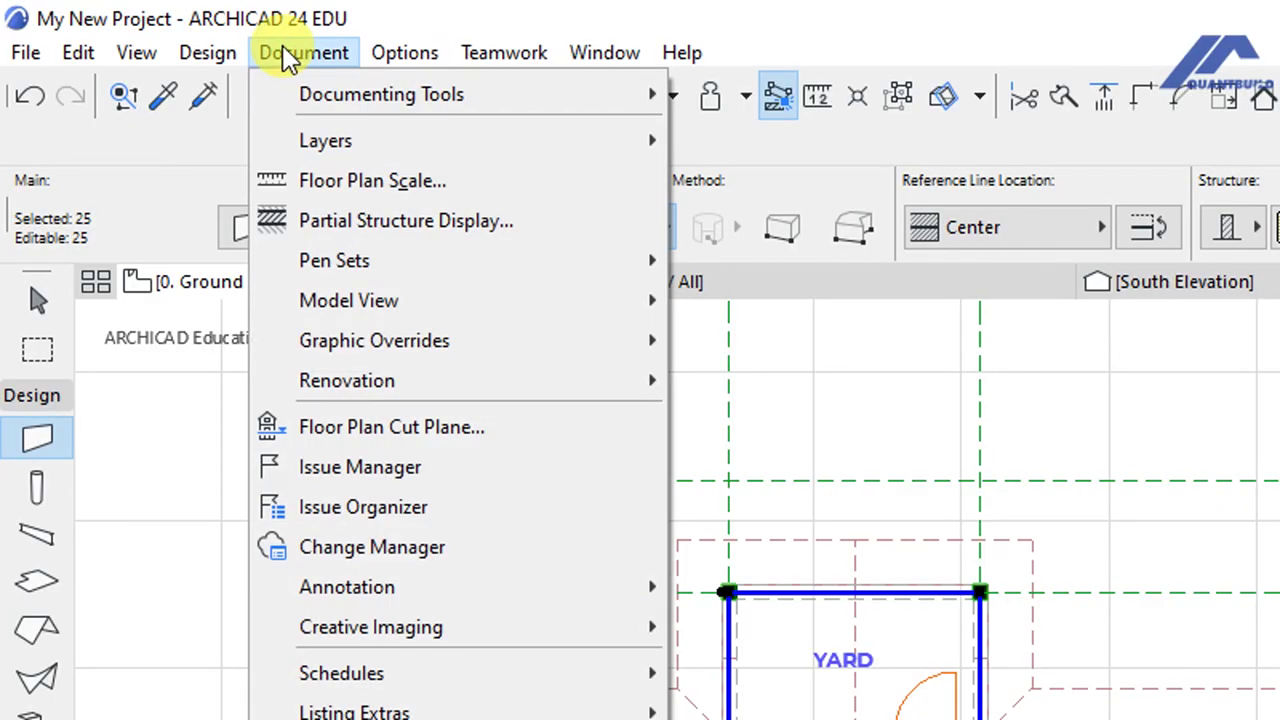
{"action": "mouse_move", "coordinate": [337, 100]}
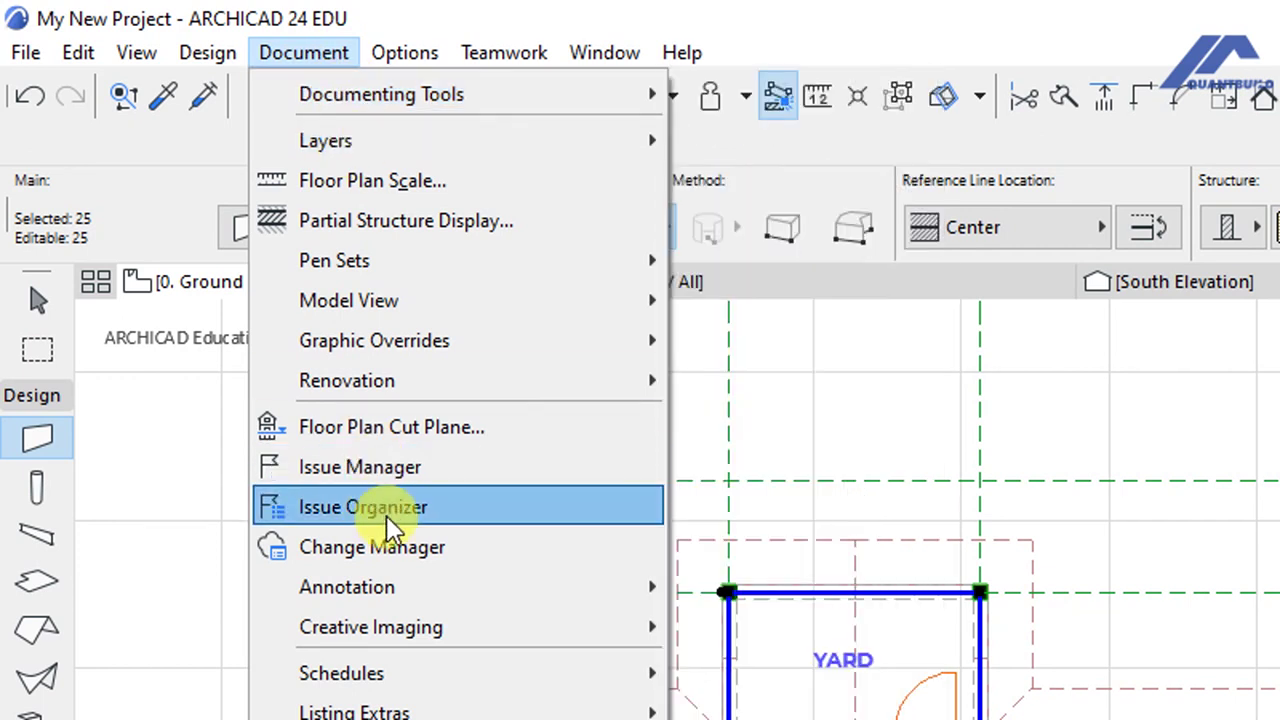
{"action": "mouse_move", "coordinate": [397, 570]}
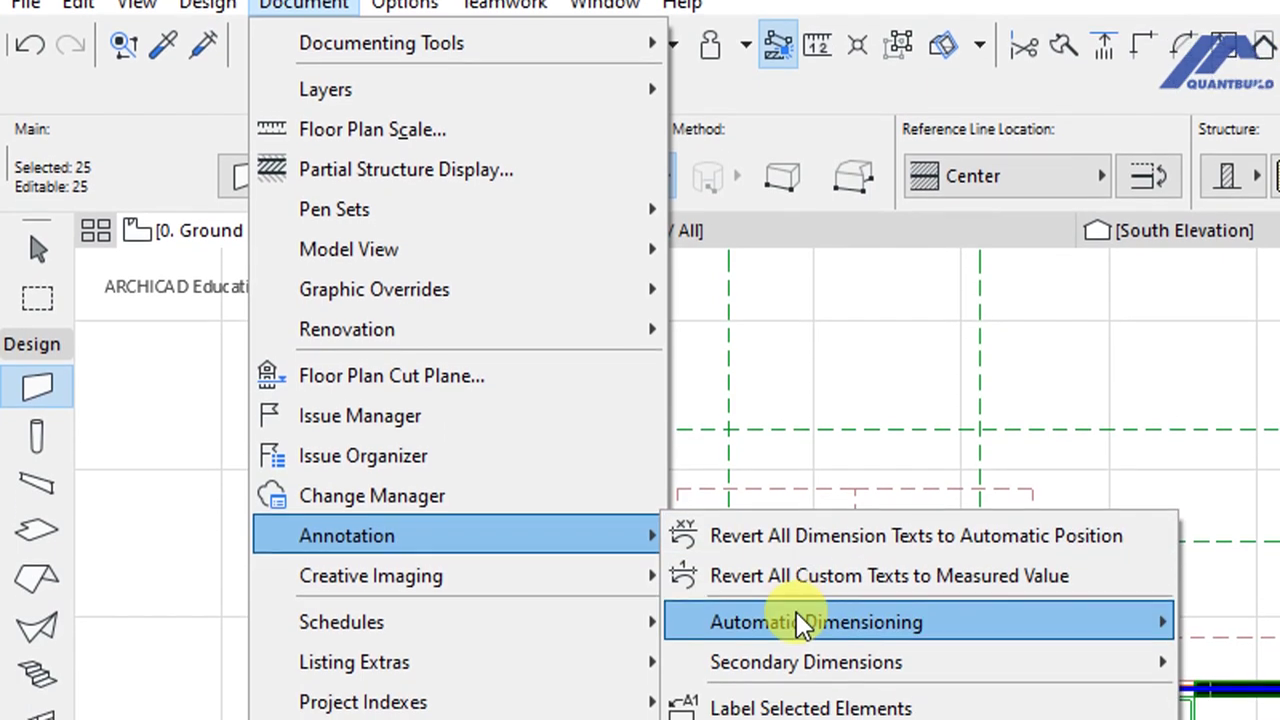
{"action": "mouse_move", "coordinate": [800, 662]}
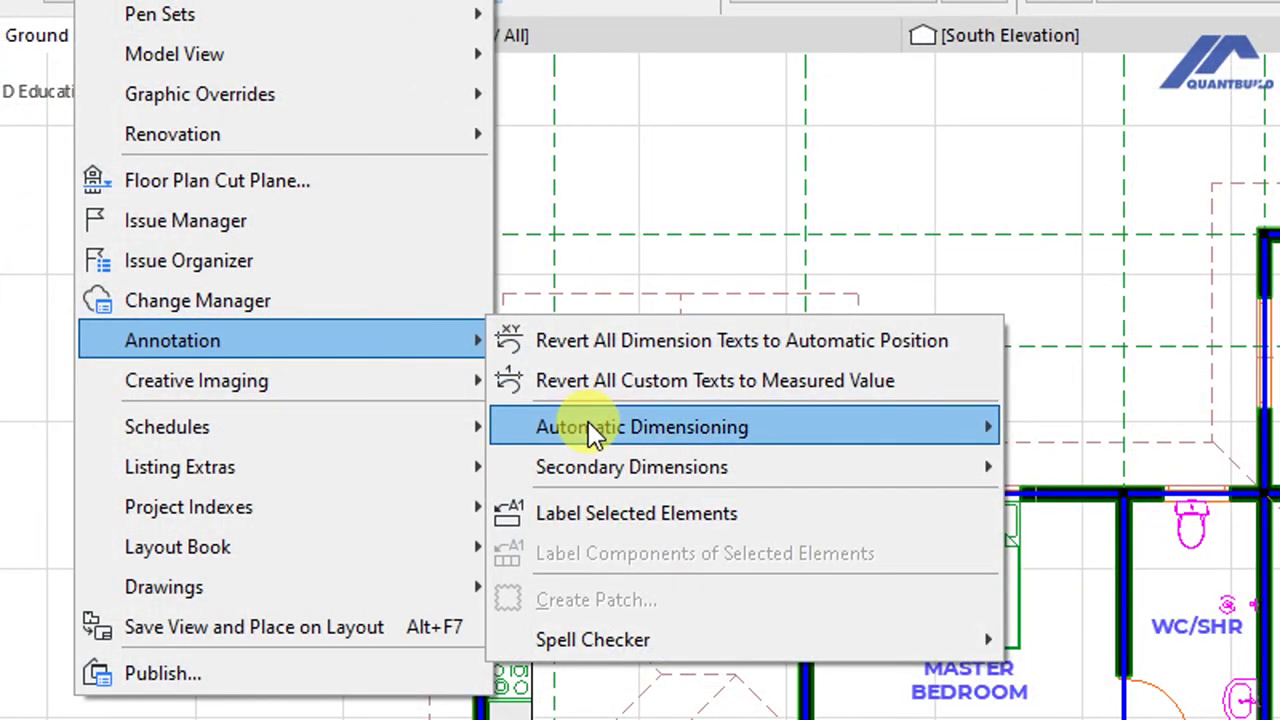
{"action": "mouse_move", "coordinate": [588, 421]}
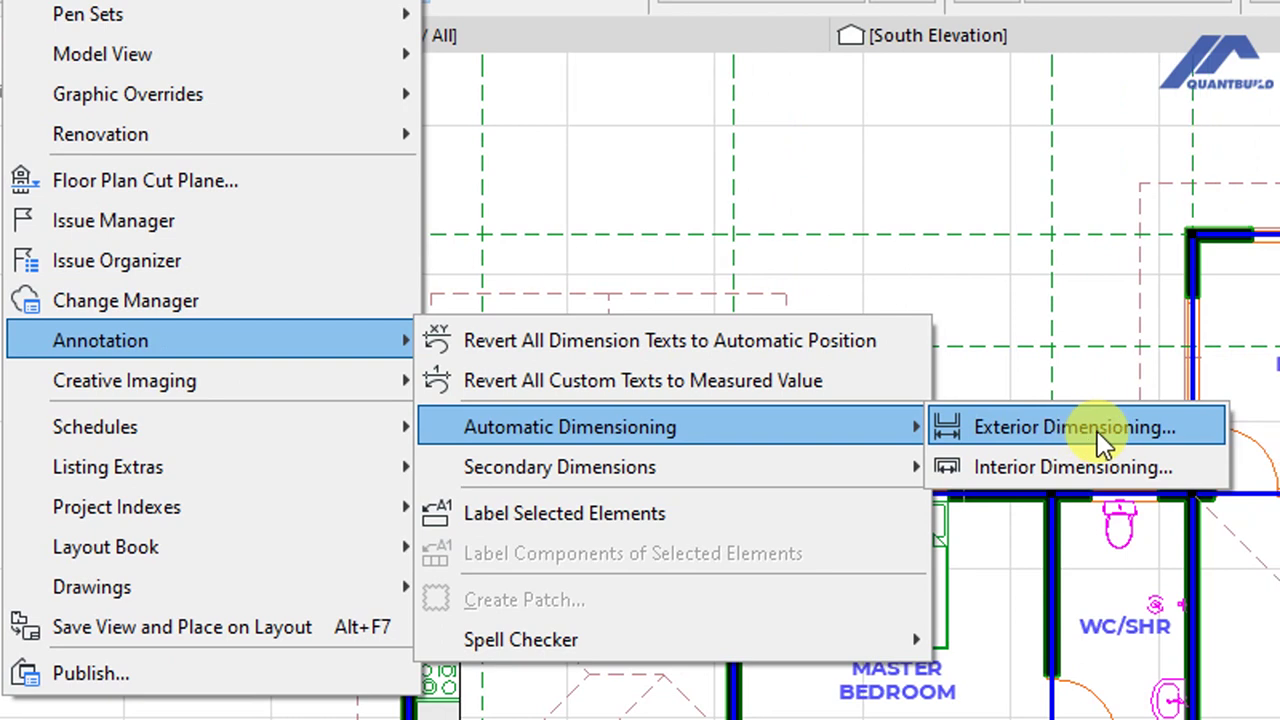
{"action": "left_click", "coordinate": [985, 429]}
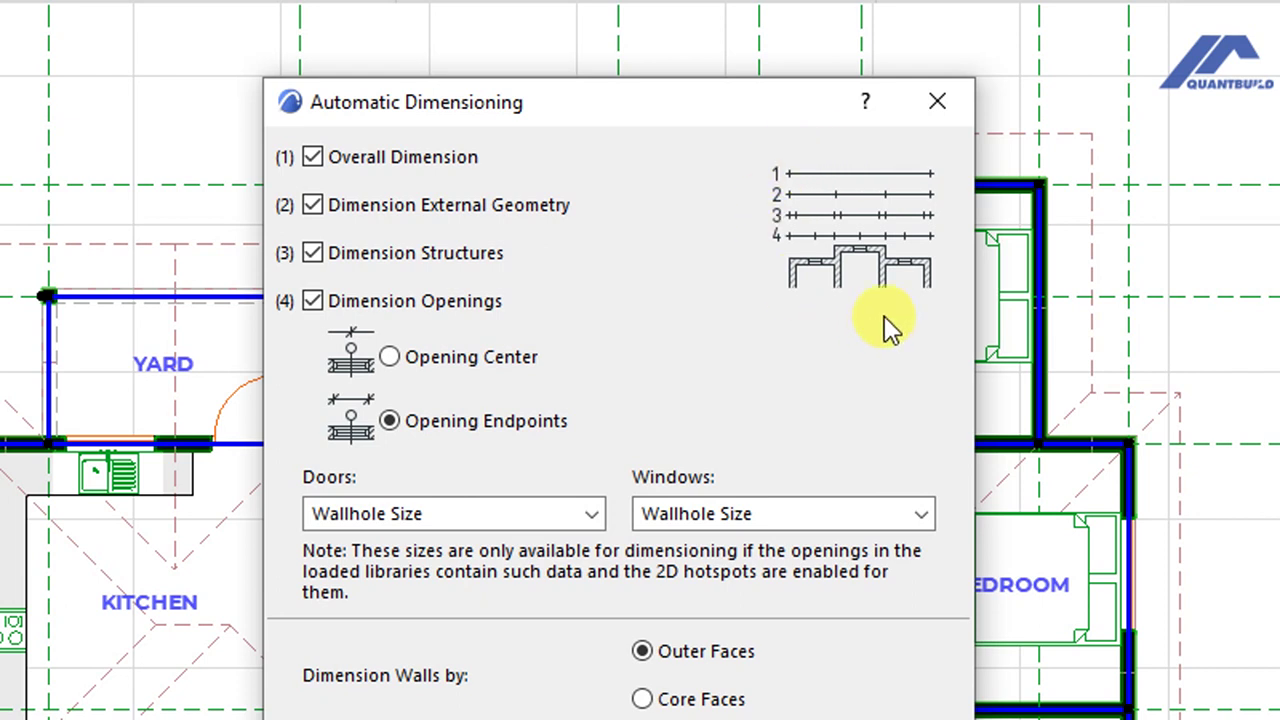
Place automatic exterior dimensions above the plan using all four chains, opening endpoints, wallhole sizes, outer wall faces and 500 mm line spacing on one side
{"action": "left_click", "coordinate": [314, 160]}
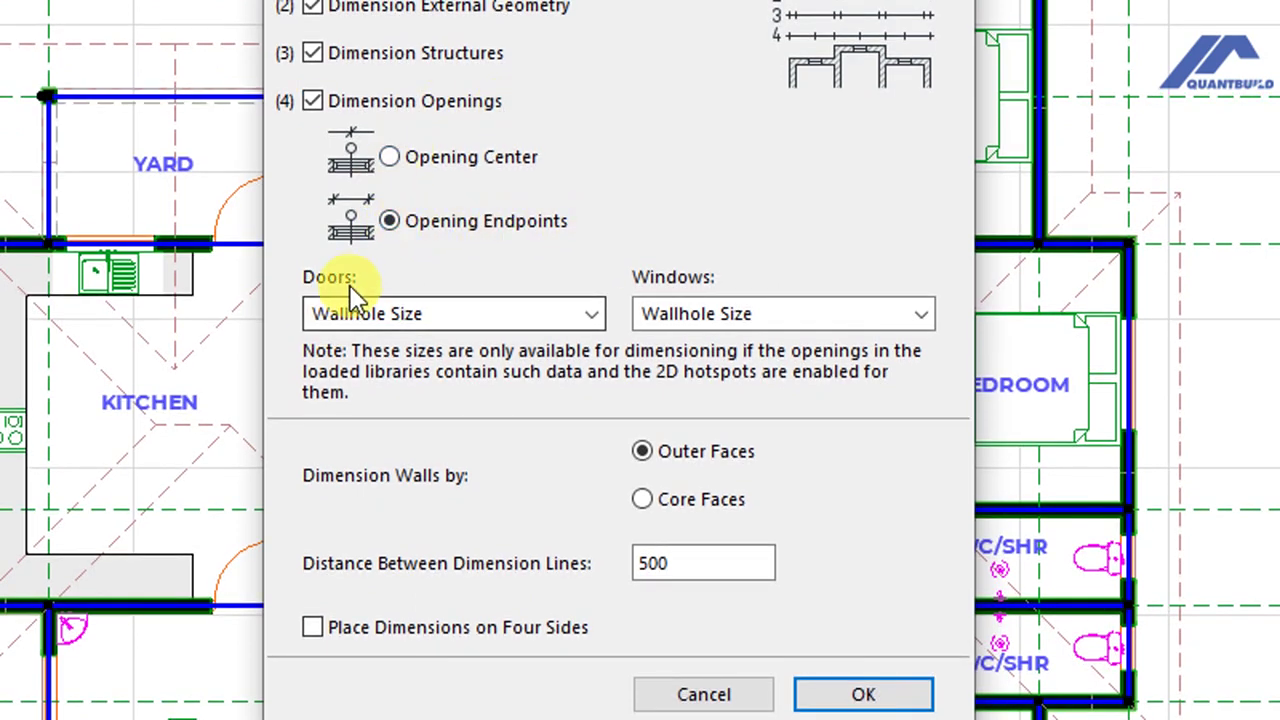
{"action": "left_click", "coordinate": [436, 316]}
{"action": "left_click", "coordinate": [436, 316]}
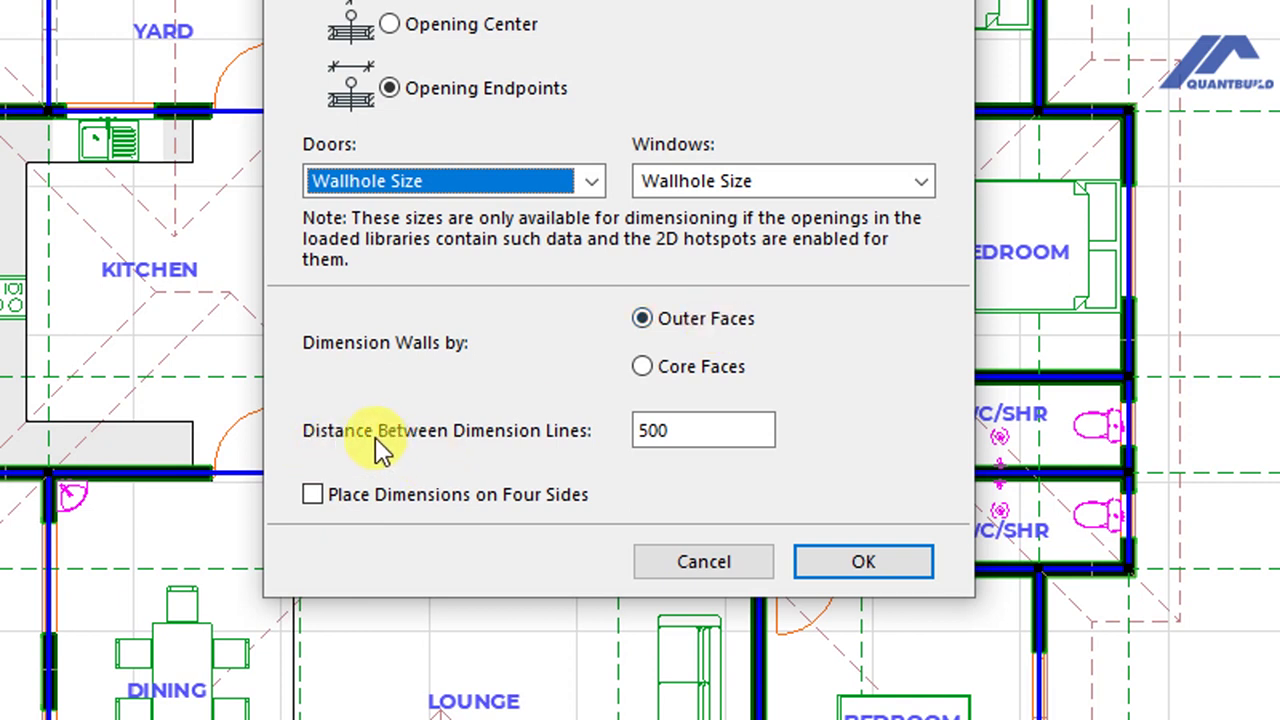
{"action": "left_click", "coordinate": [650, 430]}
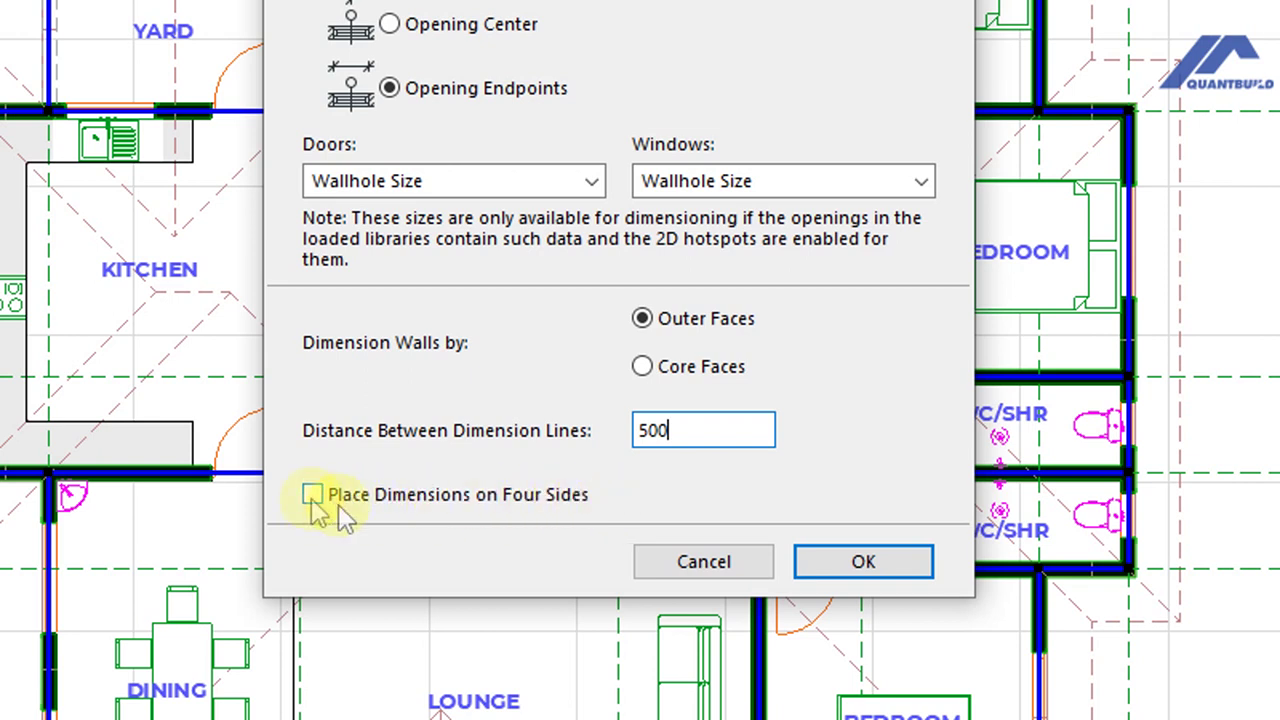
{"action": "left_click", "coordinate": [837, 563]}
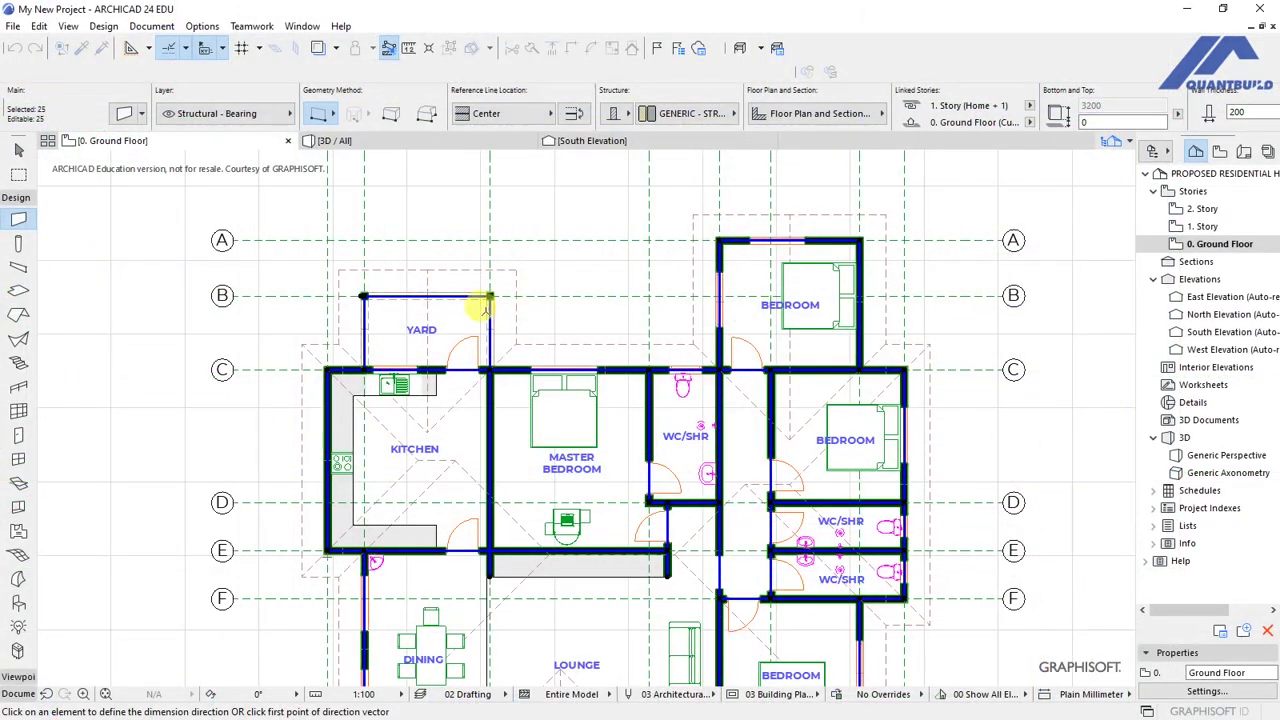
{"action": "scroll", "coordinate": [591, 335], "scroll_direction": "down", "scroll_amount": 3}
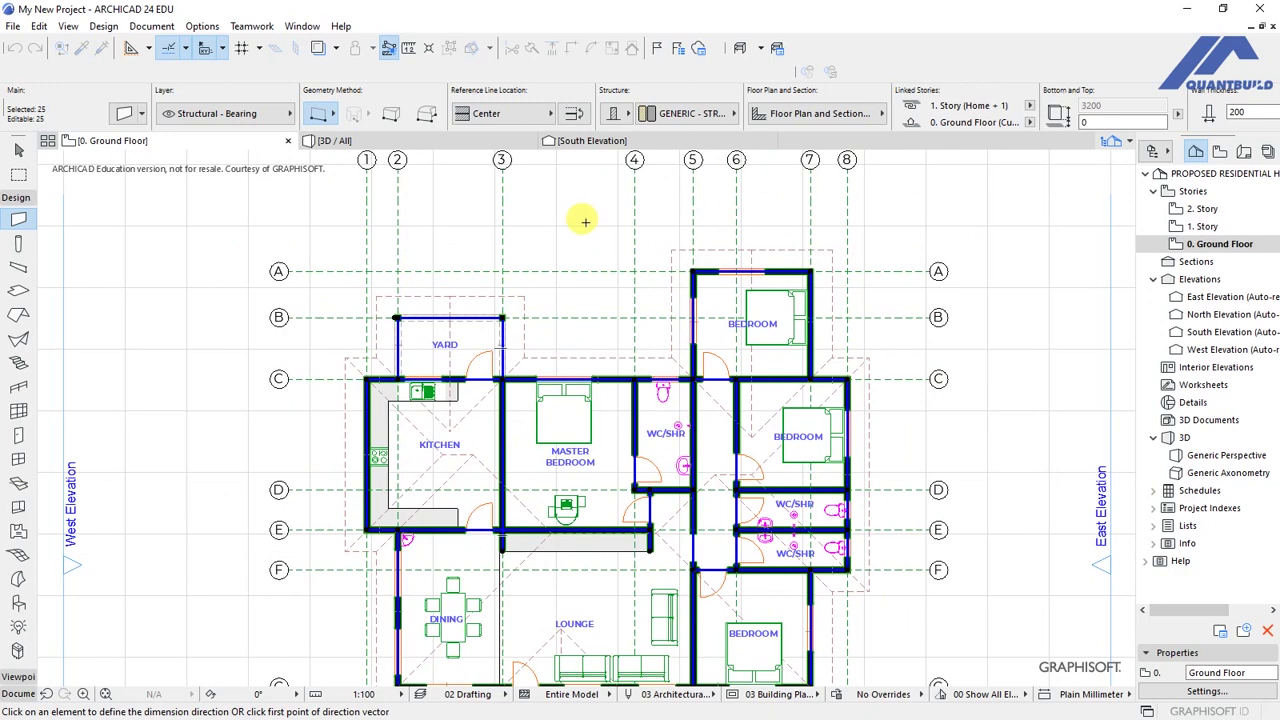
{"action": "scroll", "coordinate": [585, 221], "scroll_direction": "up", "scroll_amount": 1}
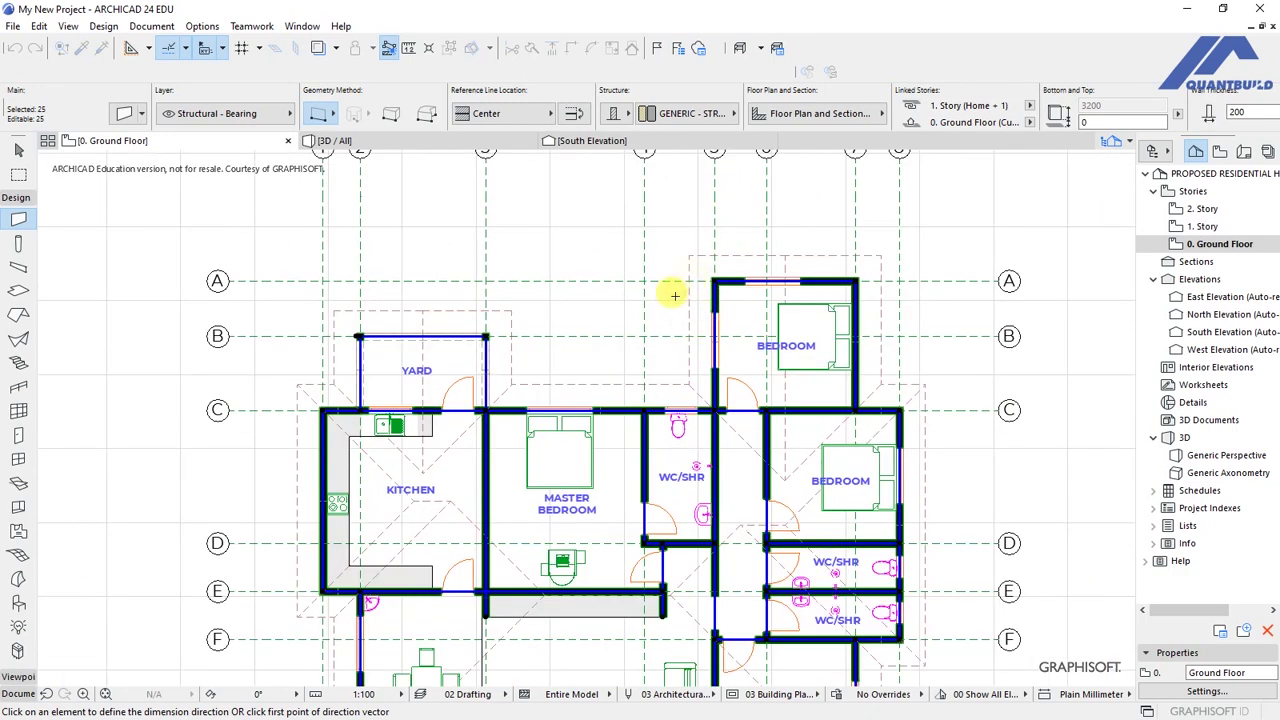
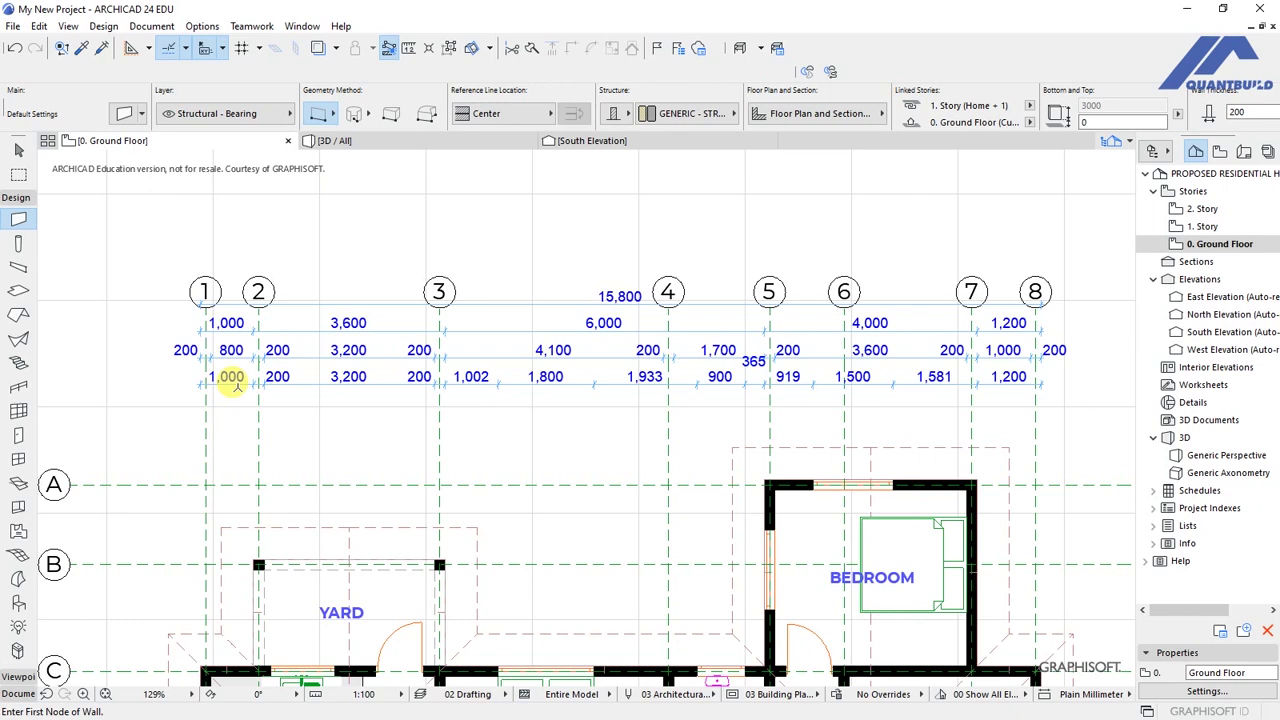
Select the lowest dimension chain above the plan and examine its dimensions across the openings
{"action": "left_click", "coordinate": [297, 380], "text": "shift"}
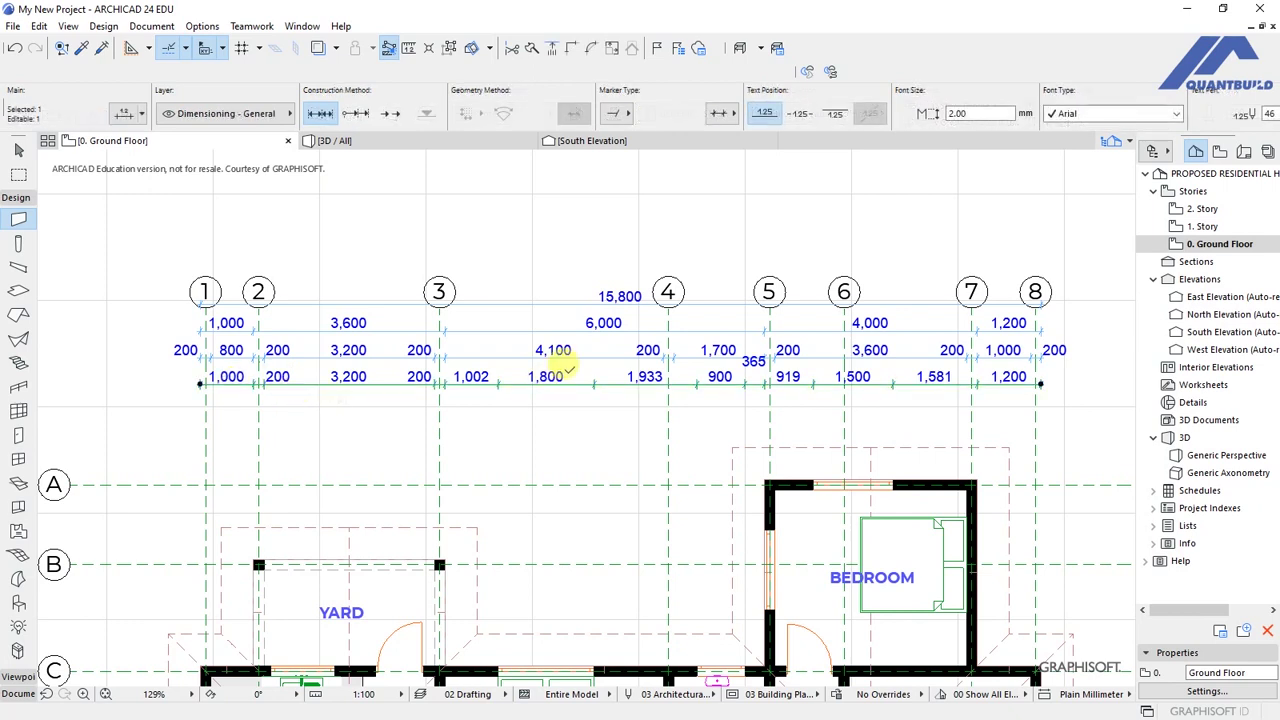
{"action": "scroll", "coordinate": [355, 360], "scroll_direction": "down", "scroll_amount": 2}
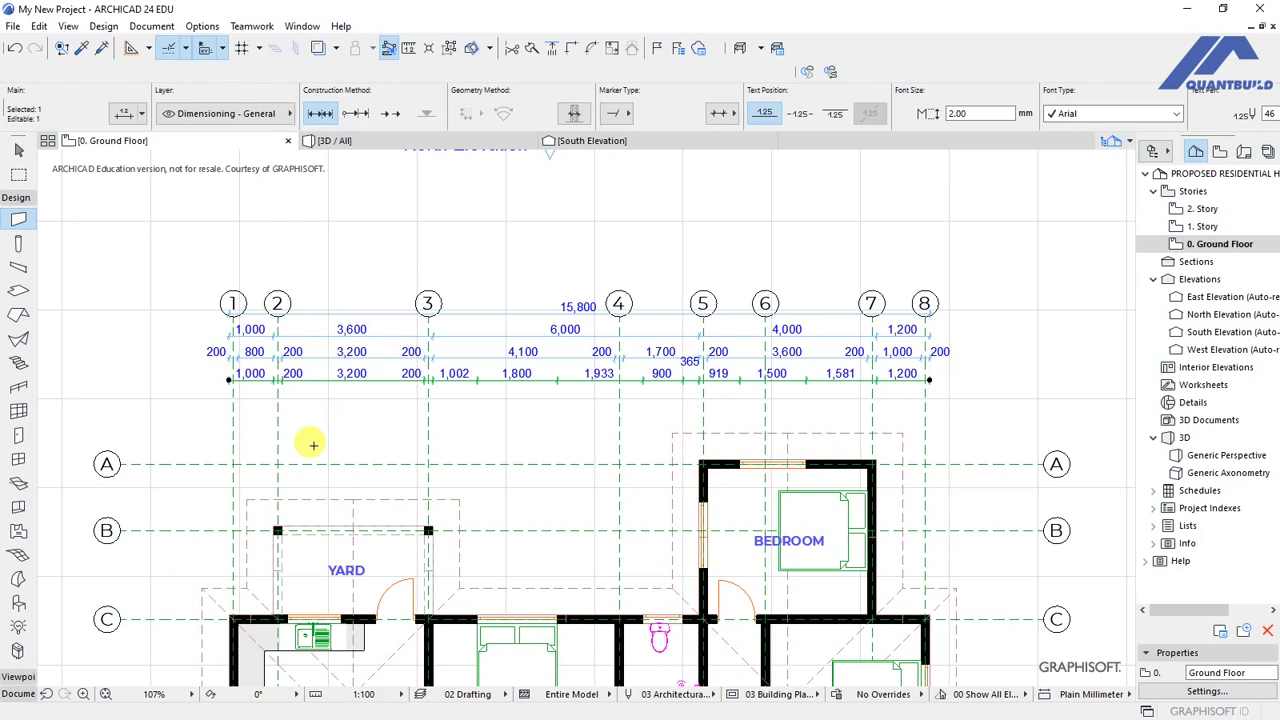
{"action": "scroll", "coordinate": [425, 372], "scroll_direction": "up", "scroll_amount": 2}
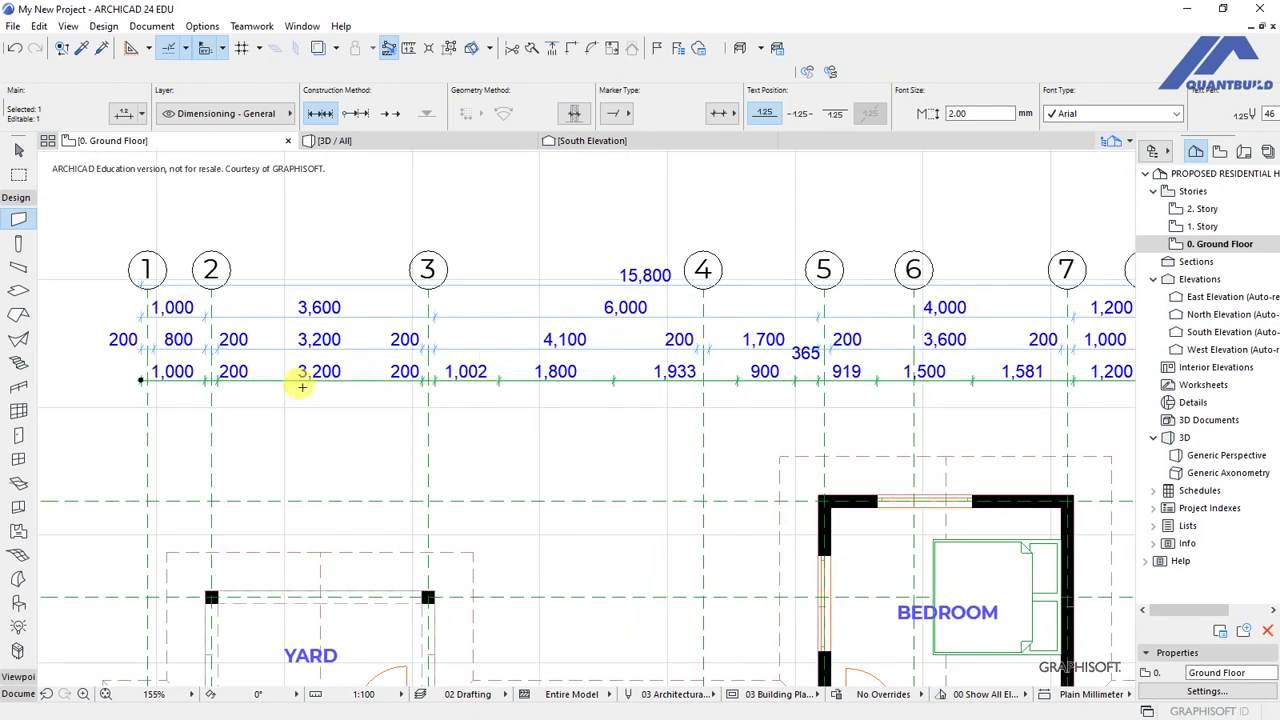
{"action": "scroll", "coordinate": [493, 399], "scroll_direction": "down", "scroll_amount": 1}
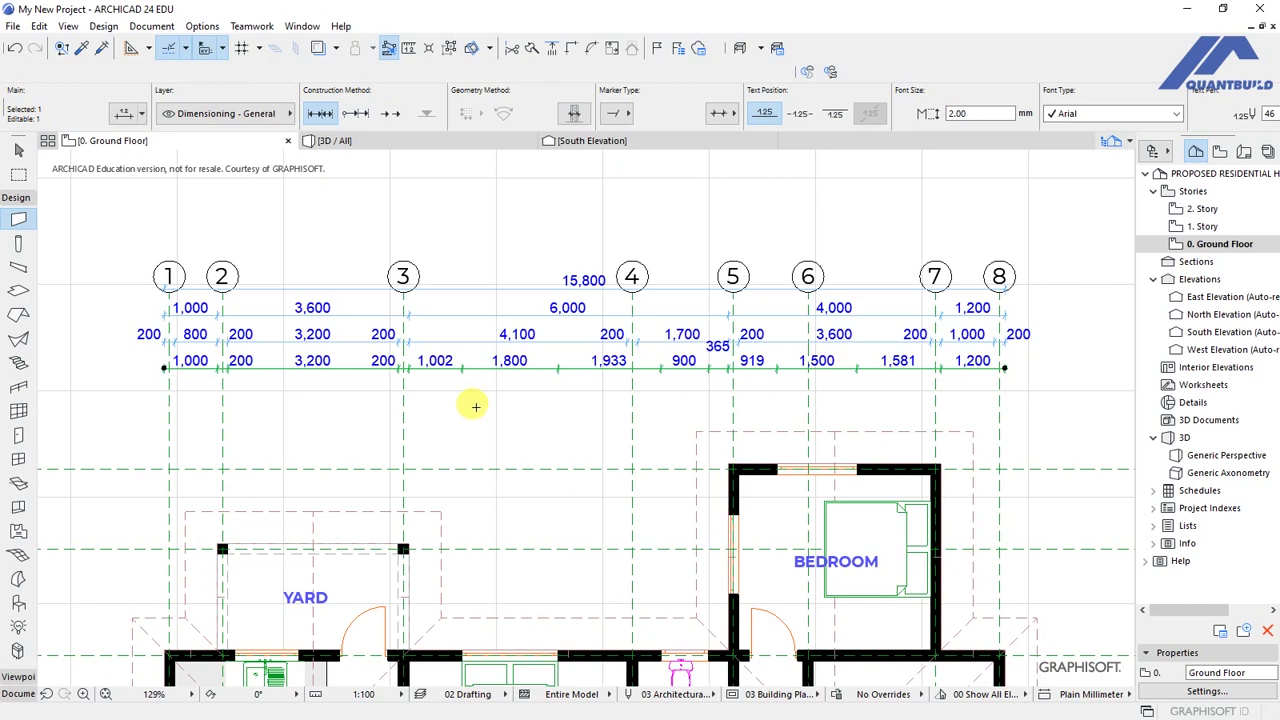
Select the wall structure chain and the external geometry chain above the plan in turn and examine their dimensions
{"action": "key", "text": "Escape"}
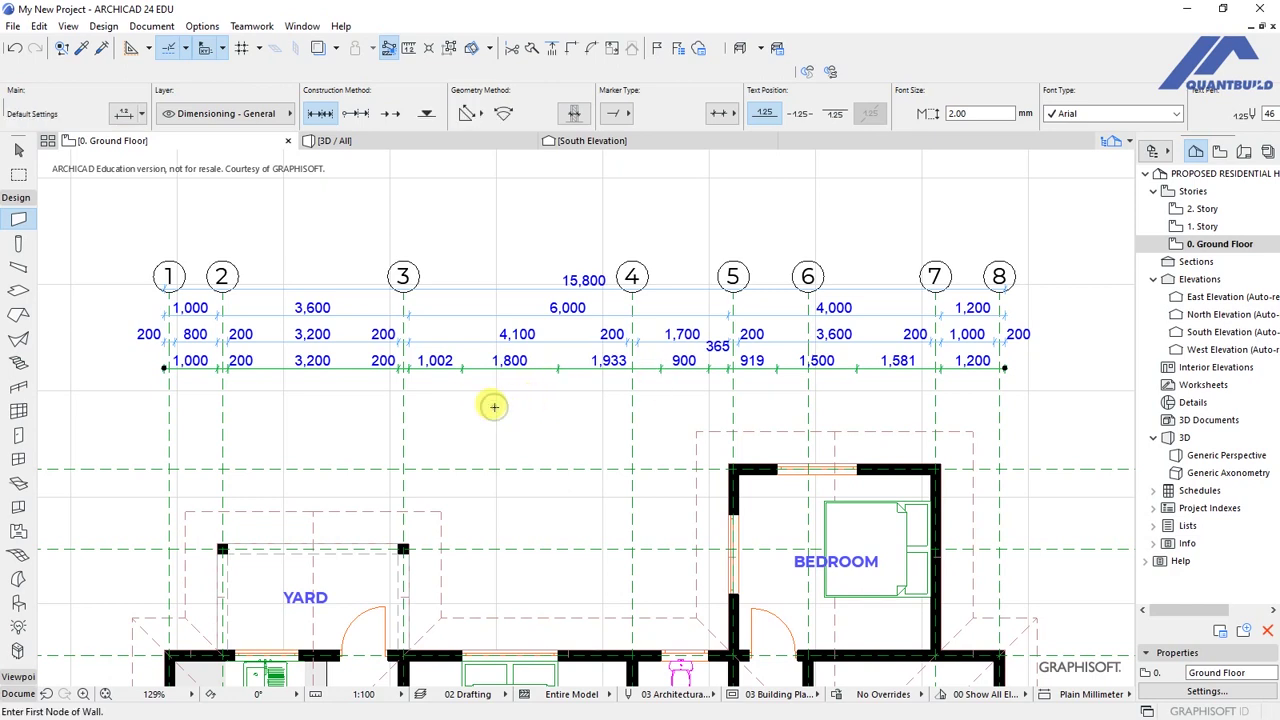
{"action": "left_click", "coordinate": [465, 344], "text": "shift"}
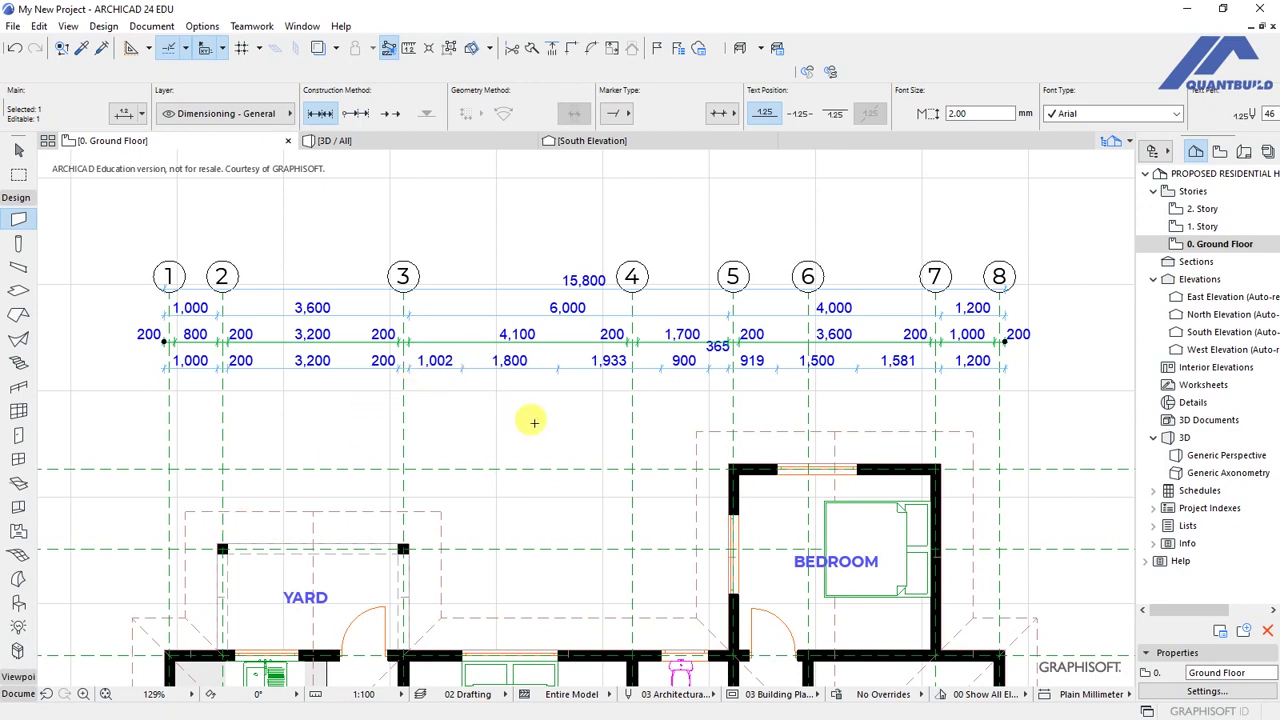
{"action": "left_click", "coordinate": [316, 309]}
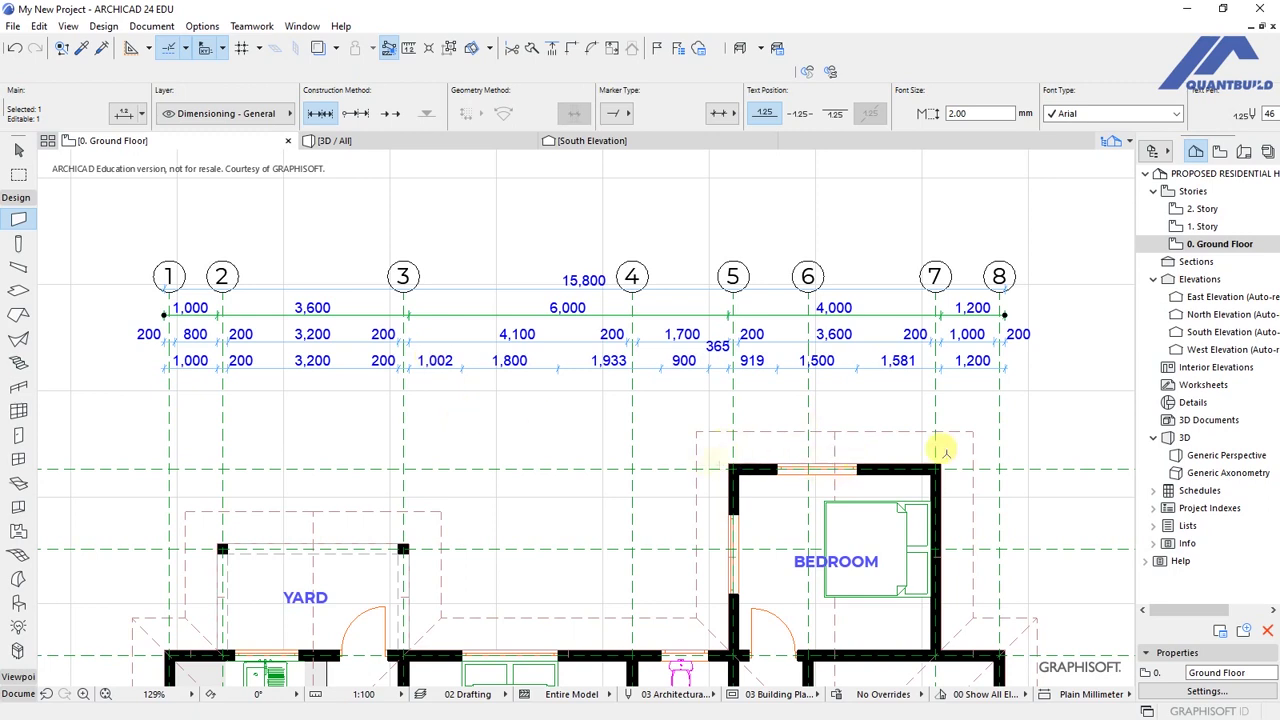
{"action": "key", "text": "Escape"}
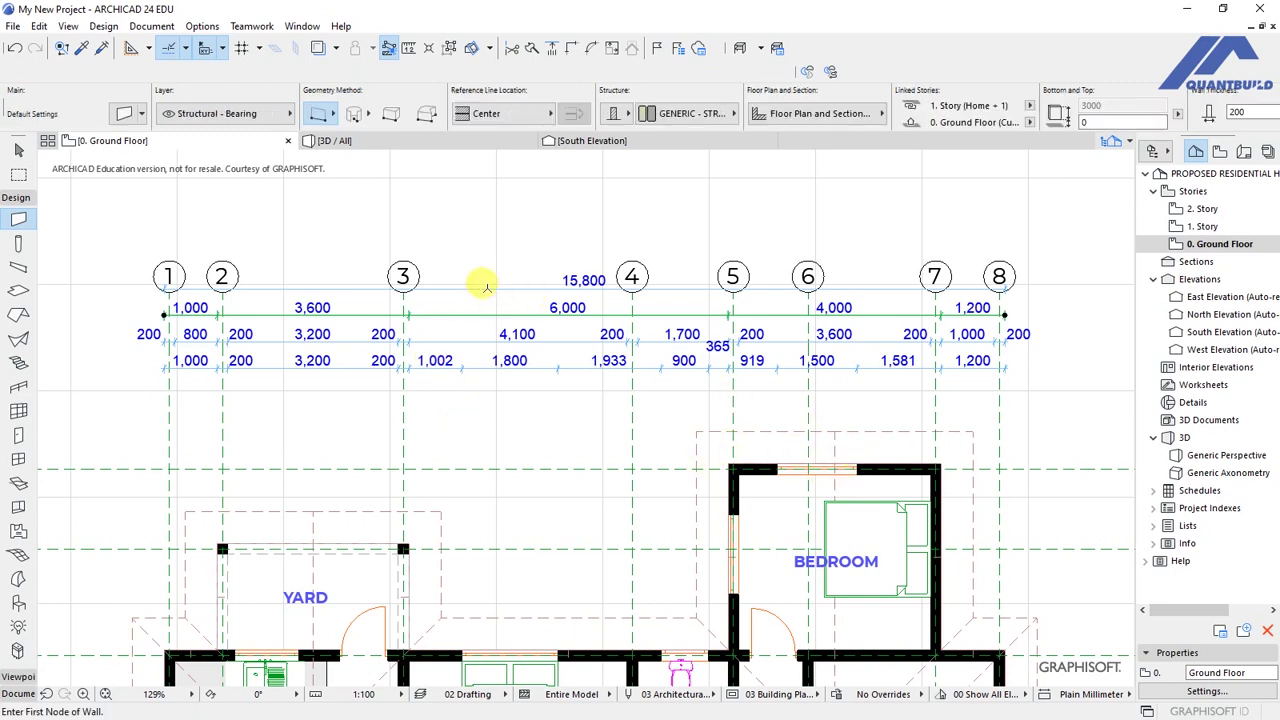
Select the overall dimension chain above the plan, examine it up close together with the other chains, and clear the selection
{"action": "left_click", "coordinate": [495, 287], "text": "shift"}
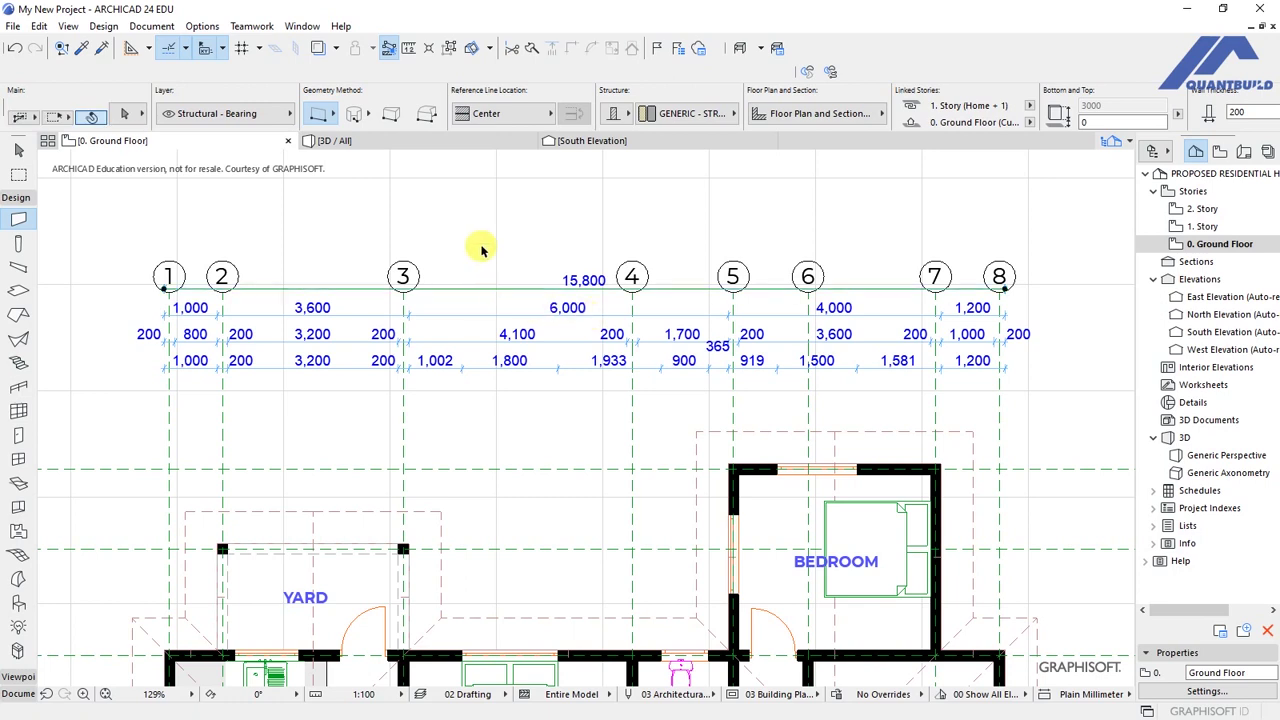
{"action": "scroll", "coordinate": [491, 240], "scroll_direction": "down", "scroll_amount": 1}
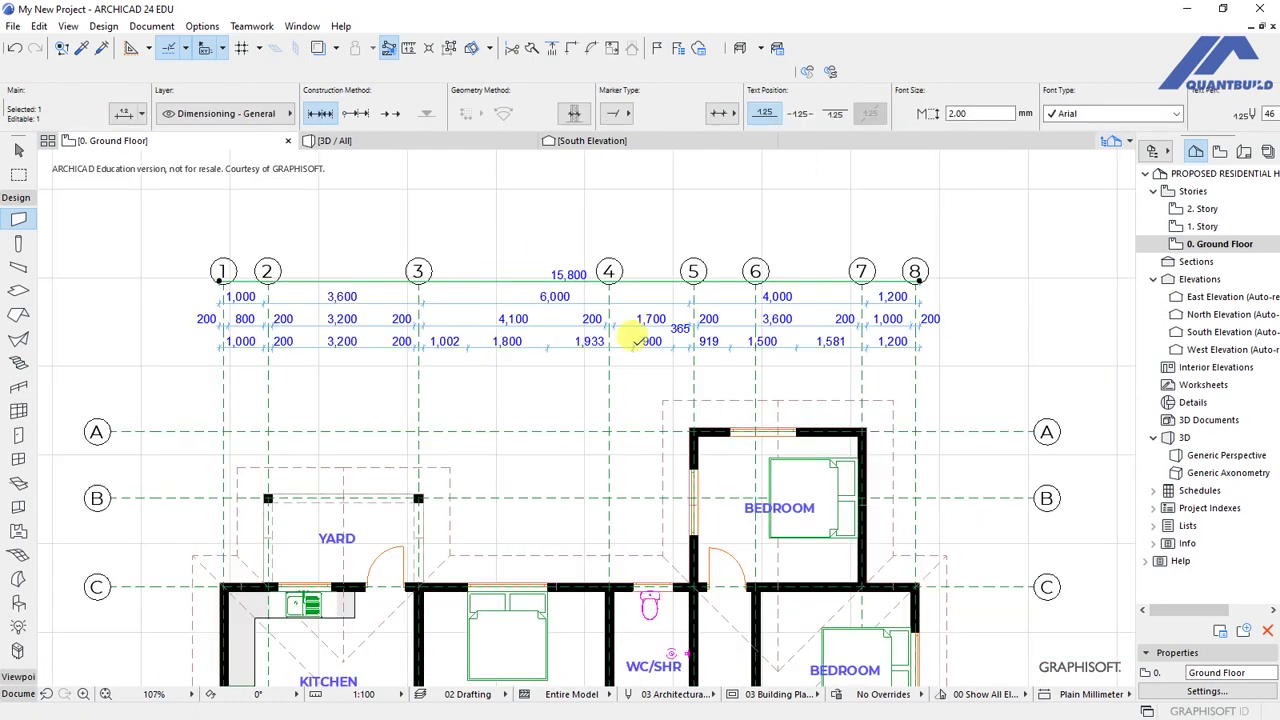
{"action": "scroll", "coordinate": [349, 251], "scroll_direction": "up", "scroll_amount": 1}
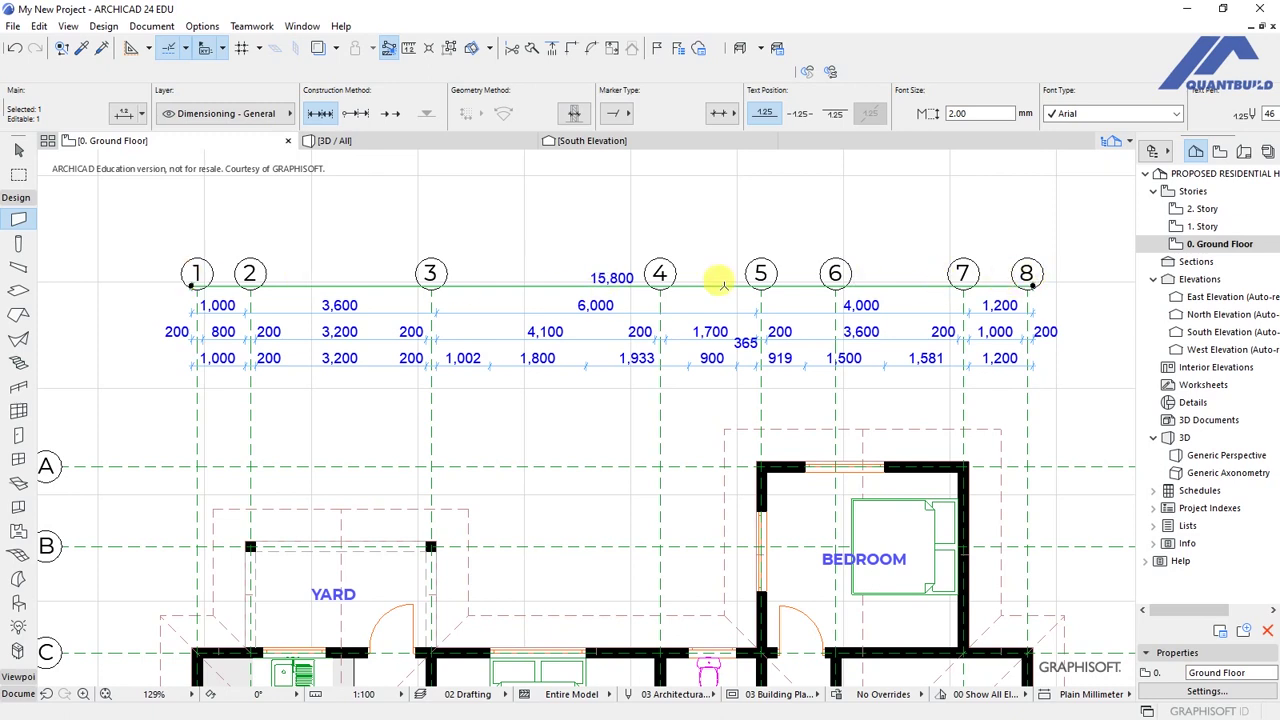
{"action": "scroll", "coordinate": [617, 273], "scroll_direction": "up", "scroll_amount": 2}
{"action": "scroll", "coordinate": [589, 267], "scroll_direction": "up", "scroll_amount": 5}
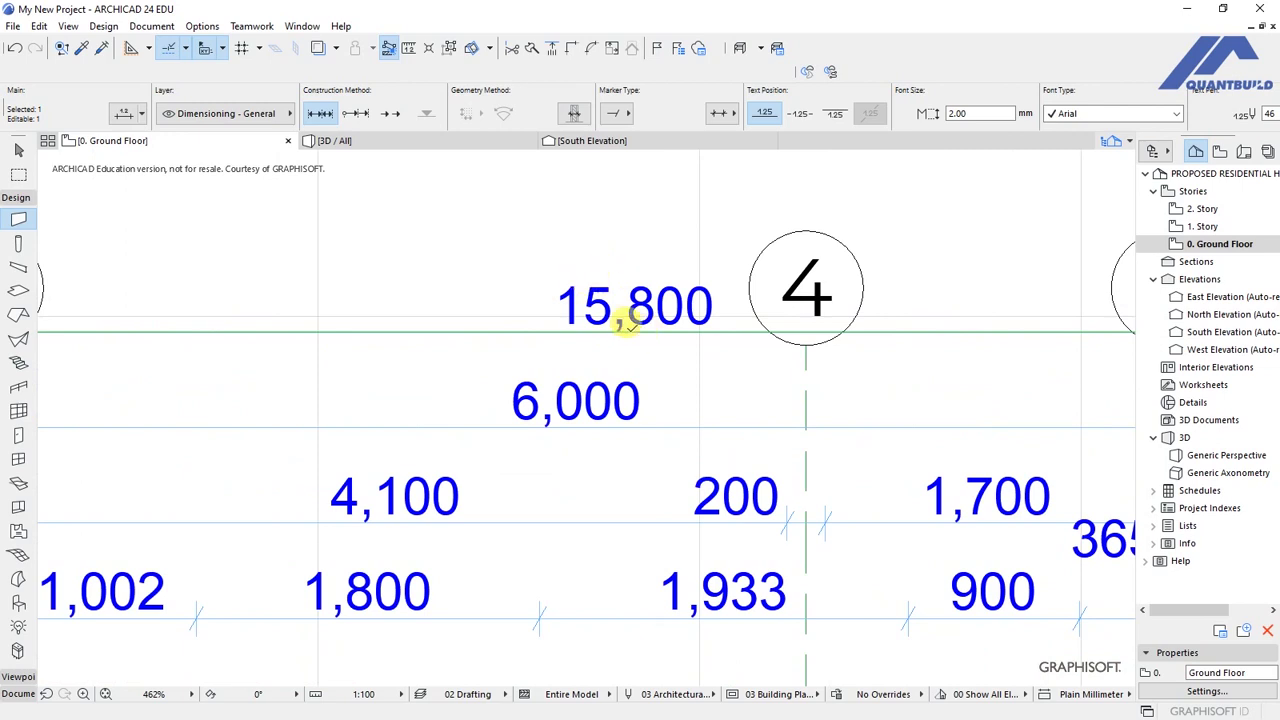
{"action": "scroll", "coordinate": [611, 320], "scroll_direction": "down", "scroll_amount": 8}
{"action": "scroll", "coordinate": [591, 317], "scroll_direction": "up", "scroll_amount": 1}
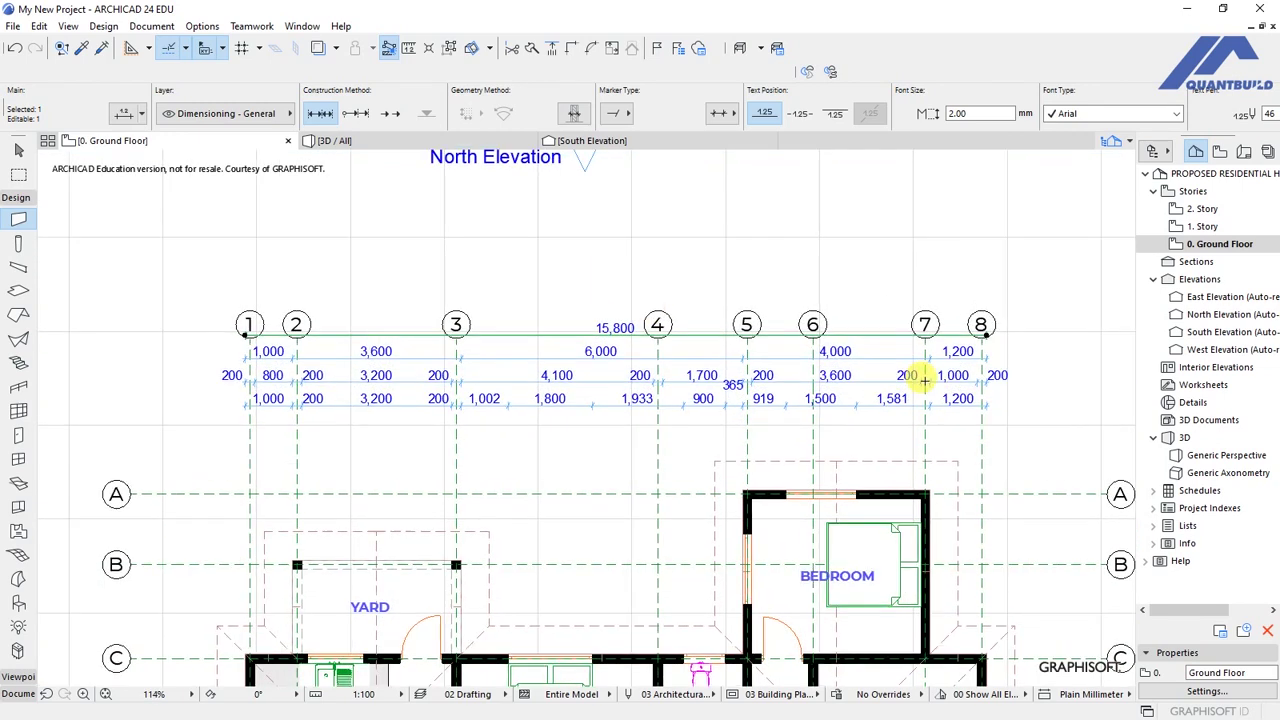
{"action": "middle_click_drag", "start_coordinate": [623, 363], "coordinate": [528, 344]}
{"action": "key", "text": "Escape"}
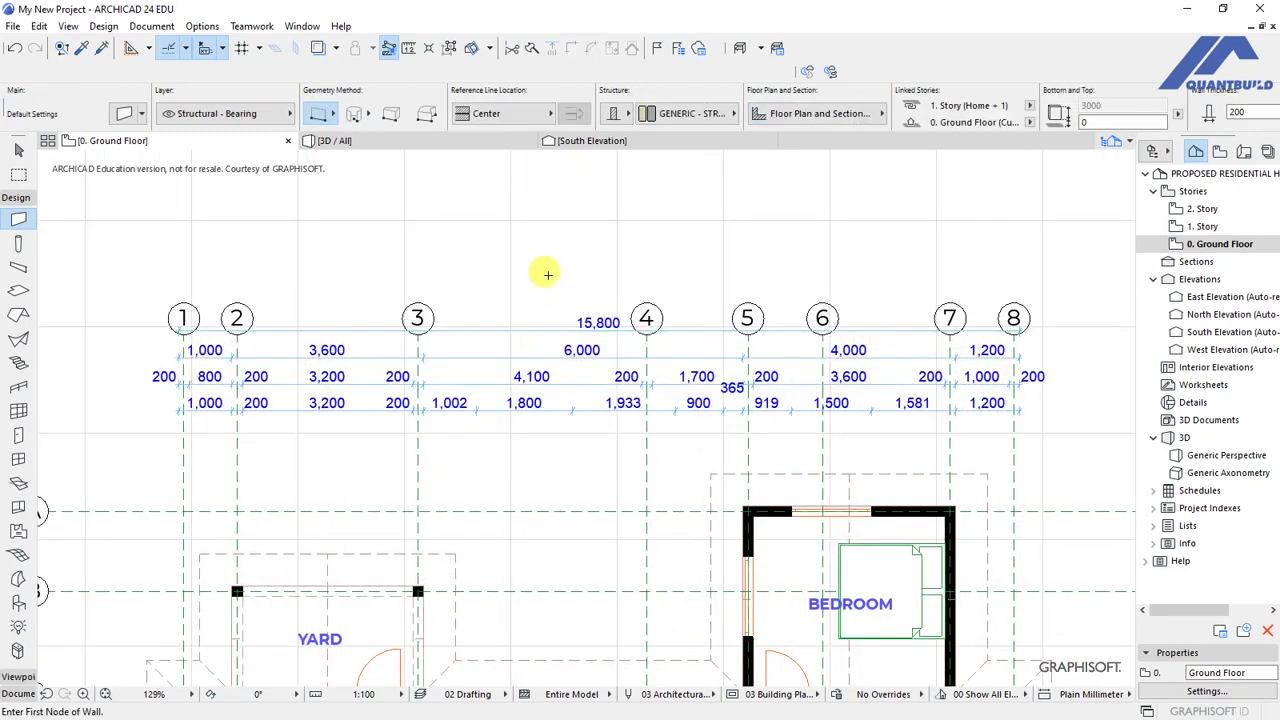
Review the project's linear dimension preferences, keeping millimeter as the unit and 0 decimals
{"action": "middle_click_drag", "start_coordinate": [568, 374], "coordinate": [556, 370]}
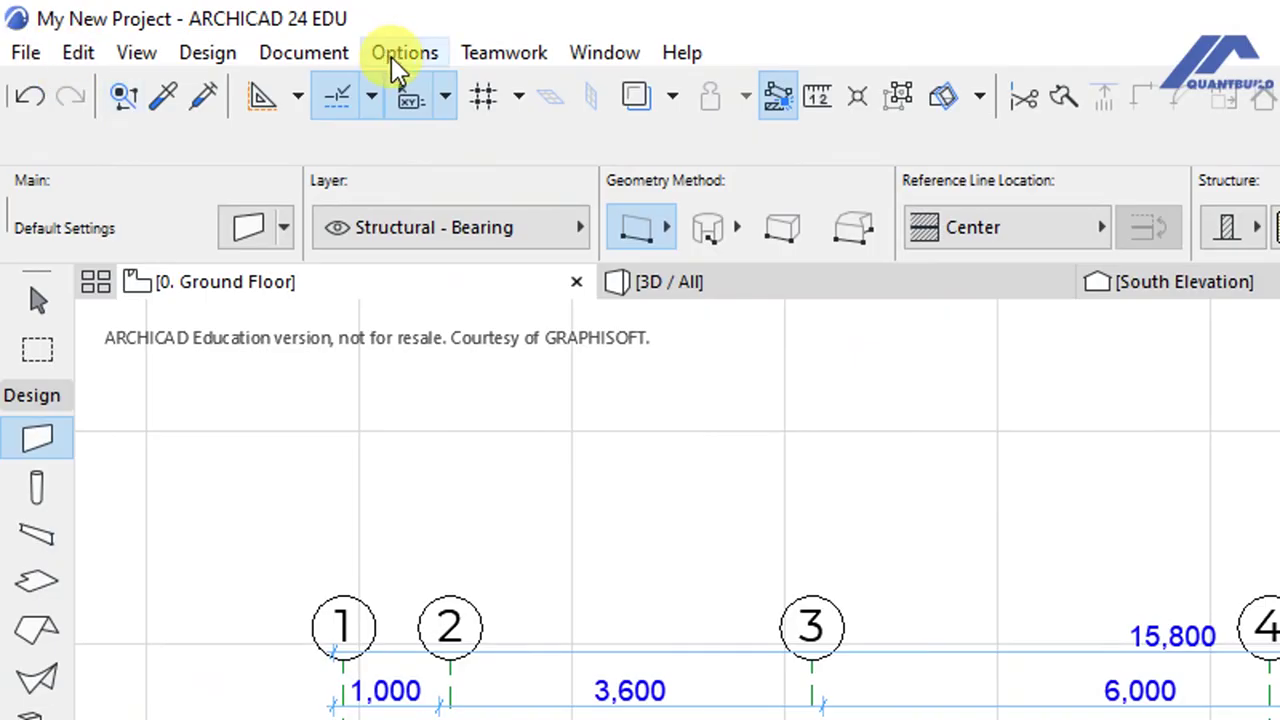
{"action": "left_click", "coordinate": [200, 27]}
{"action": "mouse_move", "coordinate": [492, 358]}
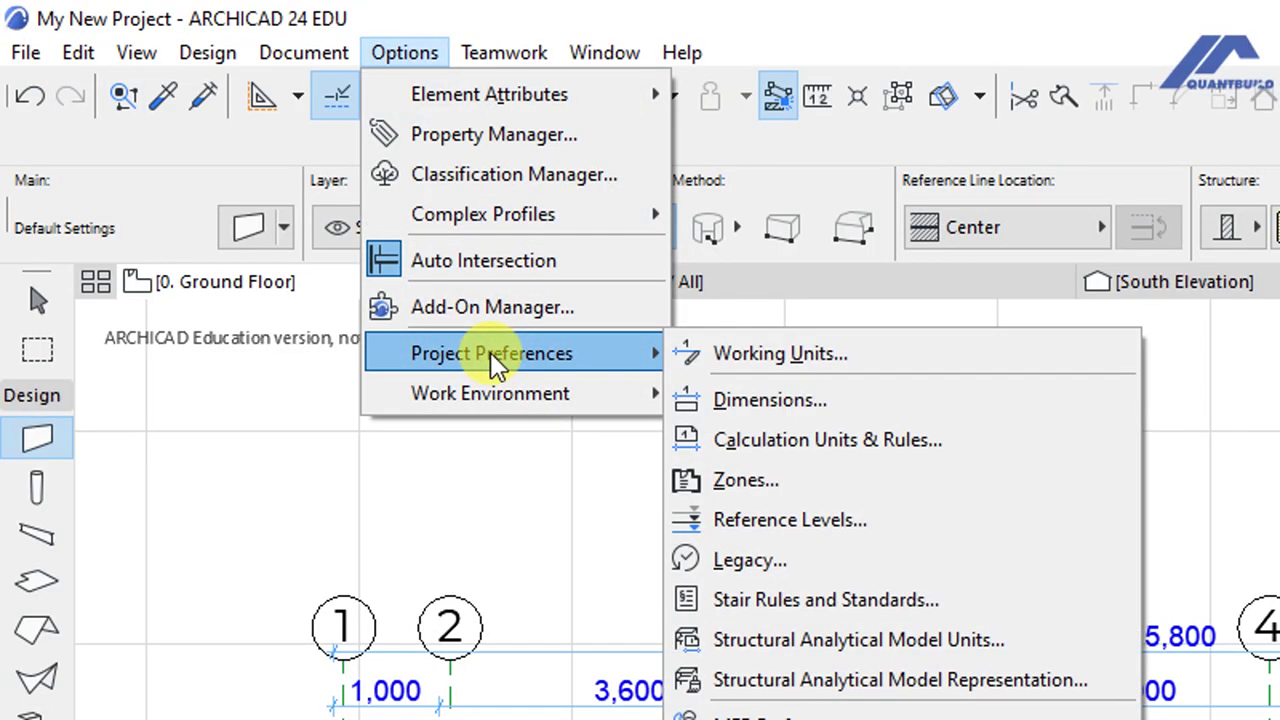
{"action": "left_click", "coordinate": [772, 400]}
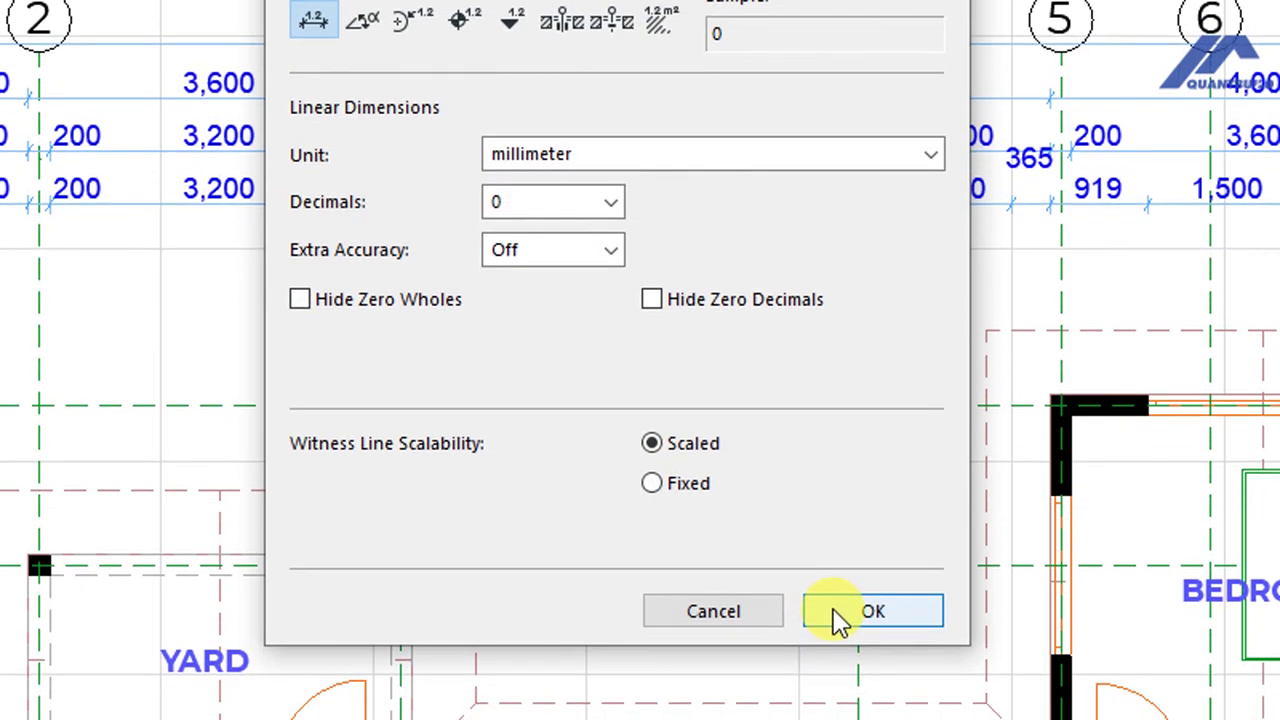
{"action": "left_click", "coordinate": [834, 608]}
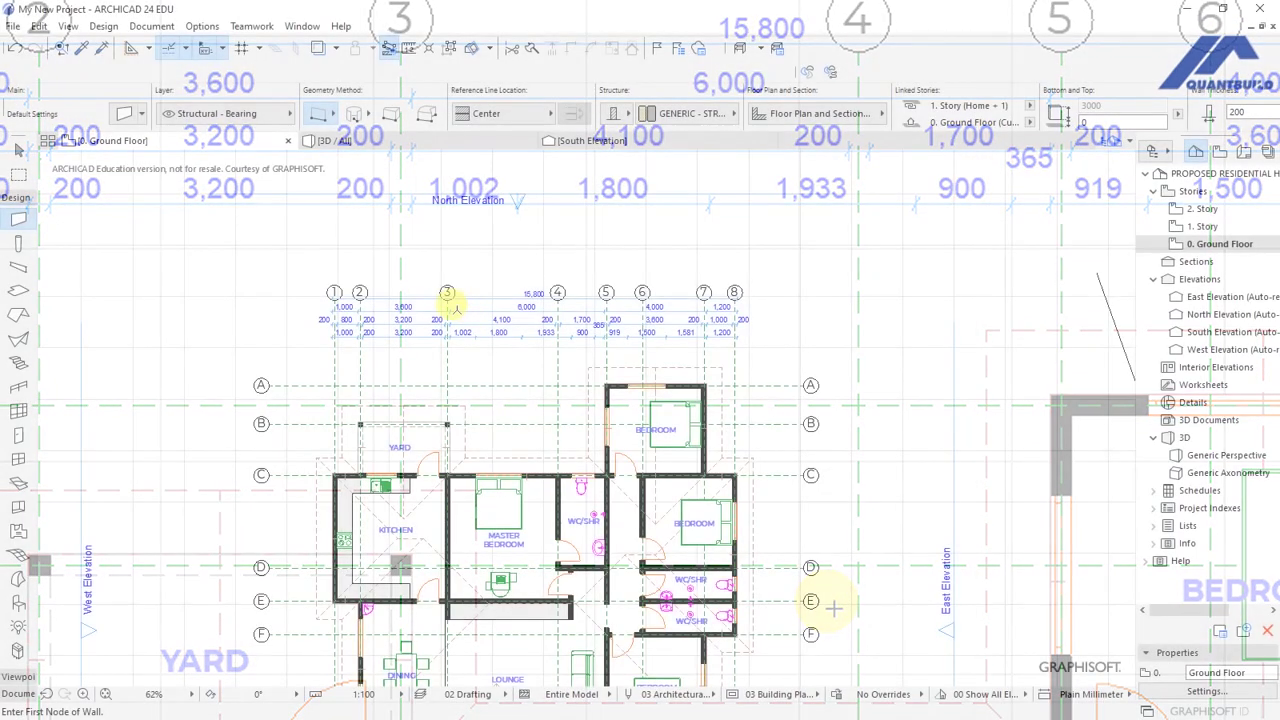
Select all four dimension chains above the ground floor plan and delete them
{"action": "scroll", "coordinate": [432, 315], "scroll_direction": "up", "scroll_amount": 2}
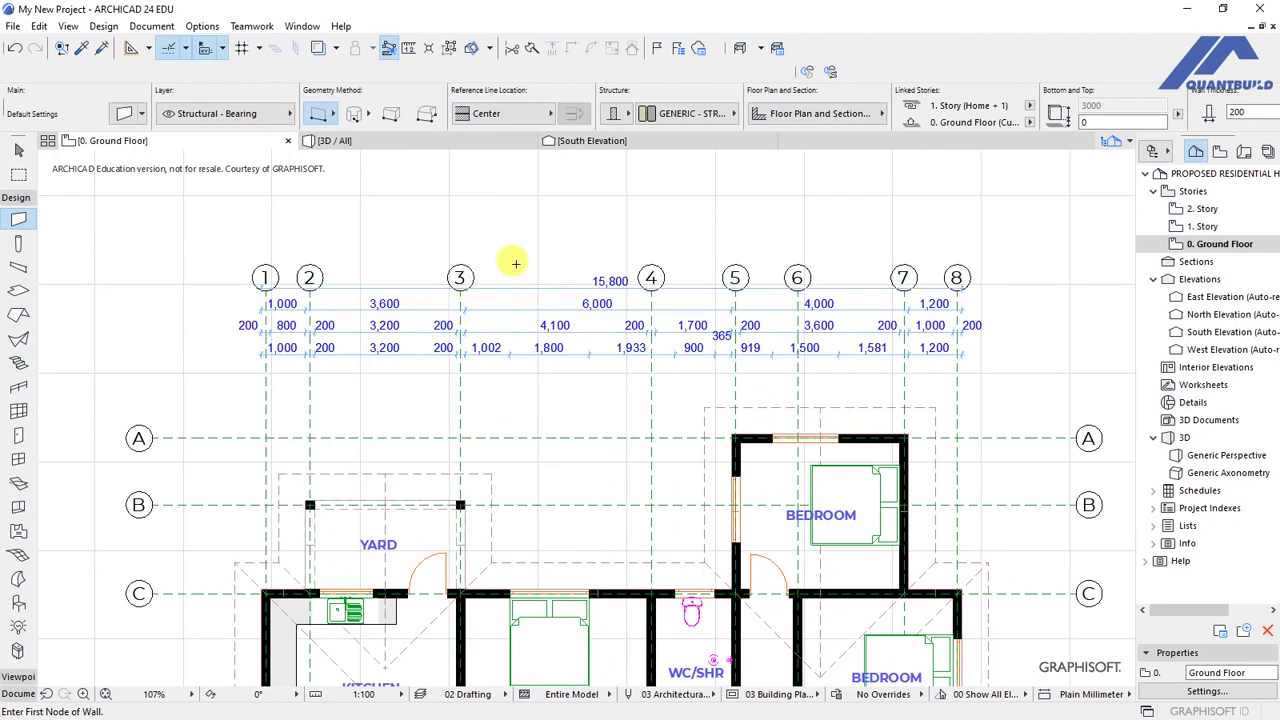
{"action": "scroll", "coordinate": [505, 255], "scroll_direction": "down", "scroll_amount": 3}
{"action": "scroll", "coordinate": [520, 275], "scroll_direction": "up", "scroll_amount": 4}
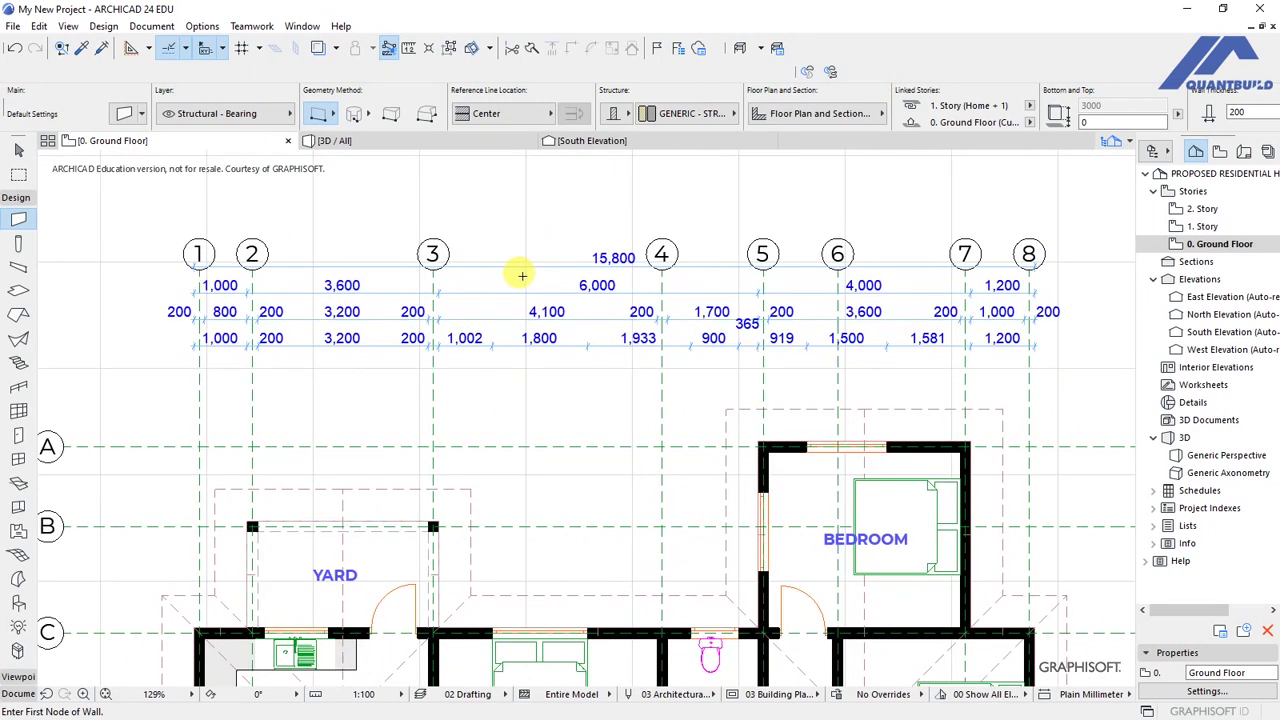
{"action": "left_click", "coordinate": [604, 345], "text": "shift"}
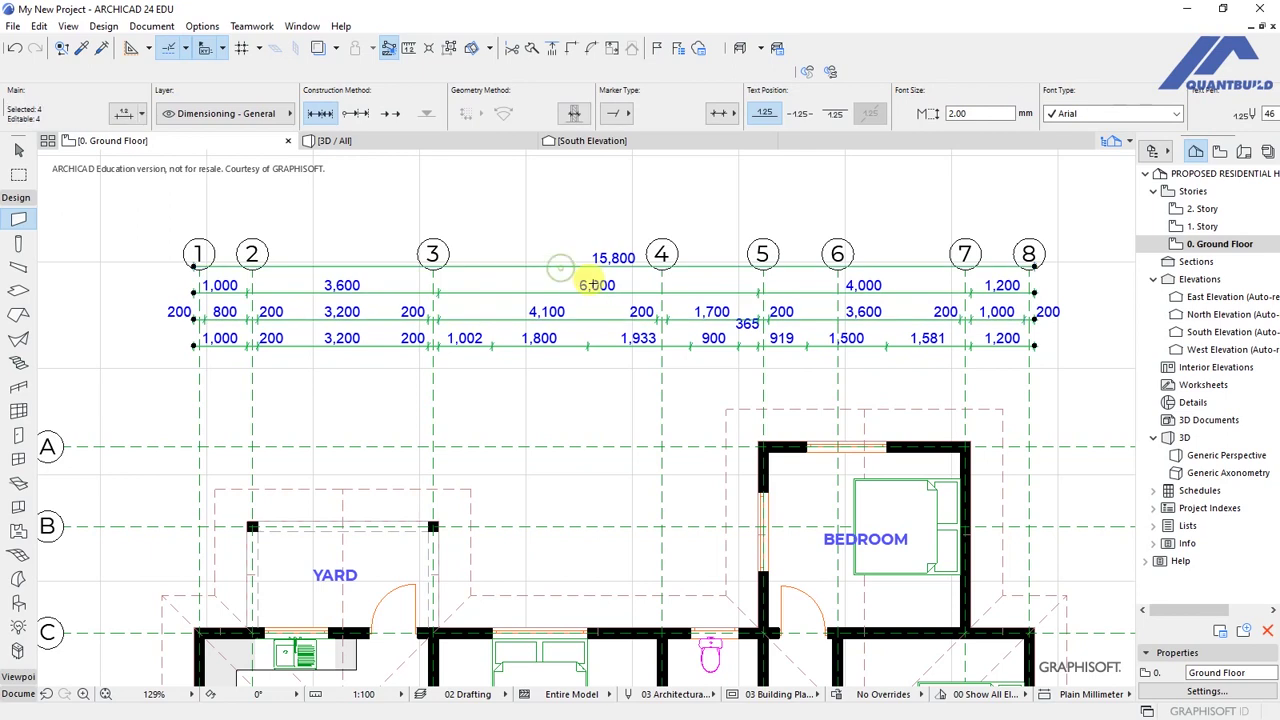
{"action": "key", "text": "Escape"}
Activate the Wall tool and select all walls of the ground floor plan again
{"action": "scroll", "coordinate": [526, 253], "scroll_direction": "down", "scroll_amount": 5}
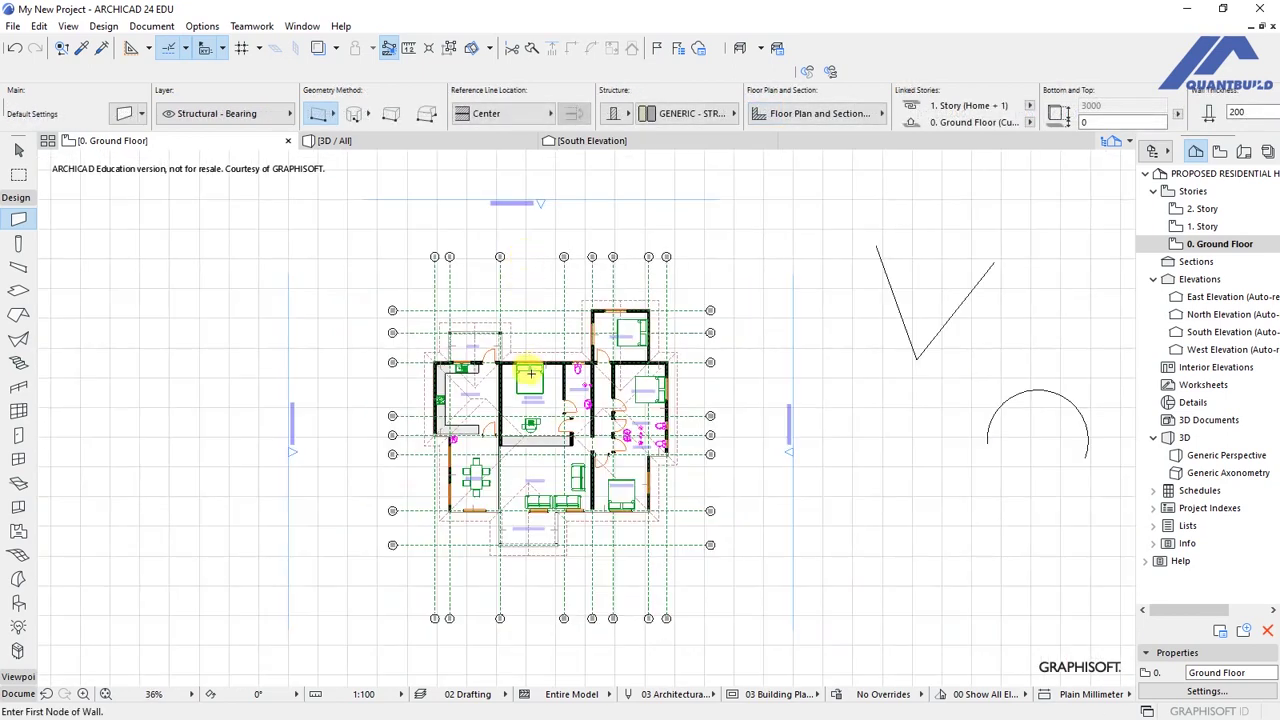
{"action": "scroll", "coordinate": [572, 434], "scroll_direction": "up", "scroll_amount": 3}
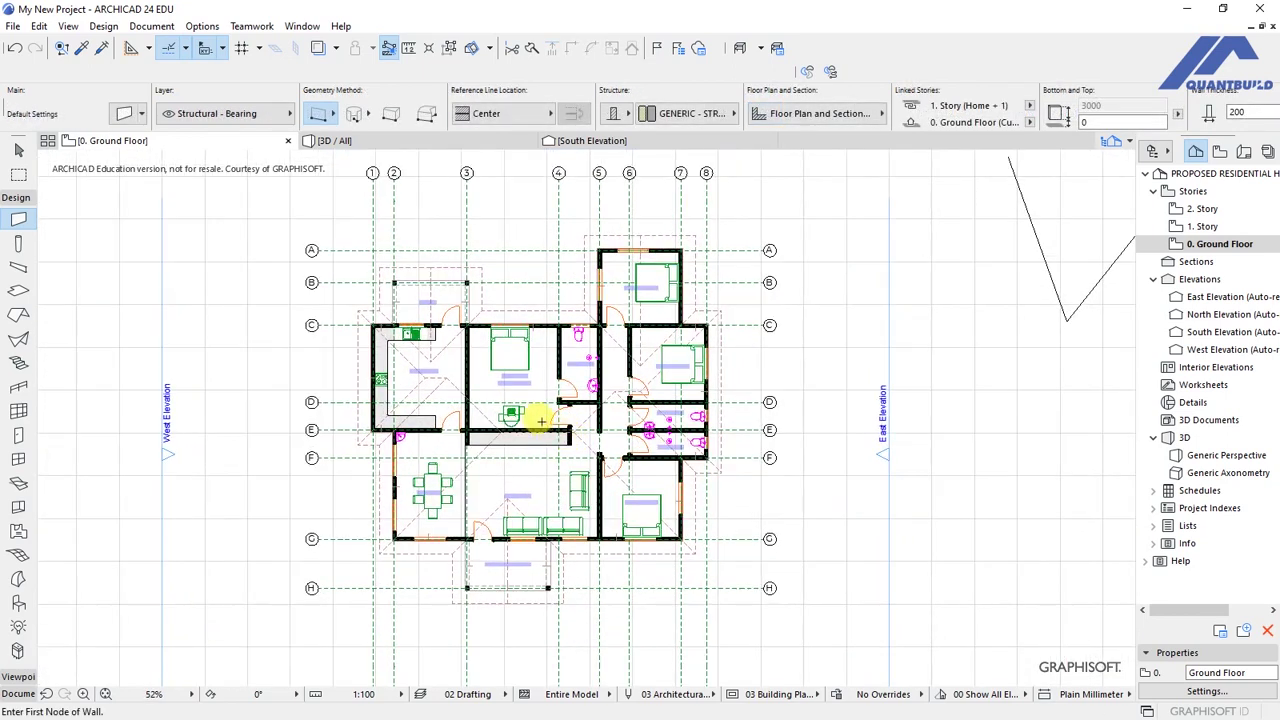
{"action": "scroll", "coordinate": [541, 421], "scroll_direction": "up", "scroll_amount": 1}
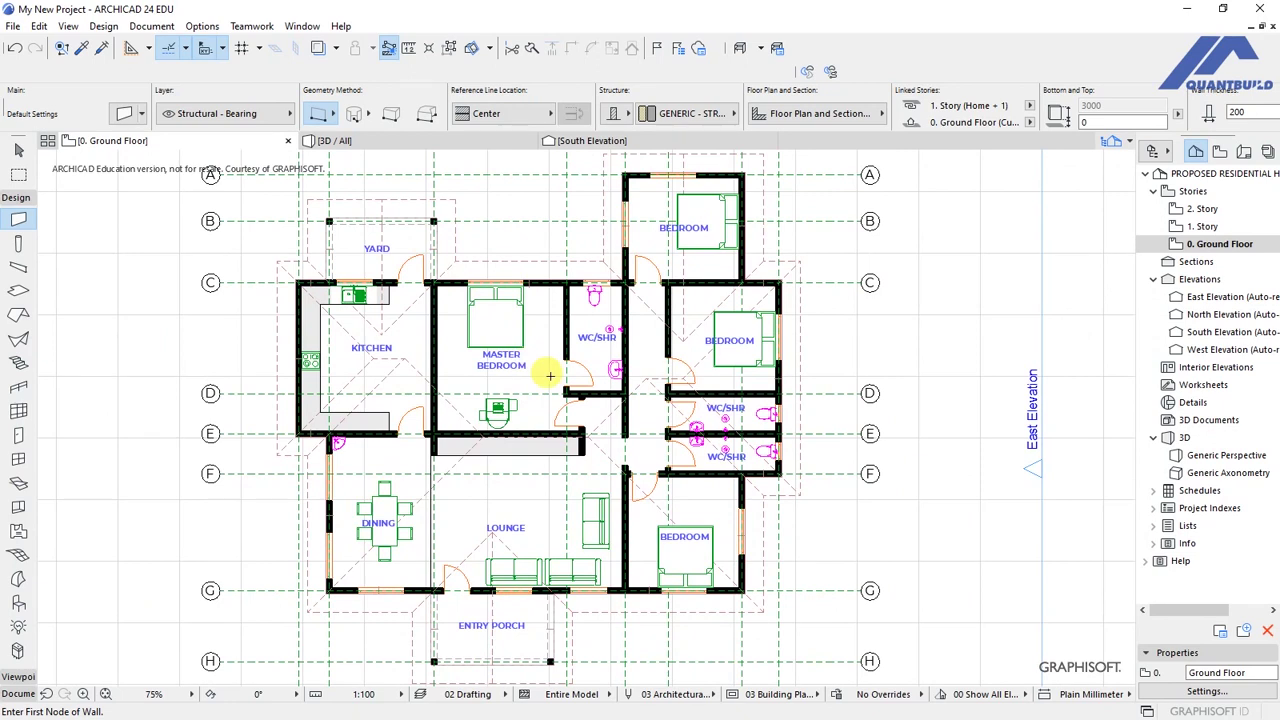
{"action": "scroll", "coordinate": [571, 500], "scroll_direction": "down", "scroll_amount": 1}
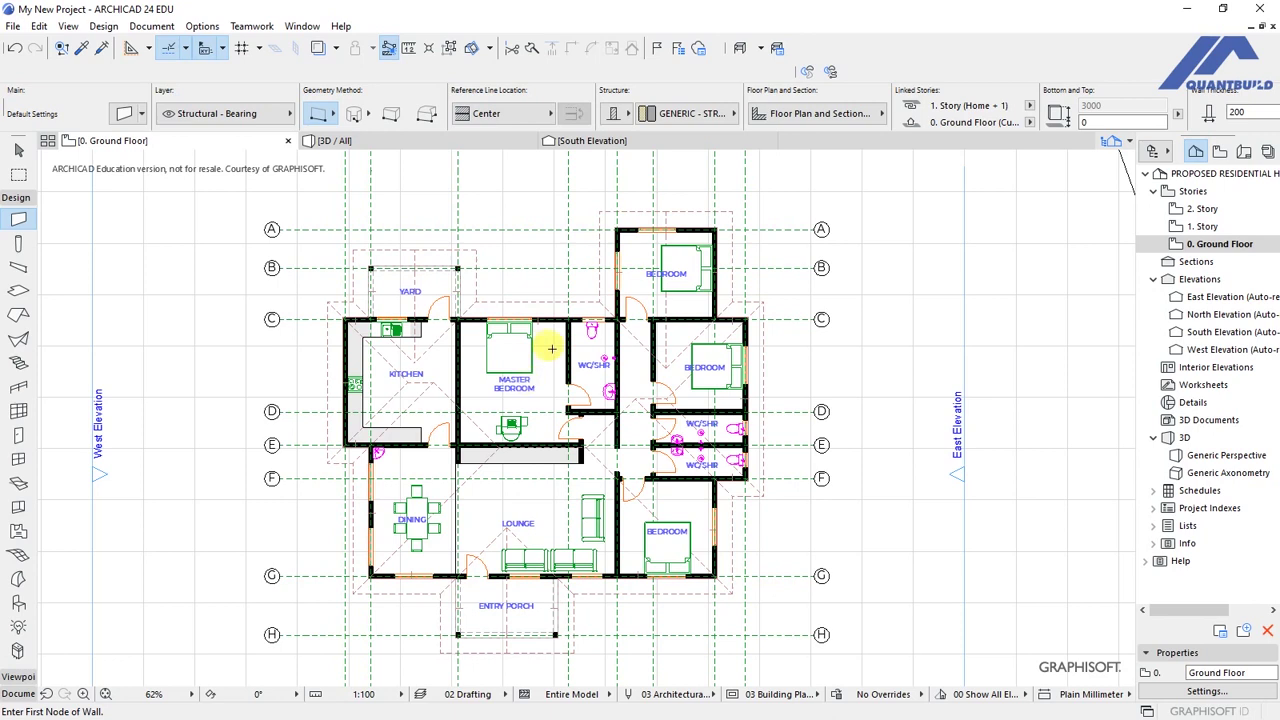
{"action": "left_click", "coordinate": [97, 27]}
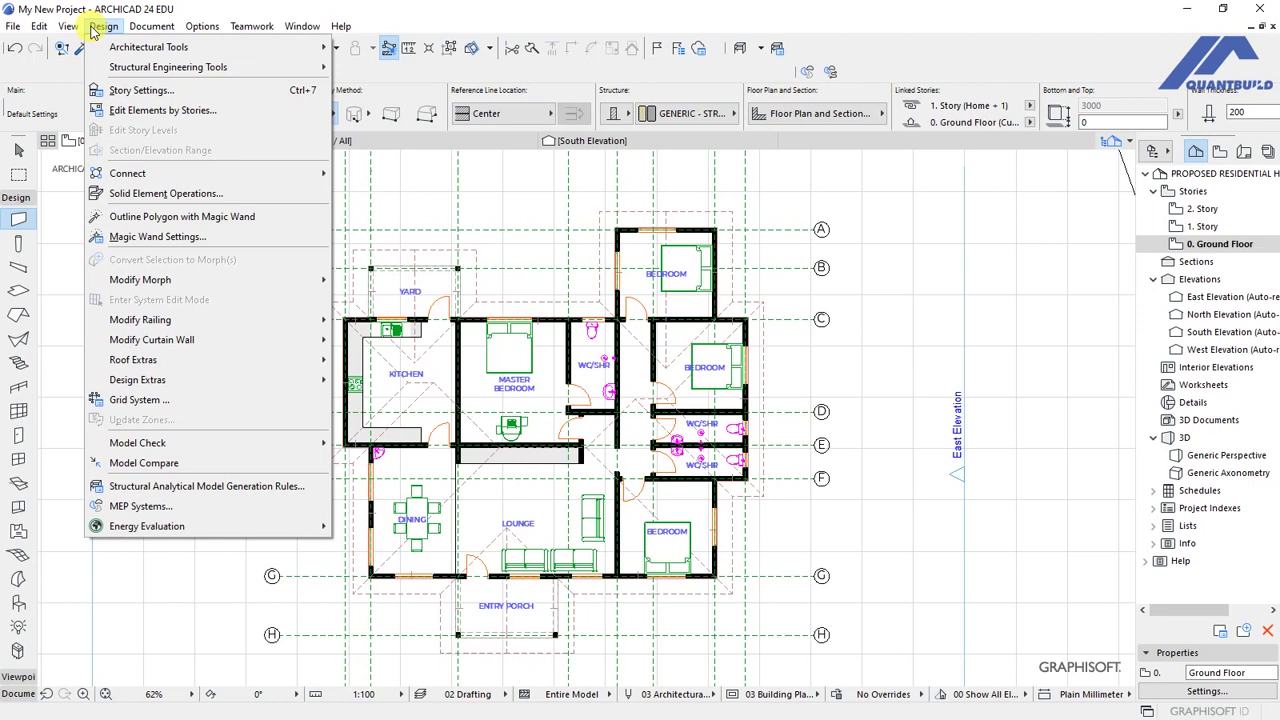
{"action": "mouse_move", "coordinate": [165, 48]}
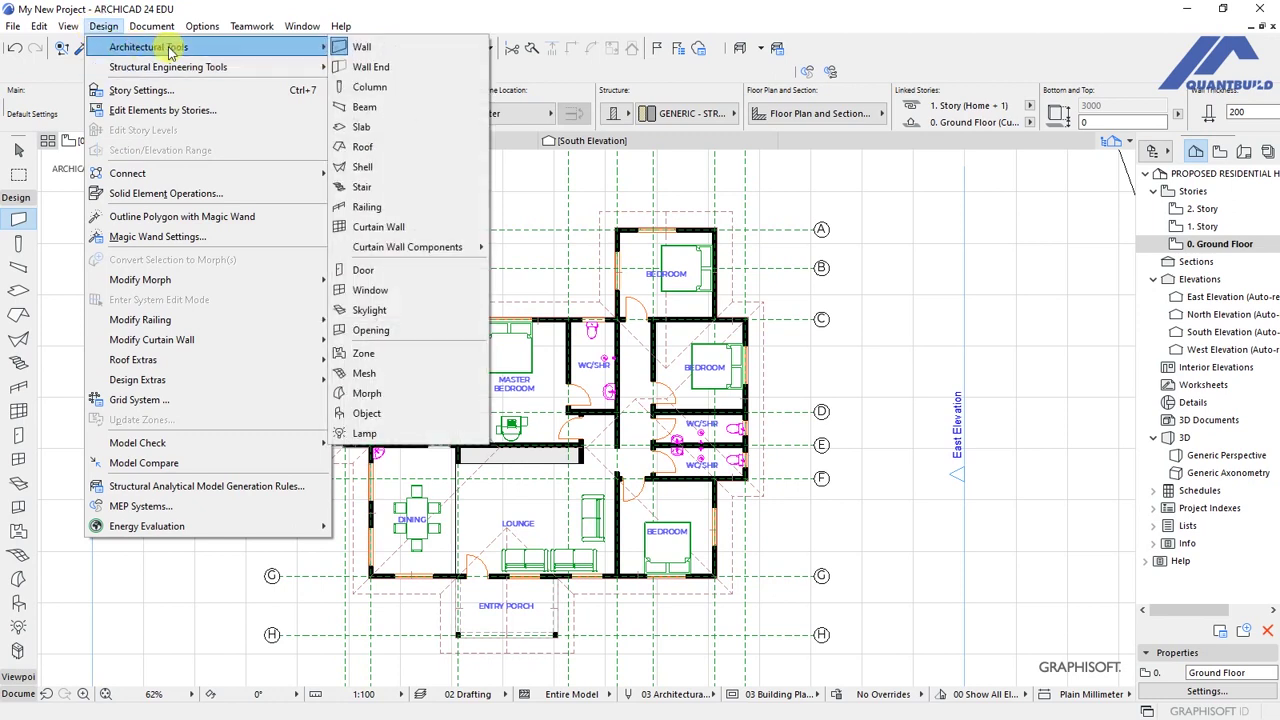
{"action": "left_click", "coordinate": [358, 47]}
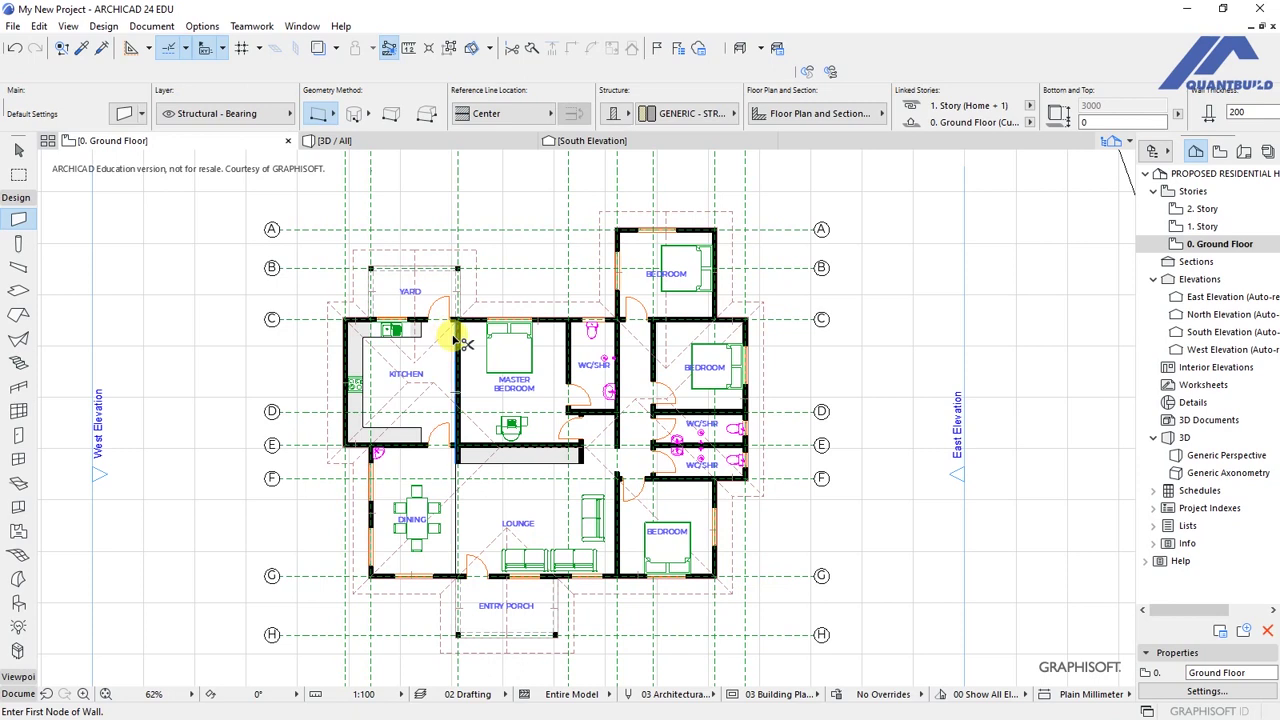
{"action": "key", "text": "ctrl+a"}
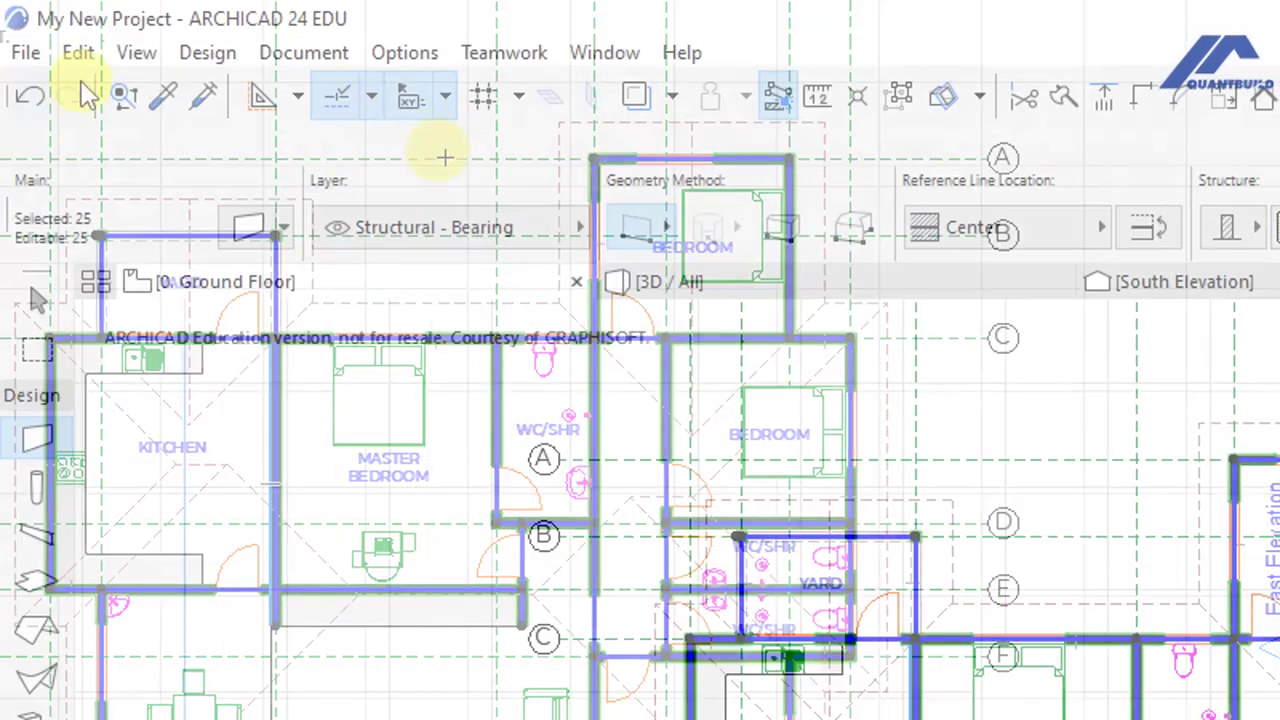
Open the exterior Automatic Dimensioning settings for the selected walls
{"action": "left_click", "coordinate": [140, 31]}
{"action": "mouse_move", "coordinate": [380, 588]}
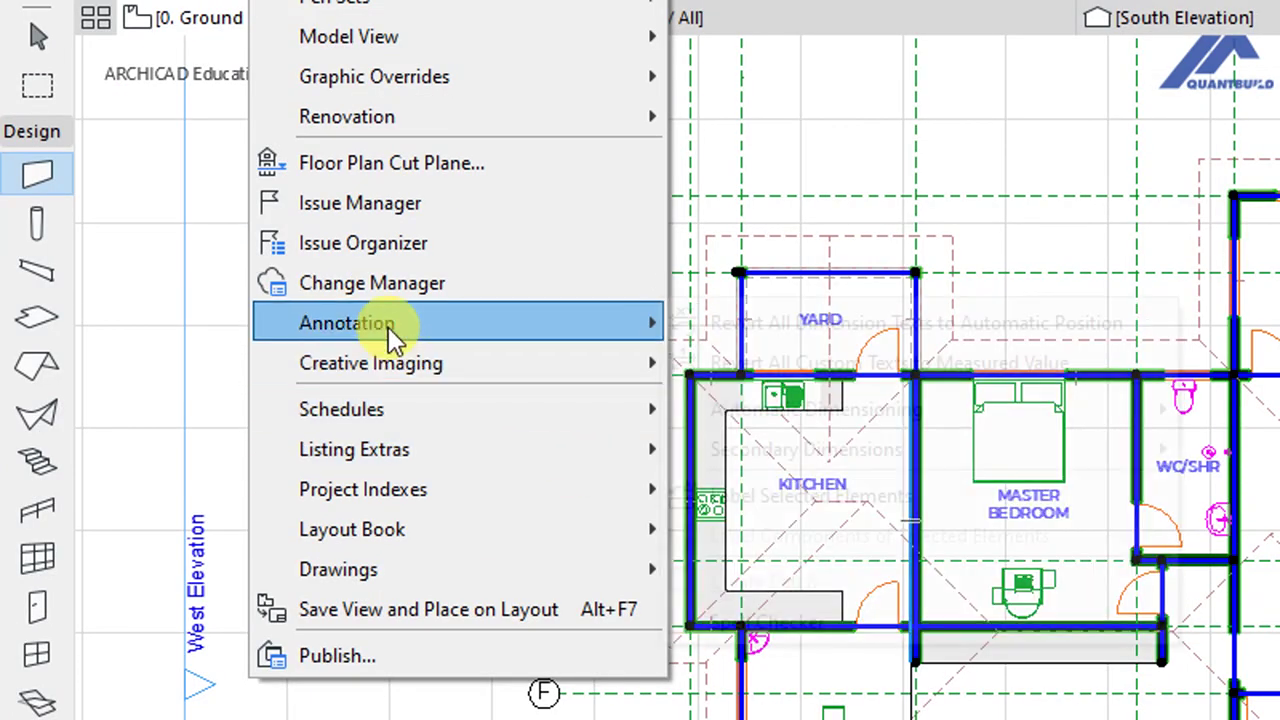
{"action": "mouse_move", "coordinate": [478, 326]}
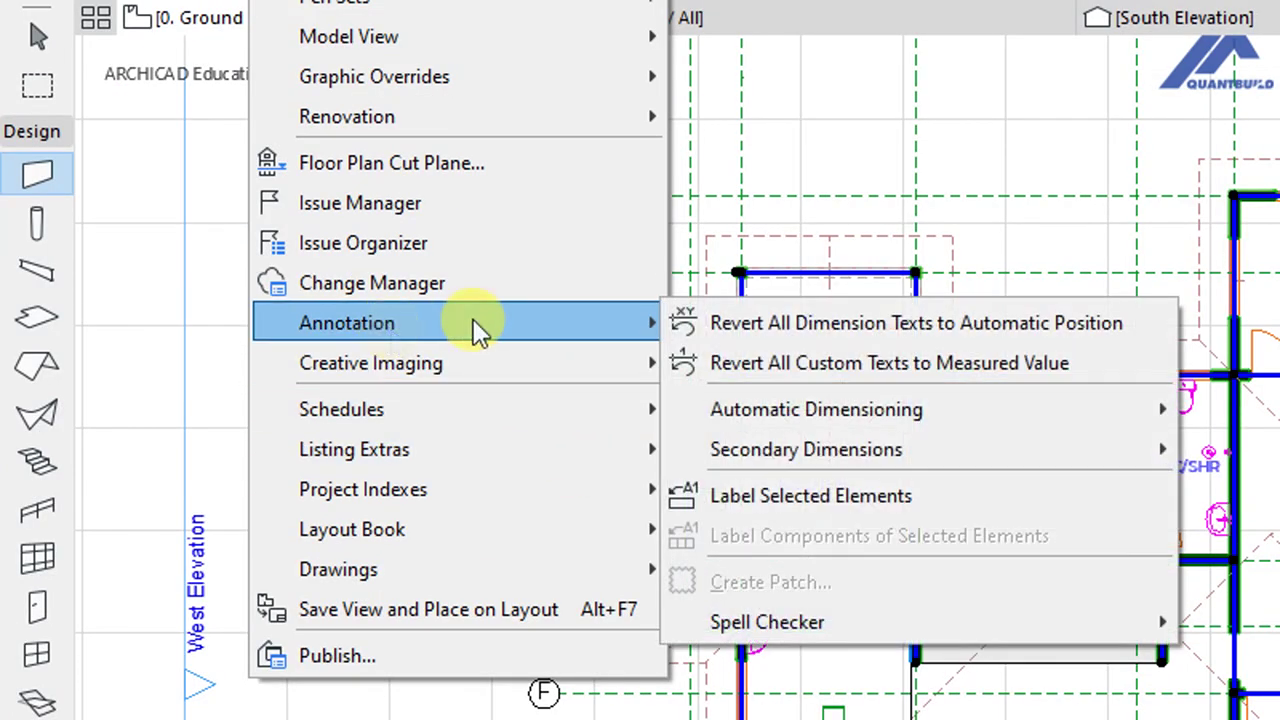
{"action": "mouse_move", "coordinate": [862, 416]}
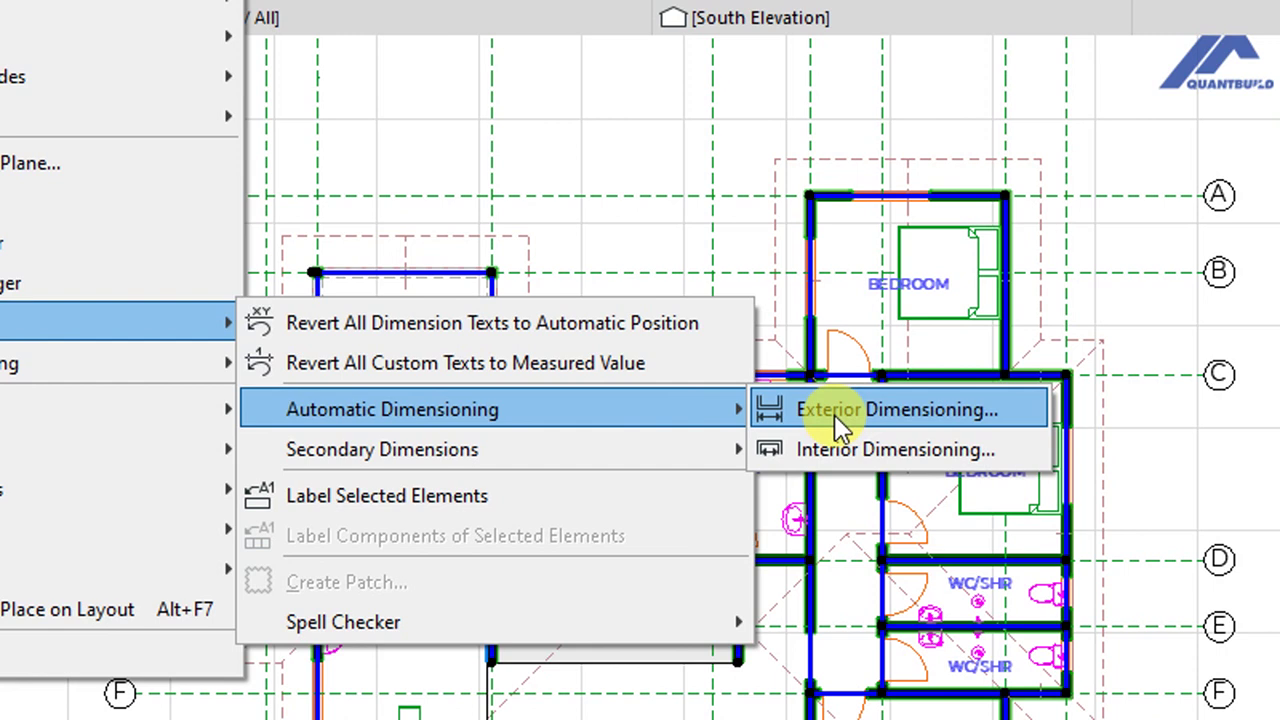
{"action": "left_click", "coordinate": [838, 425]}
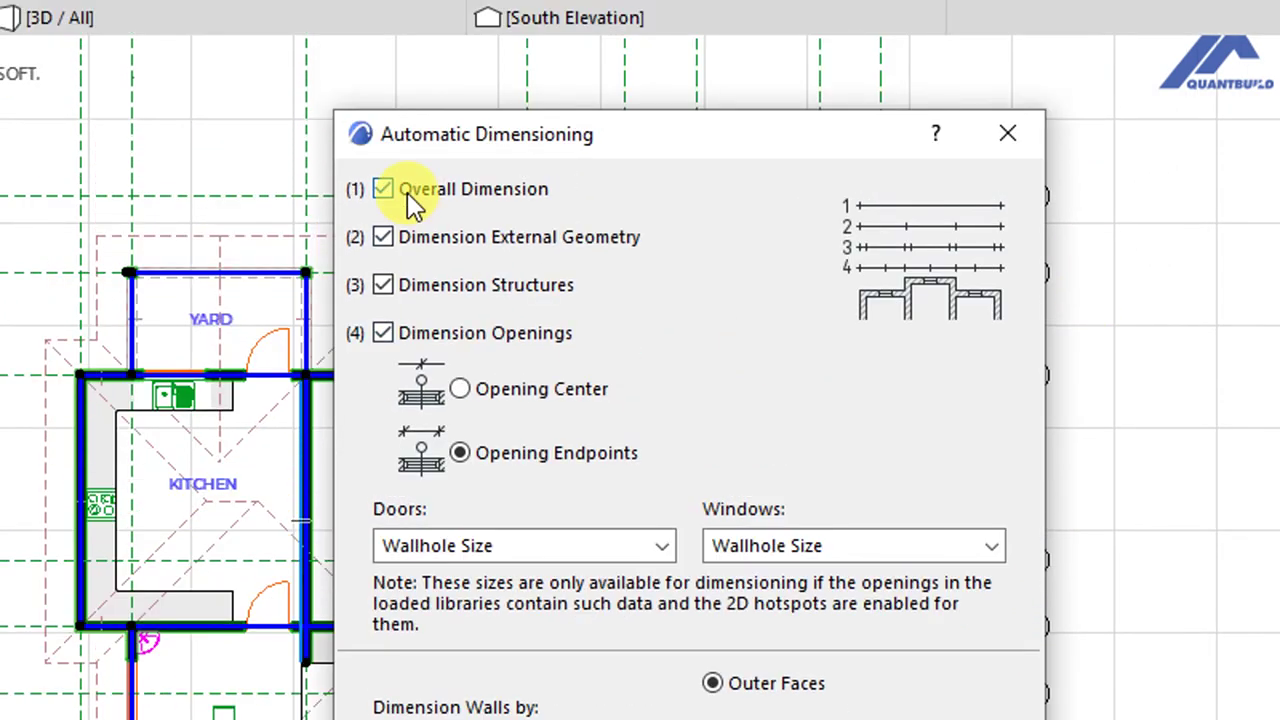
Configure all four dimension chains with opening endpoints, wallhole sizes and outer wall faces, set 600 mm between dimension lines, and accept the settings
{"action": "left_click", "coordinate": [407, 104]}
{"action": "left_click", "coordinate": [384, 198]}
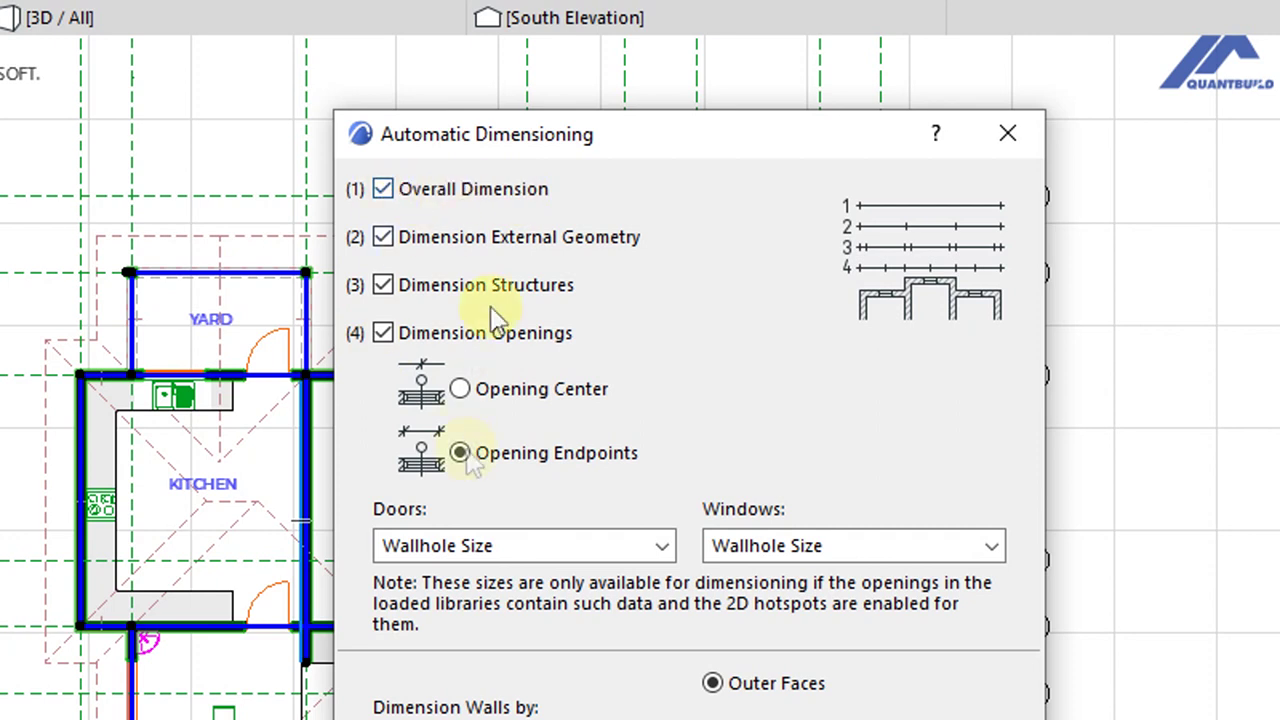
{"action": "left_click", "coordinate": [455, 356]}
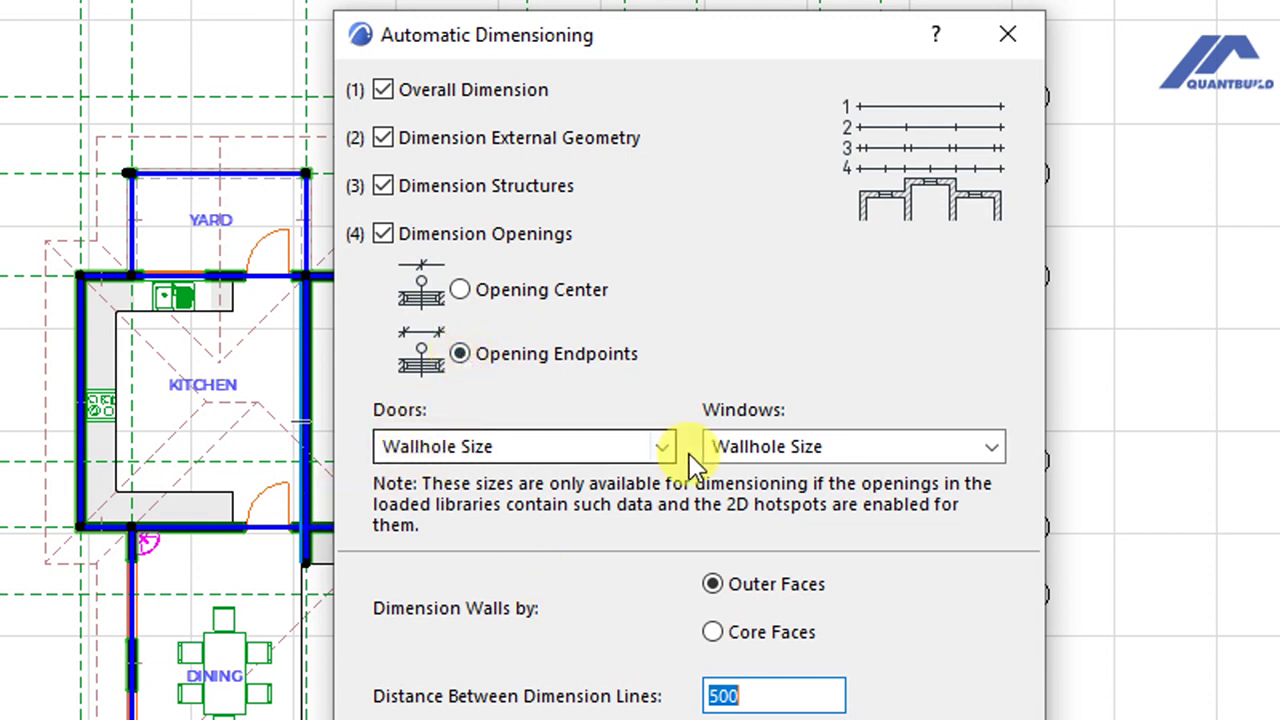
{"action": "left_click", "coordinate": [520, 452]}
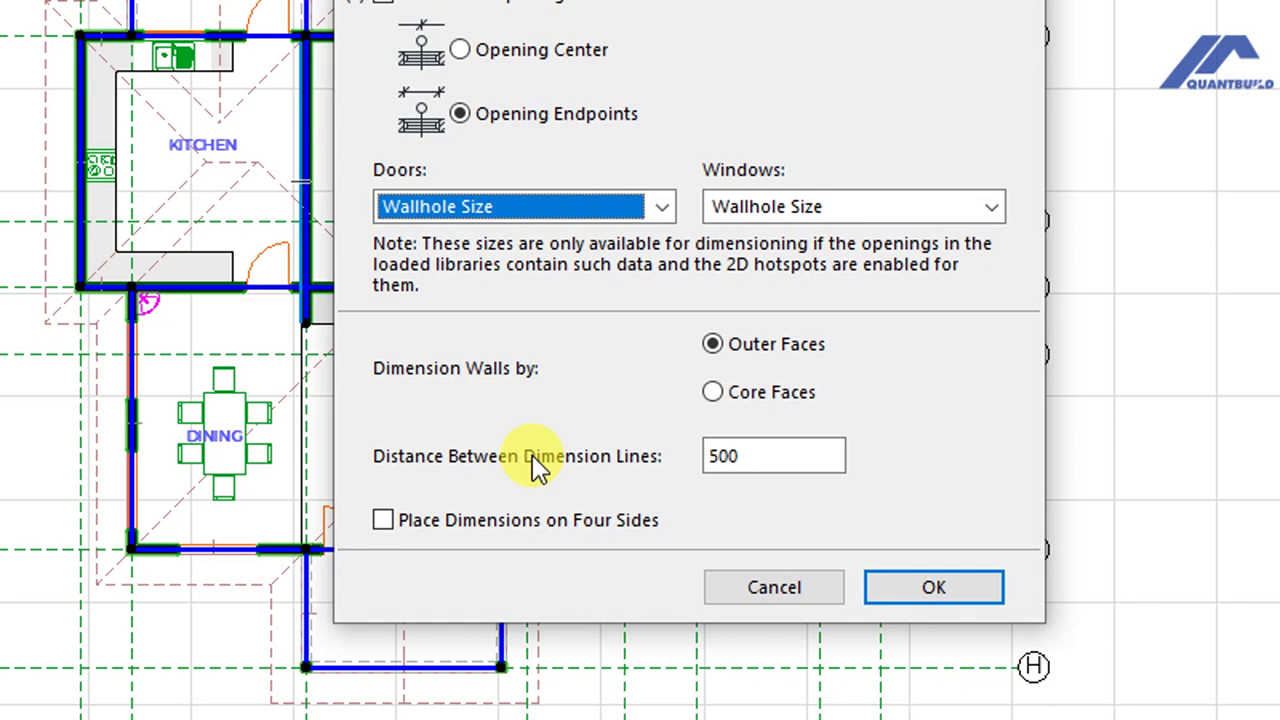
{"action": "double_click", "coordinate": [708, 458]}
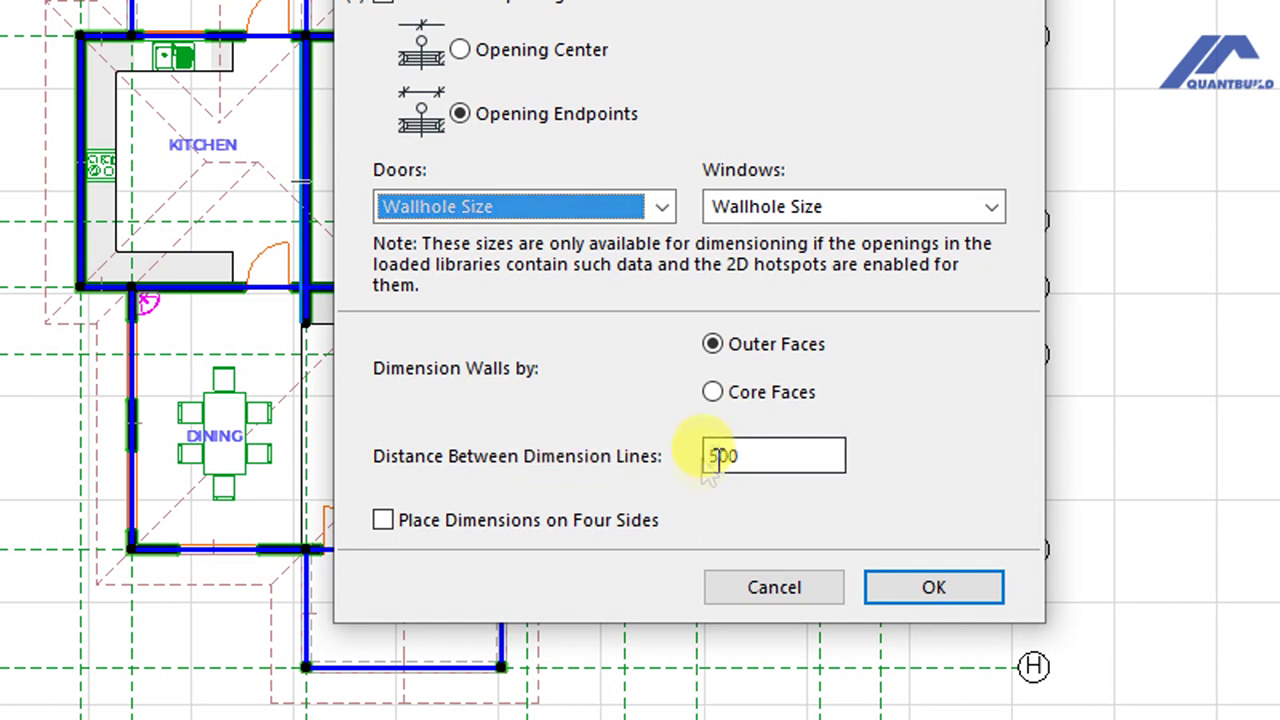
{"action": "type", "text": "6"}
{"action": "left_click_drag", "start_coordinate": [692, 455], "coordinate": [716, 456]}
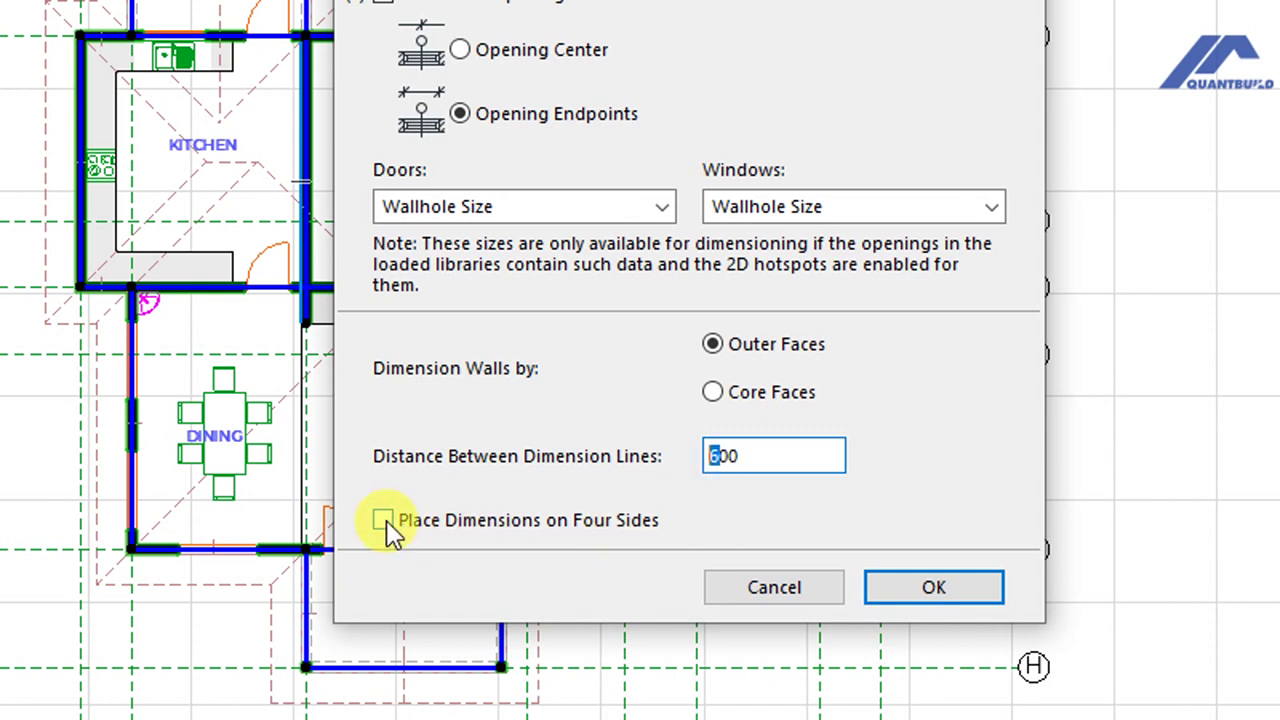
{"action": "left_click", "coordinate": [903, 587]}
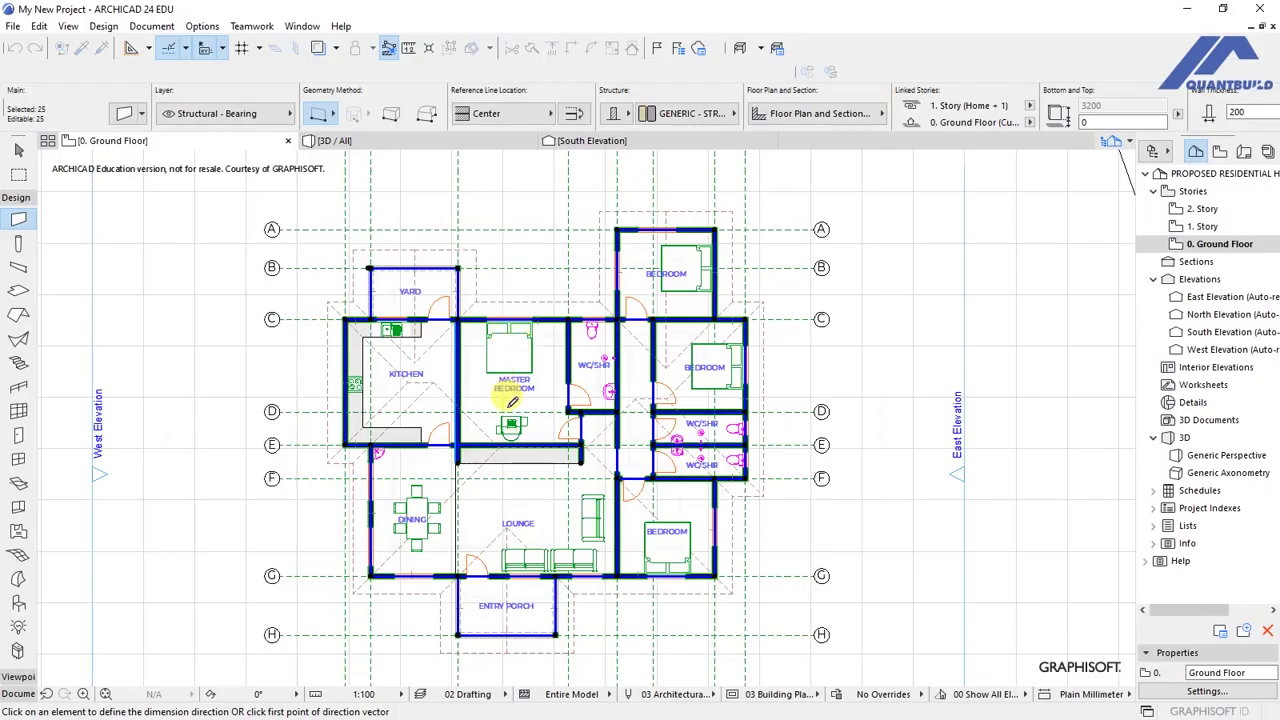
Define the dimension direction from the outer wall of the bedroom on grid A and place the innermost dimension line just above the plan
{"action": "scroll", "coordinate": [511, 401], "scroll_direction": "down", "scroll_amount": 2}
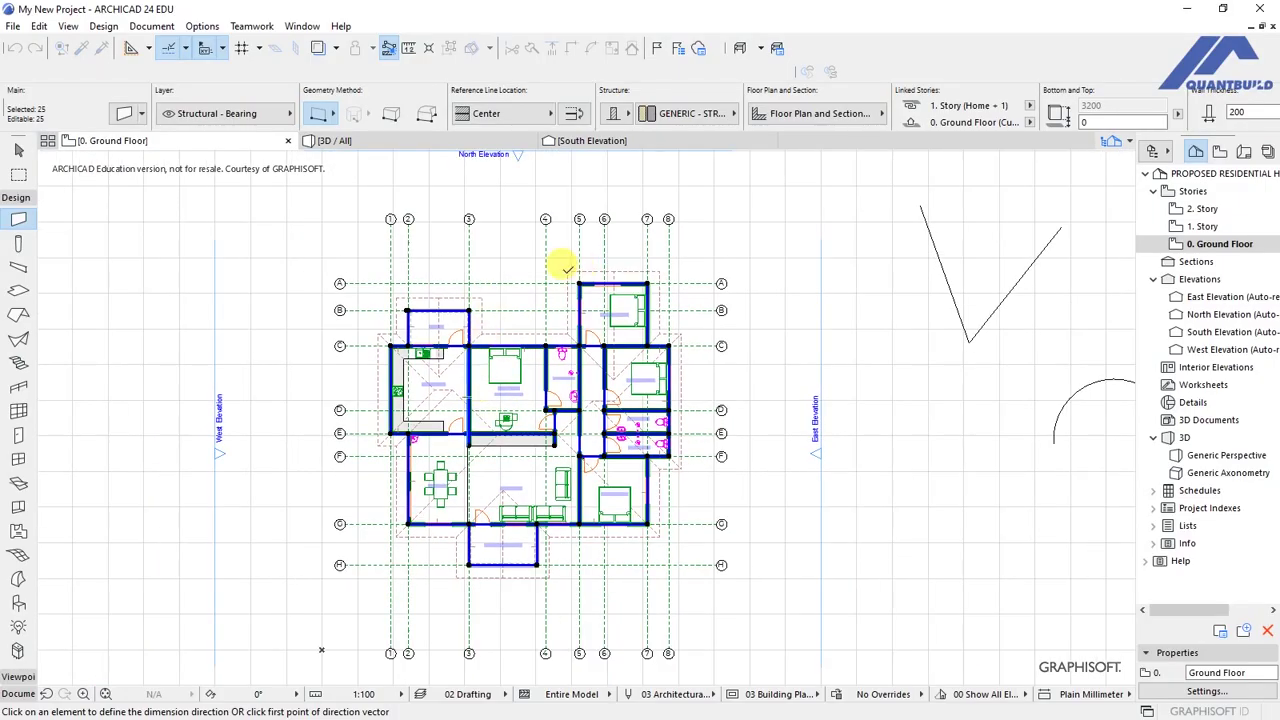
{"action": "scroll", "coordinate": [553, 270], "scroll_direction": "up", "scroll_amount": 3}
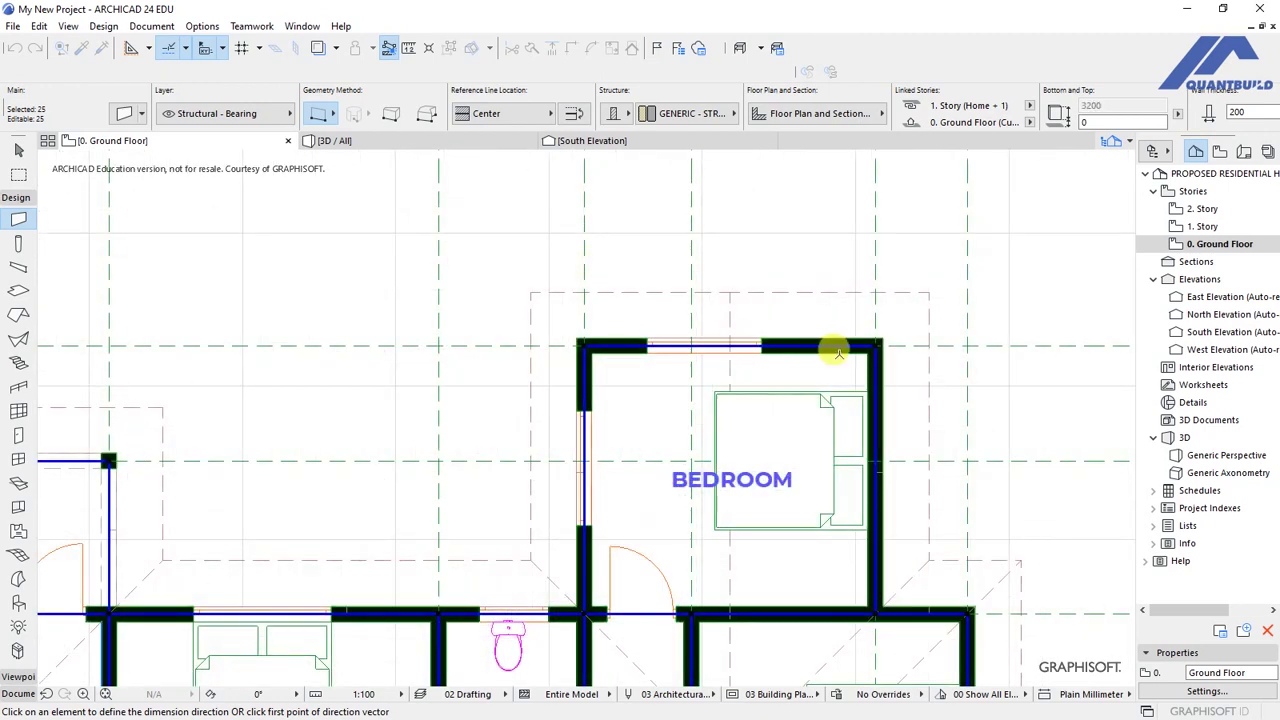
{"action": "scroll", "coordinate": [805, 342], "scroll_direction": "down", "scroll_amount": 1}
{"action": "scroll", "coordinate": [711, 337], "scroll_direction": "up", "scroll_amount": 3}
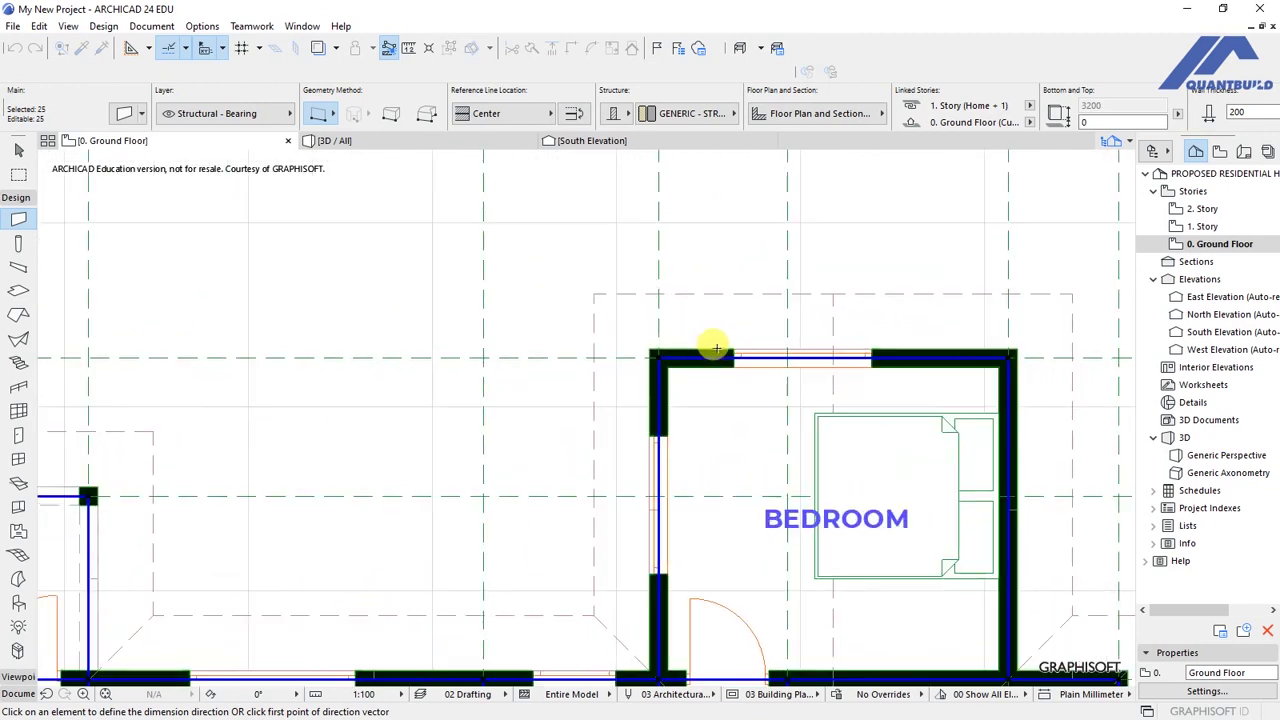
{"action": "scroll", "coordinate": [697, 335], "scroll_direction": "down", "scroll_amount": 5}
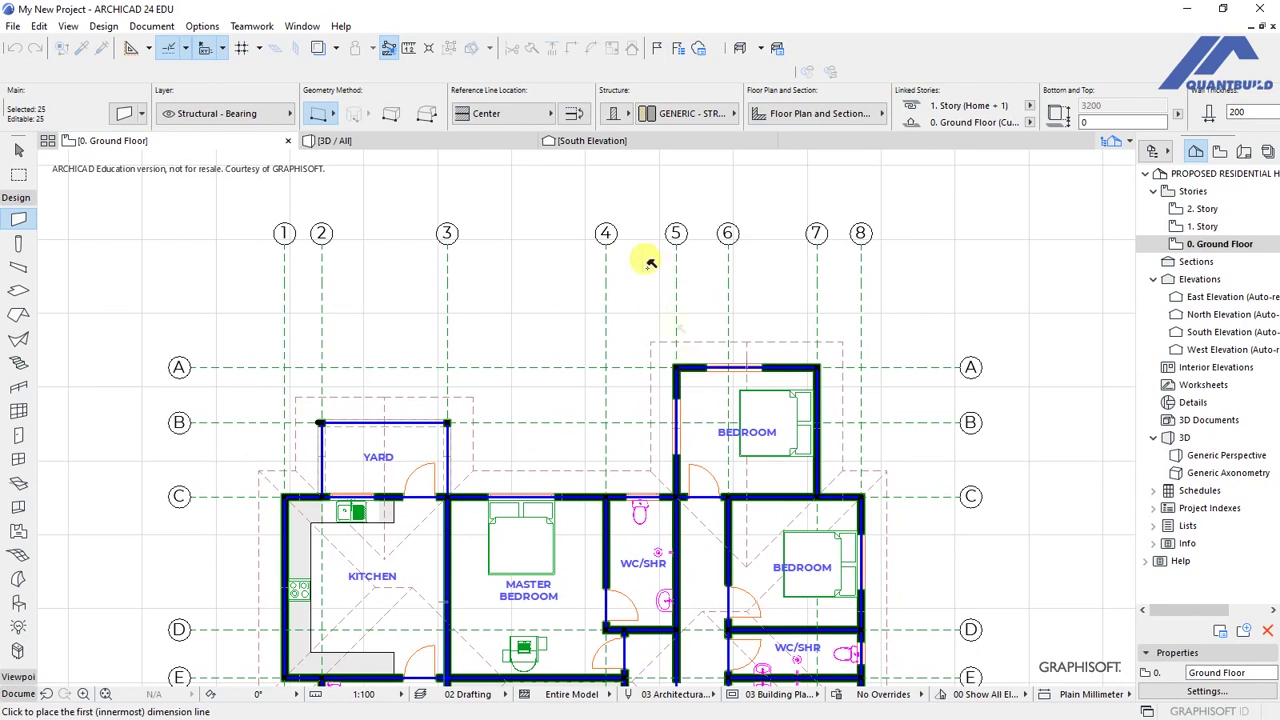
{"action": "scroll", "coordinate": [640, 255], "scroll_direction": "down", "scroll_amount": 2}
{"action": "scroll", "coordinate": [586, 245], "scroll_direction": "down", "scroll_amount": 2}
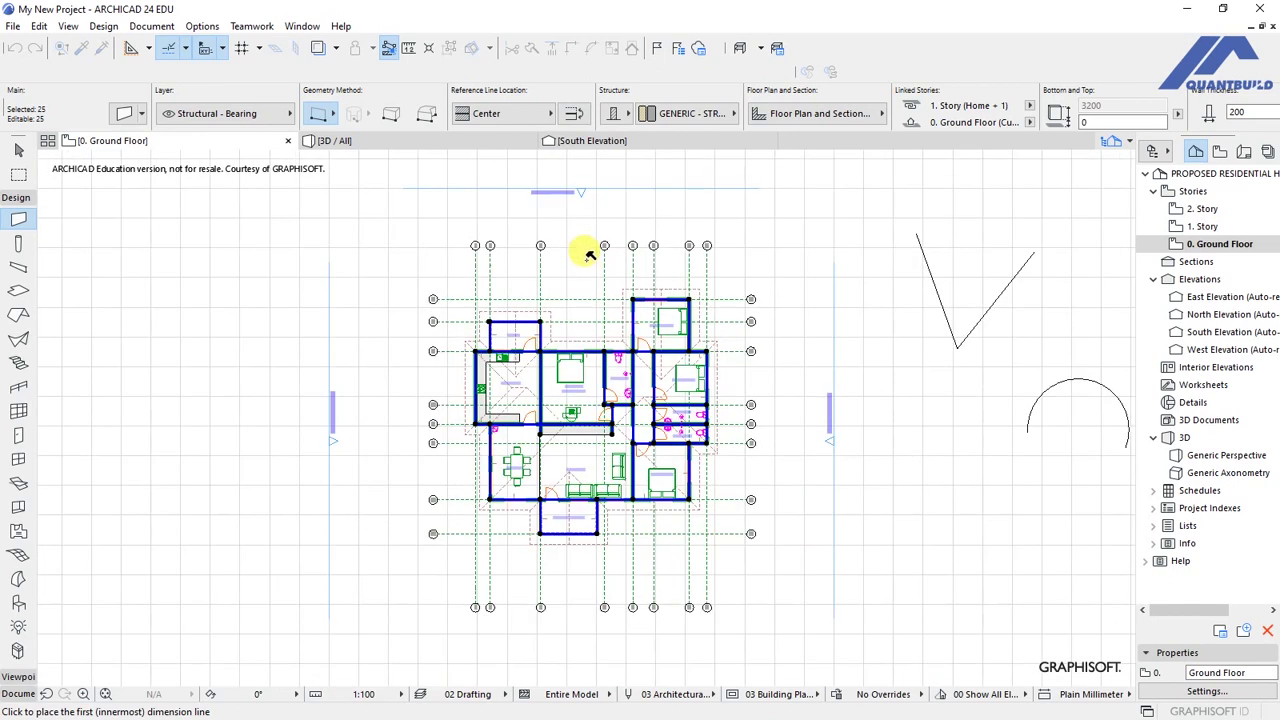
{"action": "scroll", "coordinate": [592, 280], "scroll_direction": "up", "scroll_amount": 2}
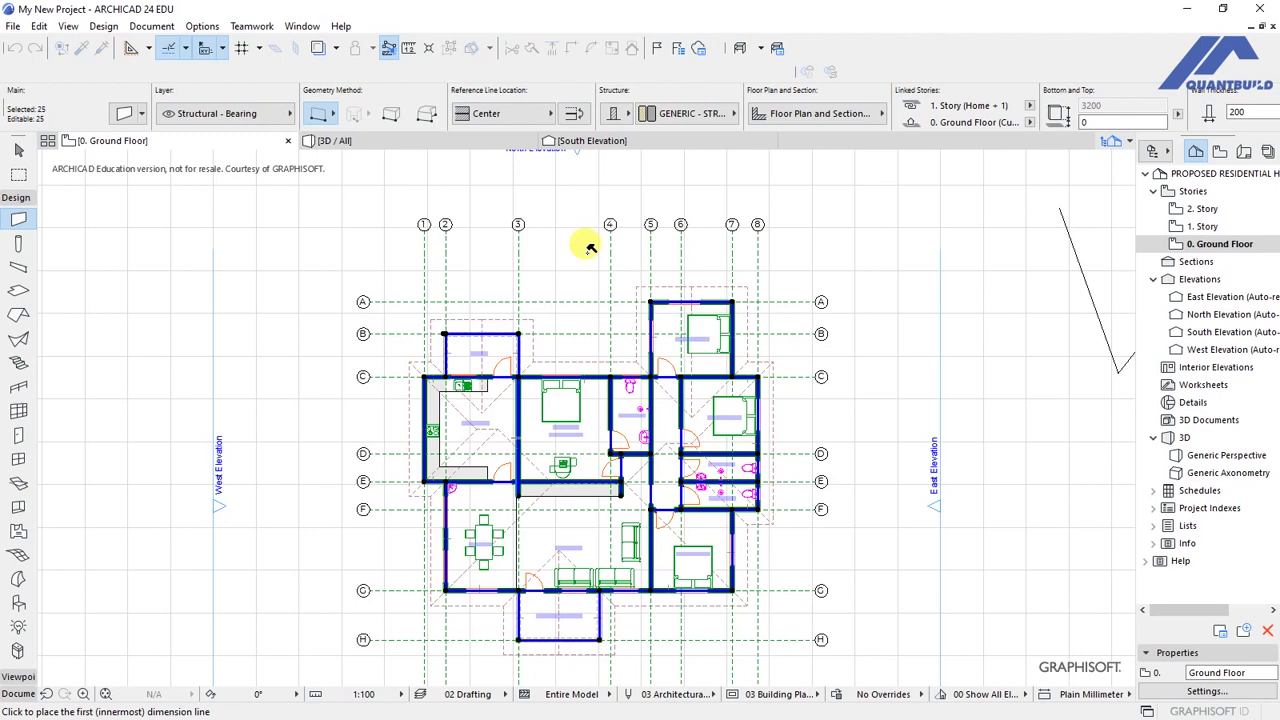
{"action": "left_click", "coordinate": [668, 262]}
Examine the four dimension chains on every side of the ground floor plan, including wall faces, openings and overall lengths
{"action": "scroll", "coordinate": [574, 649], "scroll_direction": "up", "scroll_amount": 6}
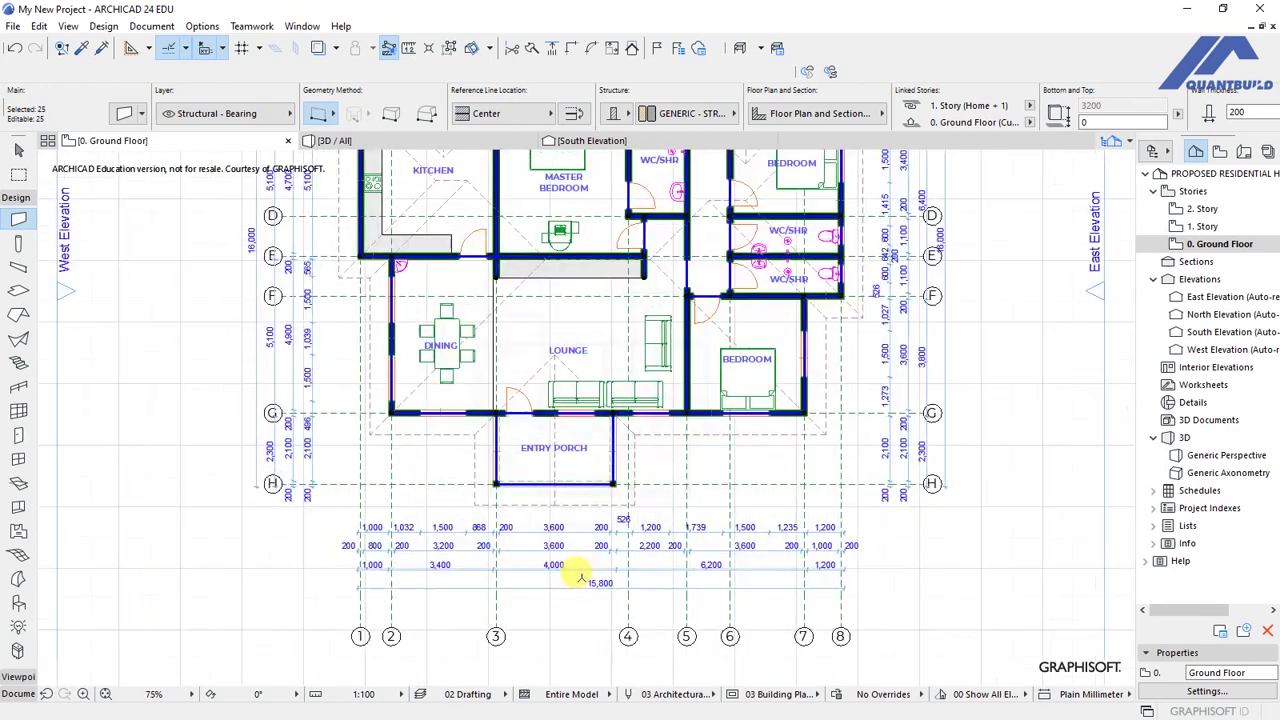
{"action": "scroll", "coordinate": [567, 567], "scroll_direction": "down", "scroll_amount": 4}
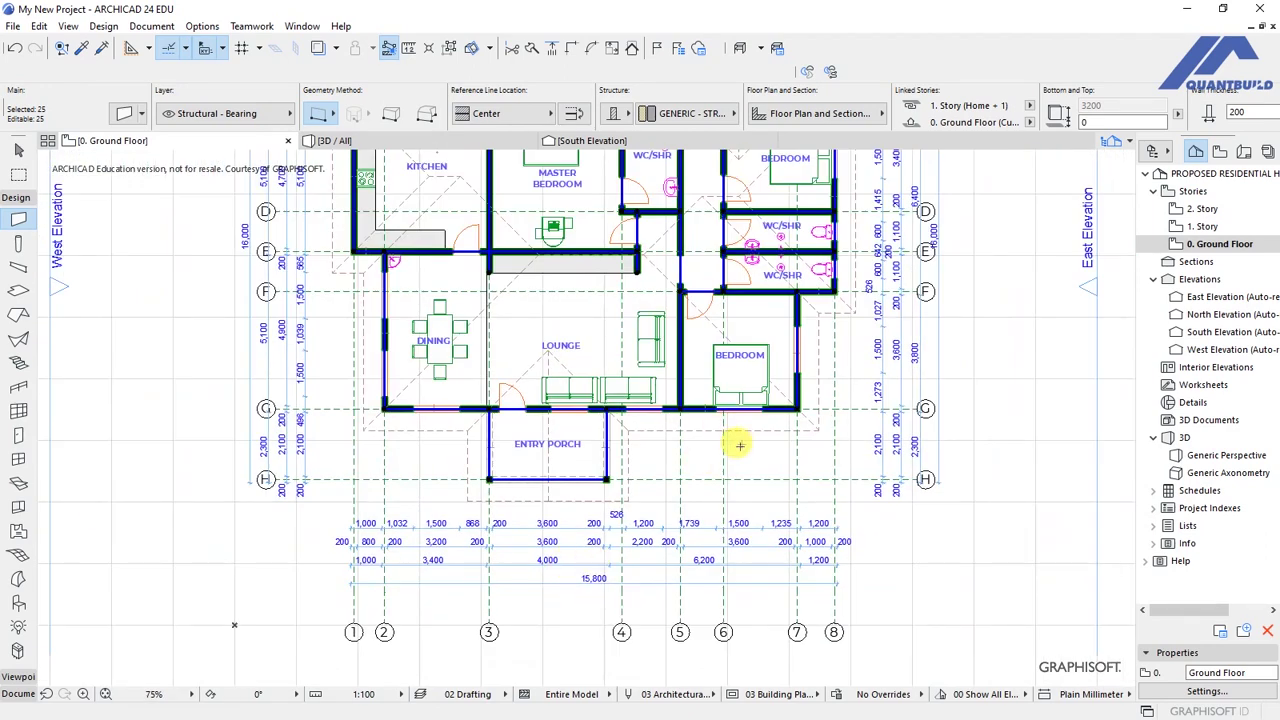
{"action": "middle_click_drag", "start_coordinate": [741, 443], "coordinate": [659, 603]}
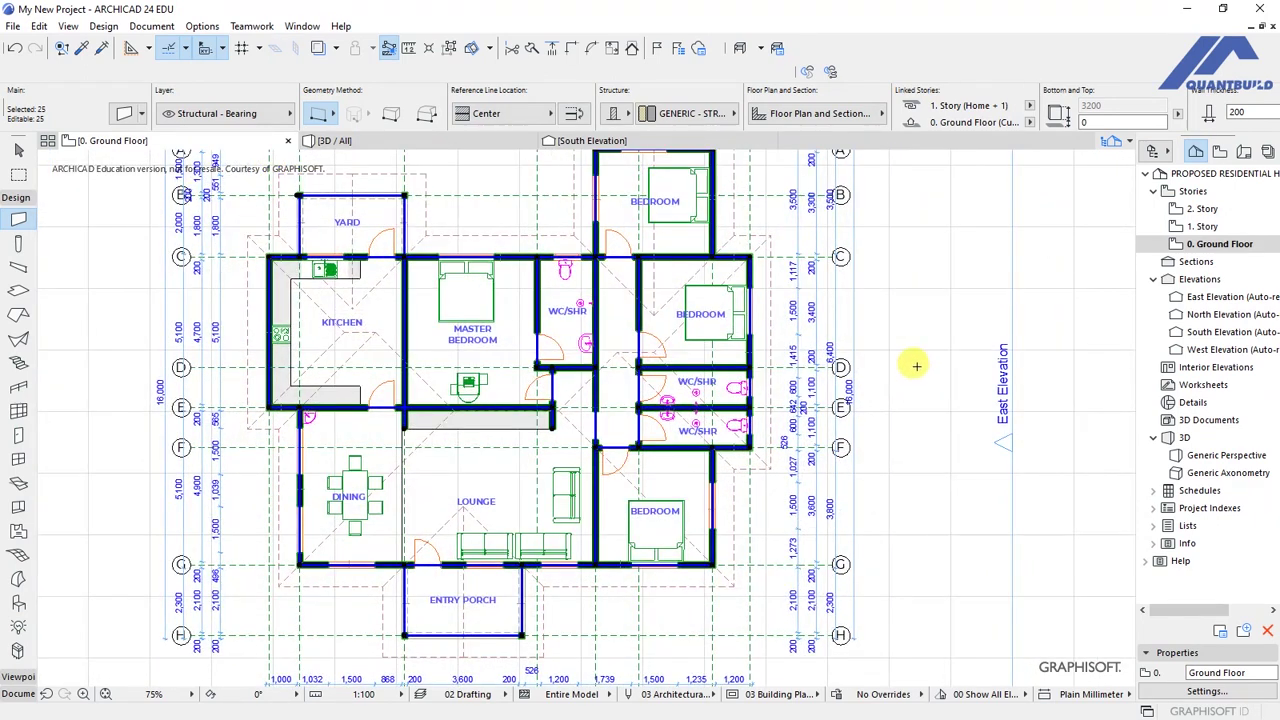
{"action": "middle_click_drag", "start_coordinate": [866, 263], "coordinate": [946, 449]}
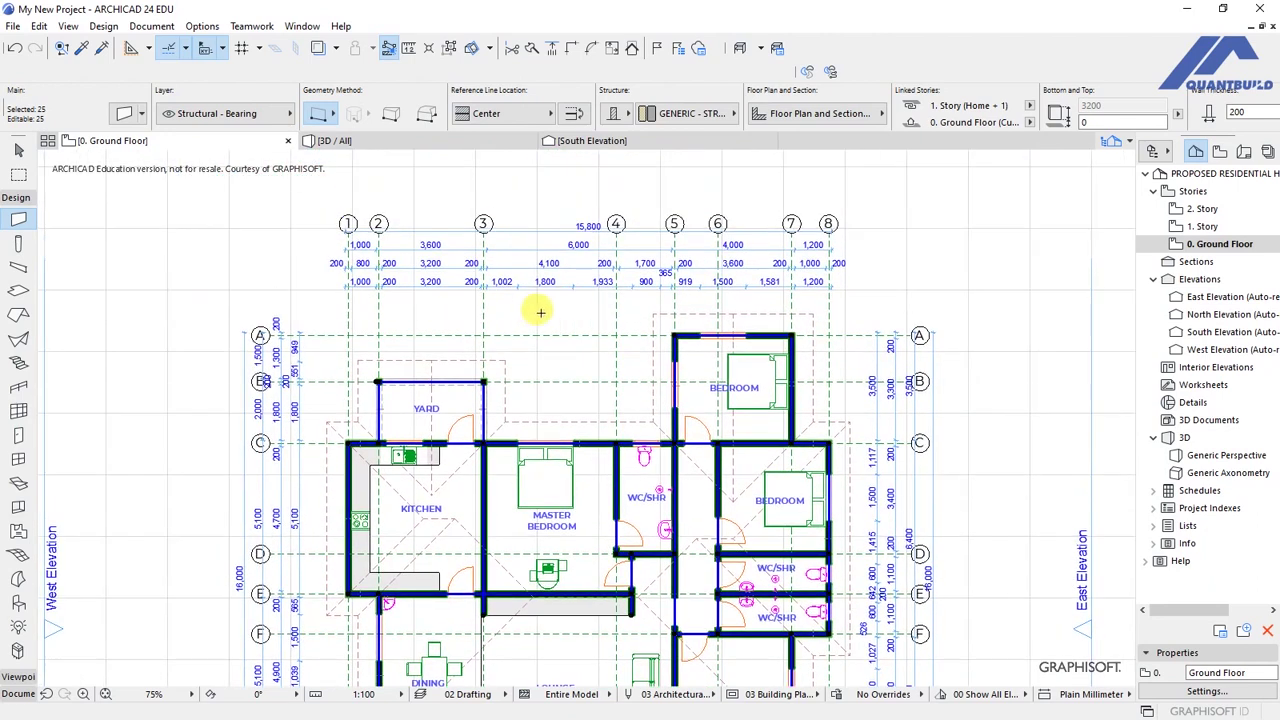
{"action": "middle_click_drag", "start_coordinate": [554, 313], "coordinate": [672, 212]}
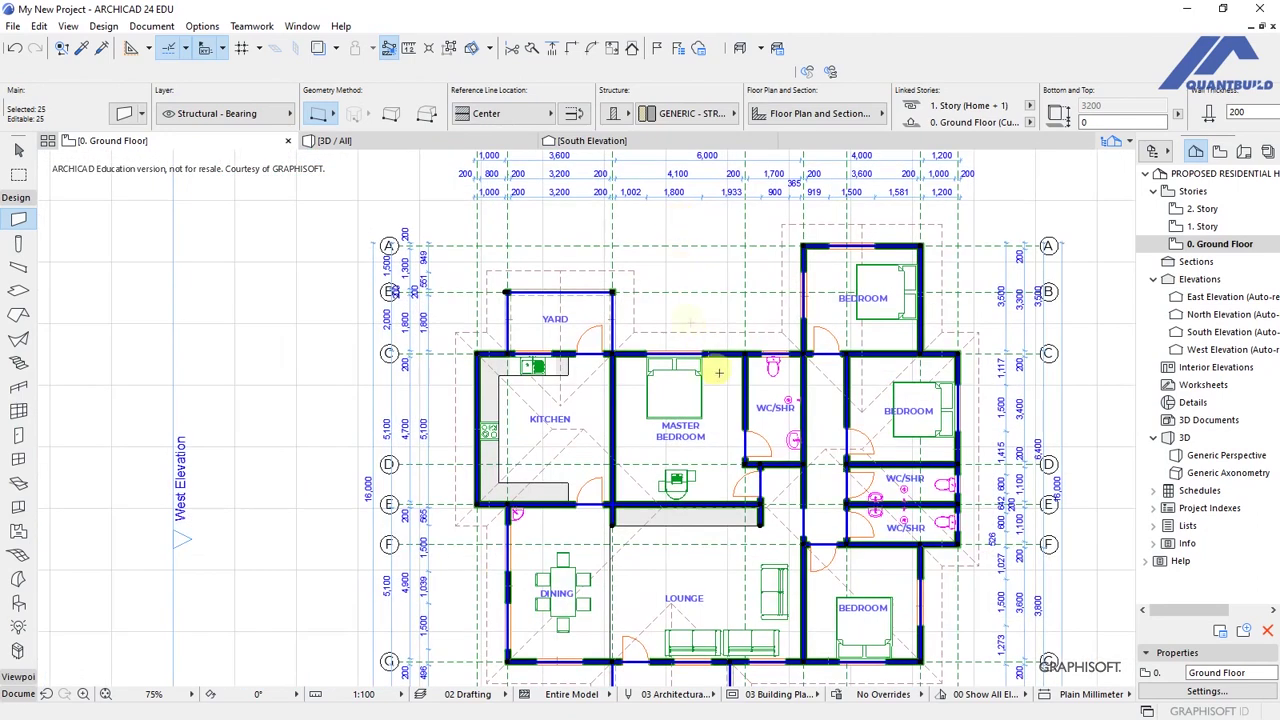
{"action": "middle_click_drag", "start_coordinate": [677, 323], "coordinate": [610, 265]}
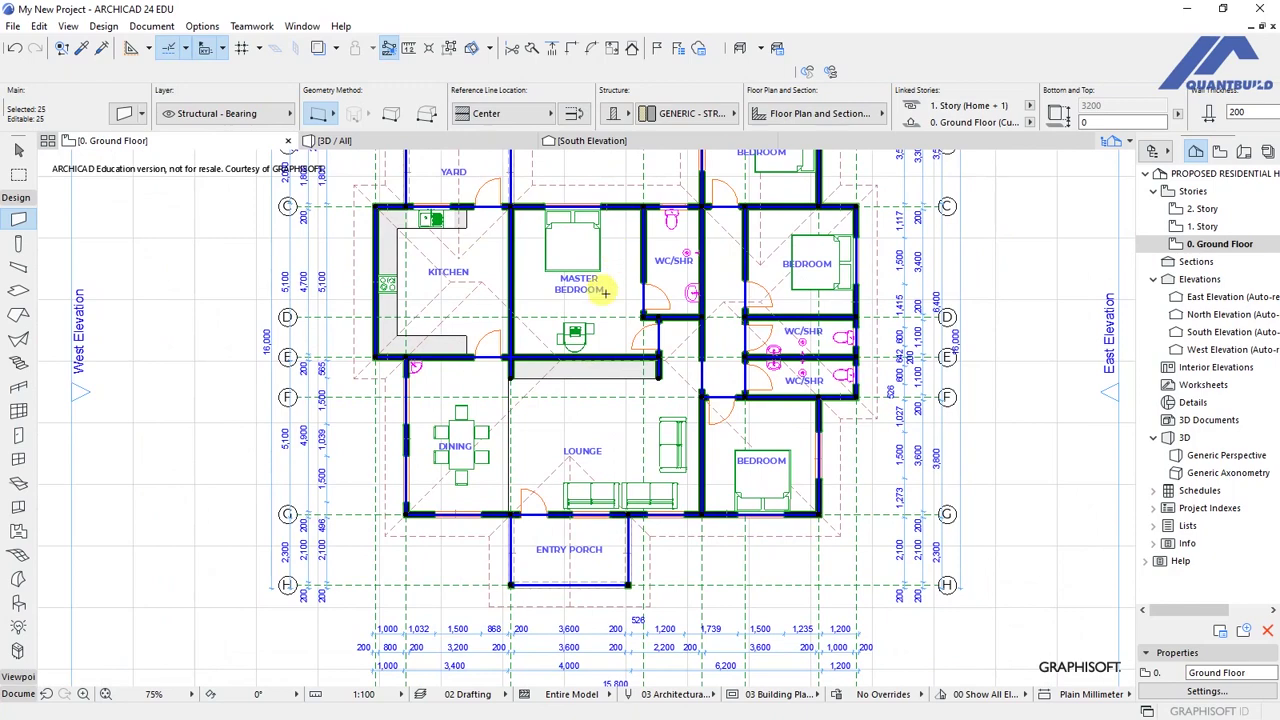
{"action": "scroll", "coordinate": [566, 431], "scroll_direction": "up", "scroll_amount": 1}
{"action": "scroll", "coordinate": [566, 431], "scroll_direction": "up", "scroll_amount": 1}
{"action": "middle_click_drag", "start_coordinate": [520, 586], "coordinate": [566, 451]}
{"action": "scroll", "coordinate": [566, 451], "scroll_direction": "down", "scroll_amount": 3}
{"action": "scroll", "coordinate": [683, 540], "scroll_direction": "up", "scroll_amount": 1}
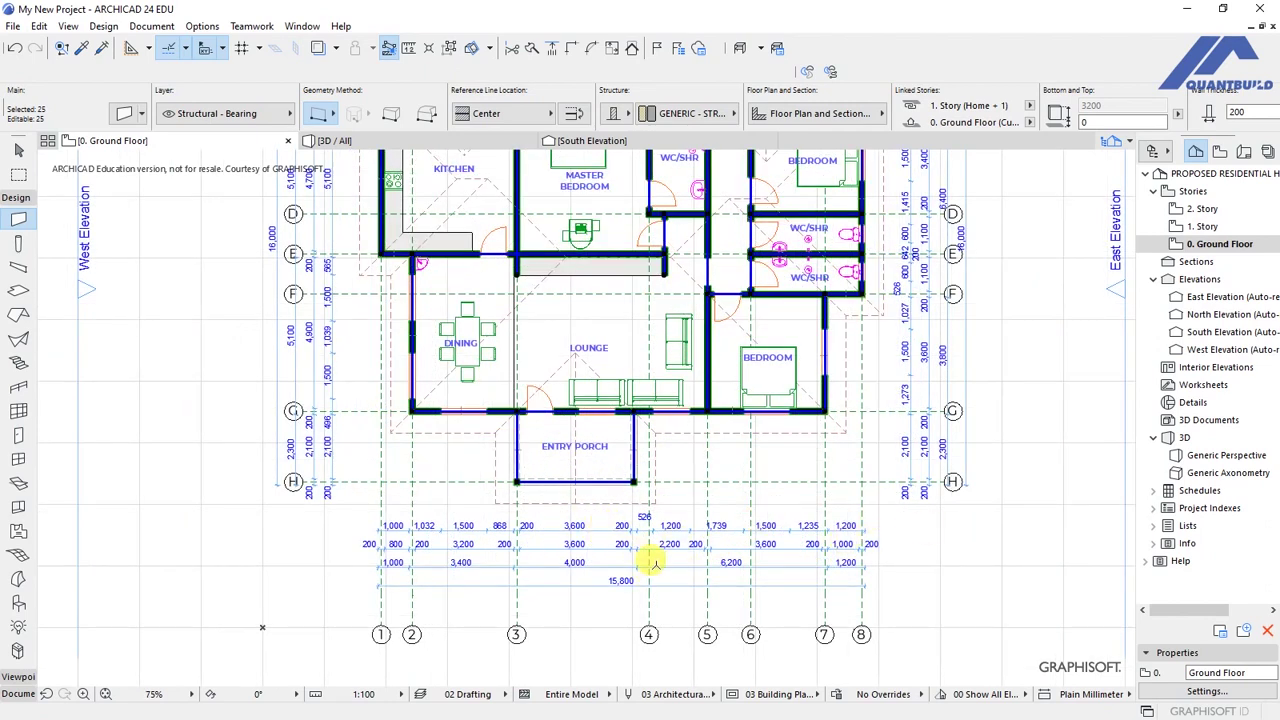
{"action": "scroll", "coordinate": [645, 585], "scroll_direction": "up", "scroll_amount": 2}
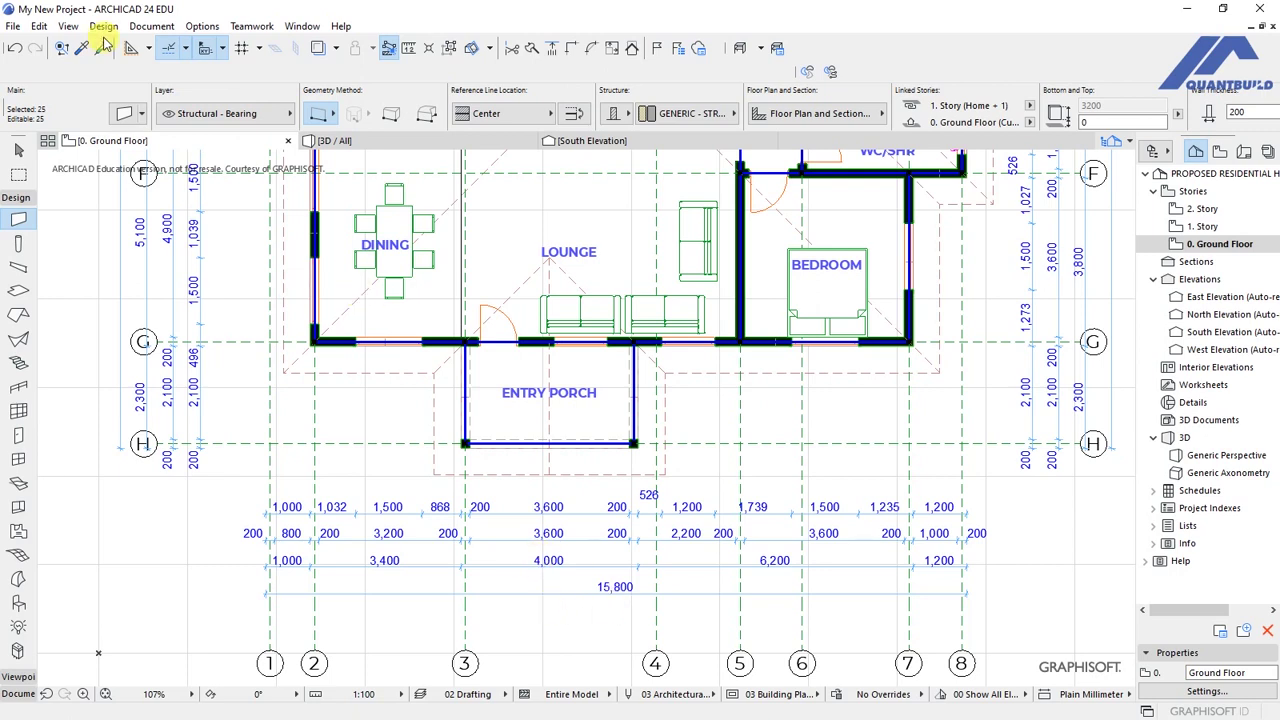
Activate the Dimension tool from the documenting tools
{"action": "left_click", "coordinate": [152, 26]}
{"action": "mouse_move", "coordinate": [185, 50]}
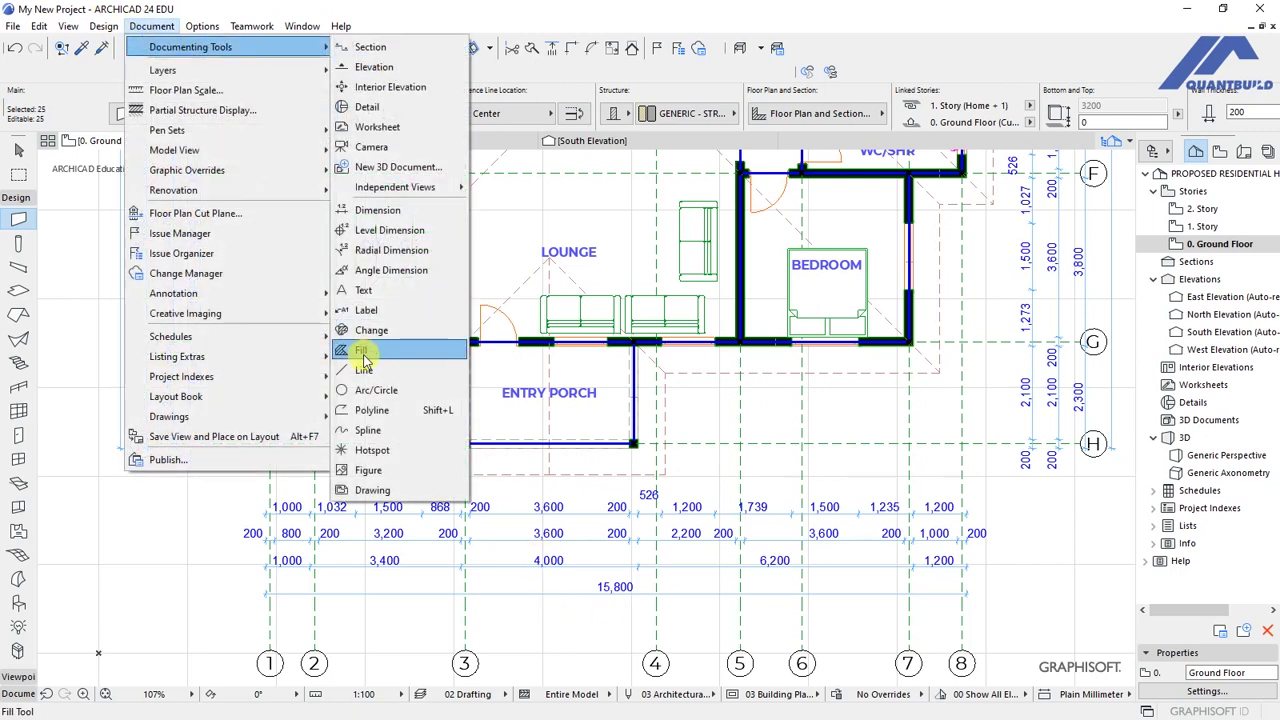
{"action": "left_click", "coordinate": [377, 210]}
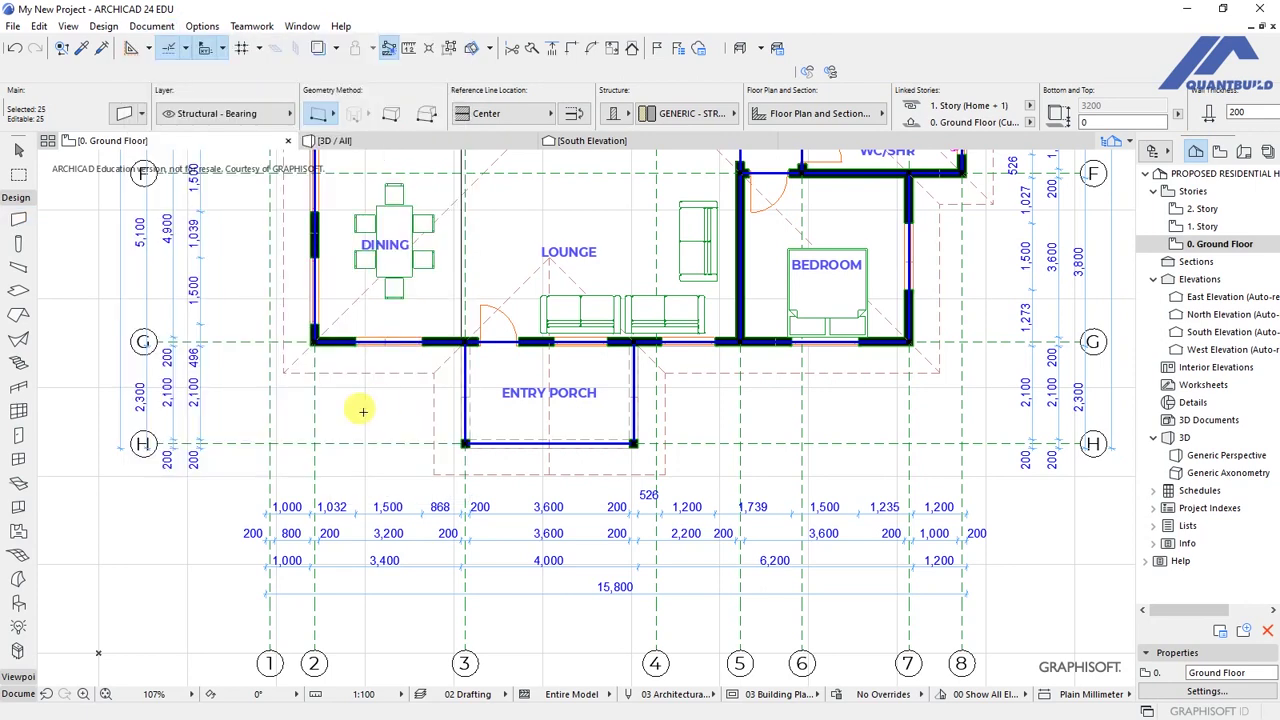
{"action": "key", "text": "ctrl+a"}
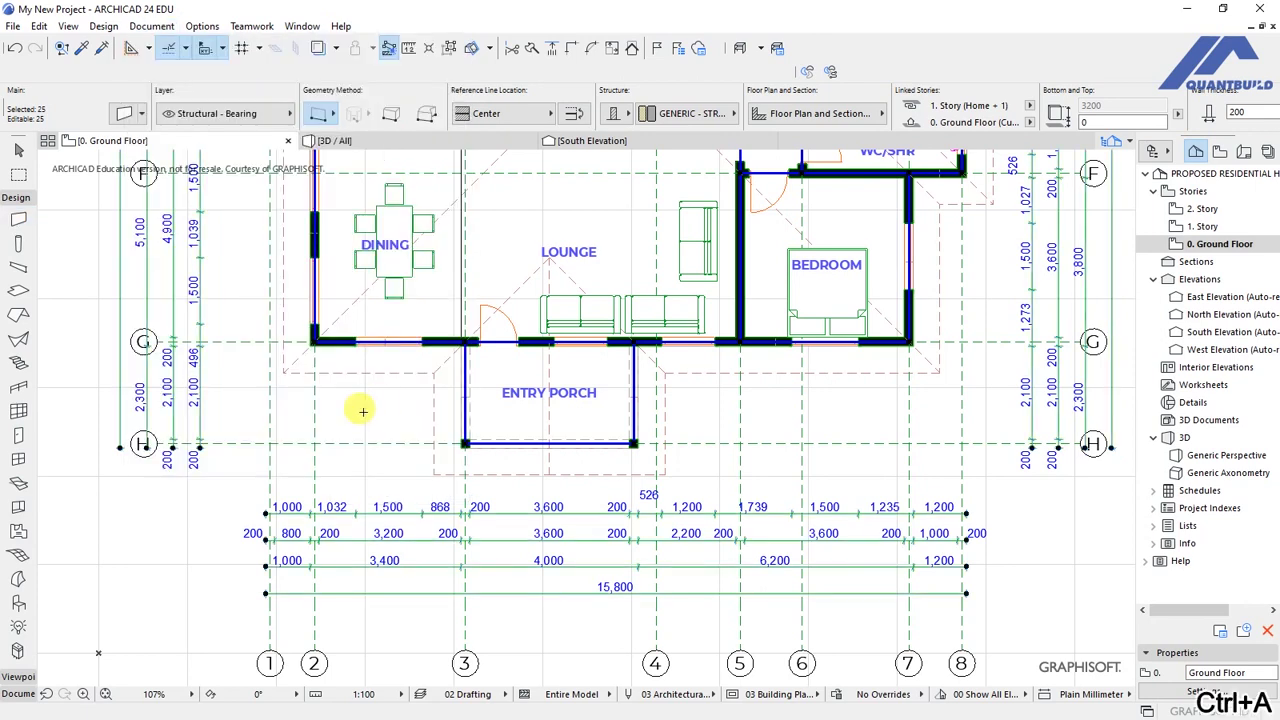
{"action": "scroll", "coordinate": [571, 594], "scroll_direction": "down", "scroll_amount": 3}
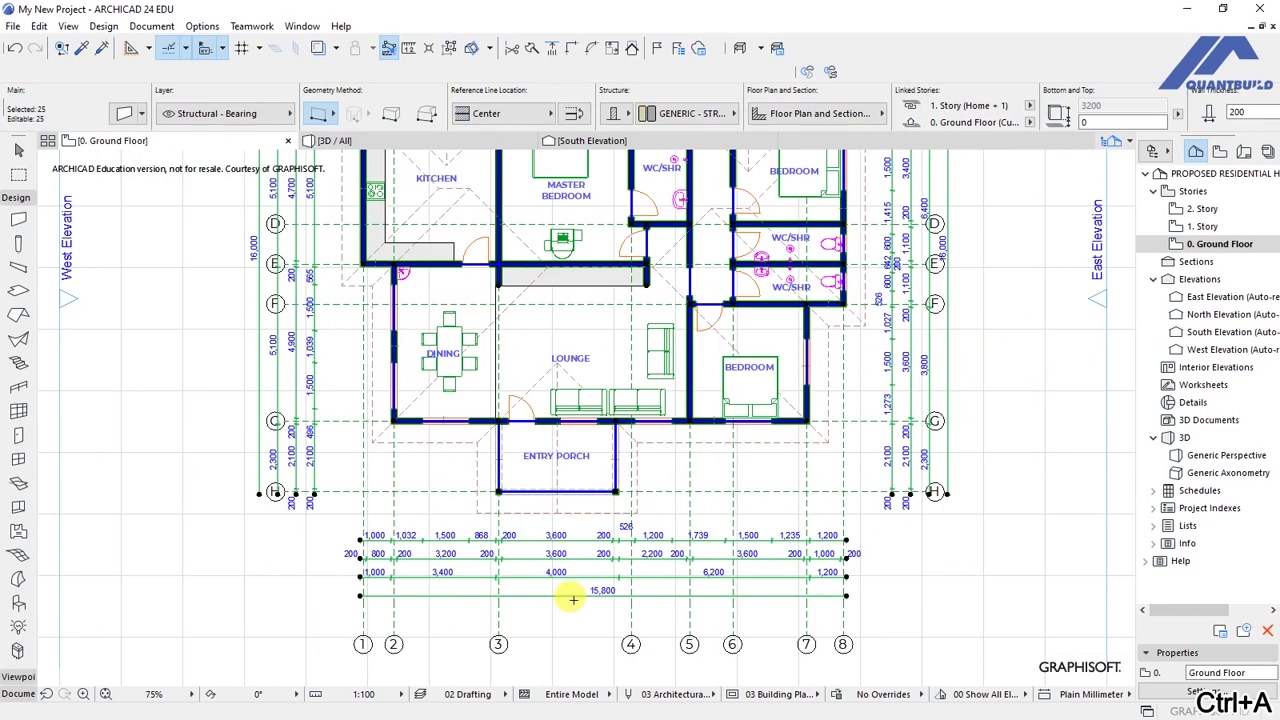
{"action": "scroll", "coordinate": [588, 592], "scroll_direction": "up", "scroll_amount": 2}
{"action": "left_click", "coordinate": [124, 113]}
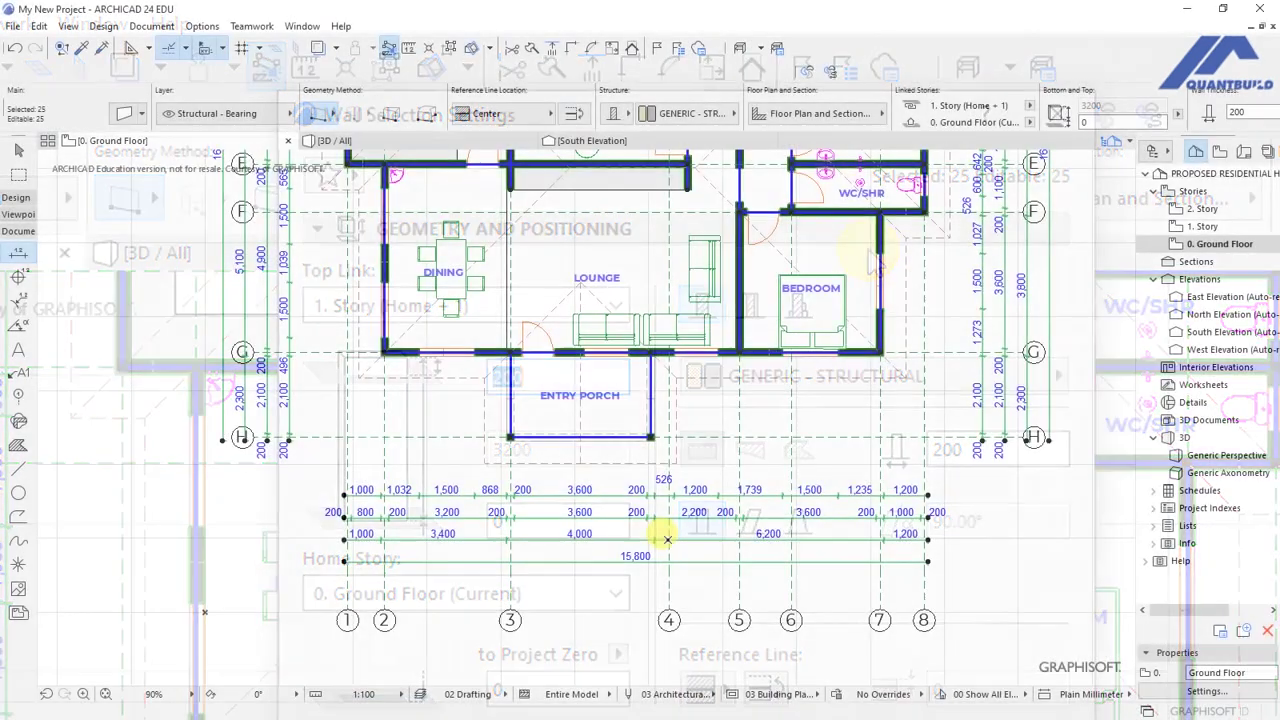
{"action": "key", "text": "Escape"}
{"action": "scroll", "coordinate": [574, 600], "scroll_direction": "down", "scroll_amount": 4}
{"action": "scroll", "coordinate": [571, 490], "scroll_direction": "up", "scroll_amount": 4}
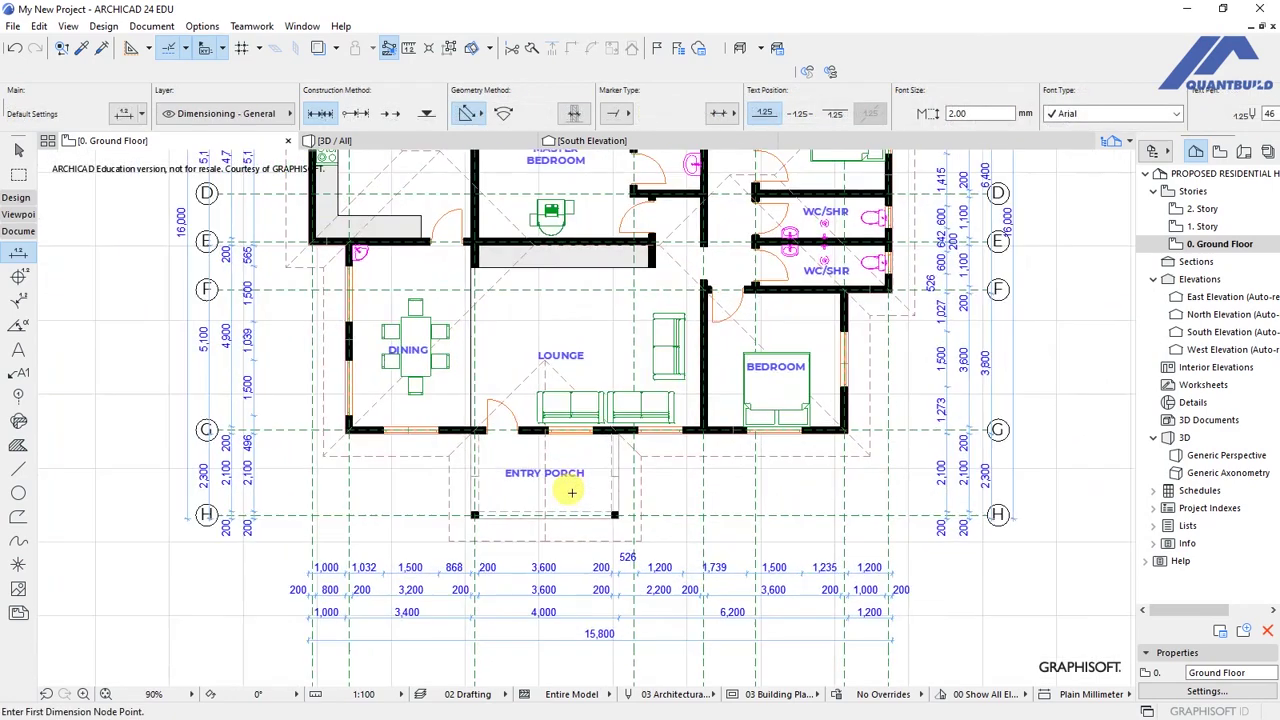
{"action": "scroll", "coordinate": [566, 490], "scroll_direction": "down", "scroll_amount": 4}
{"action": "scroll", "coordinate": [566, 530], "scroll_direction": "up", "scroll_amount": 2}
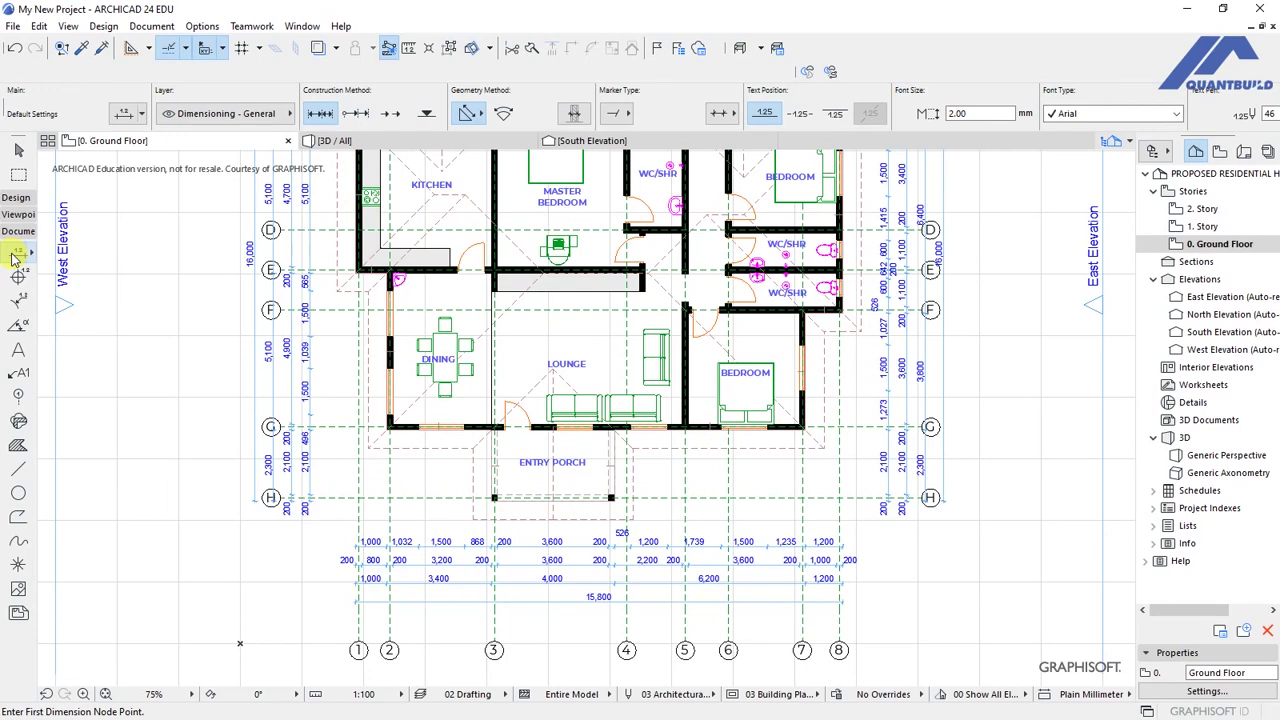
Select all dimensions on the ground floor plan and open the Dimension Type section of their selection settings
{"action": "key", "text": "ctrl+a"}
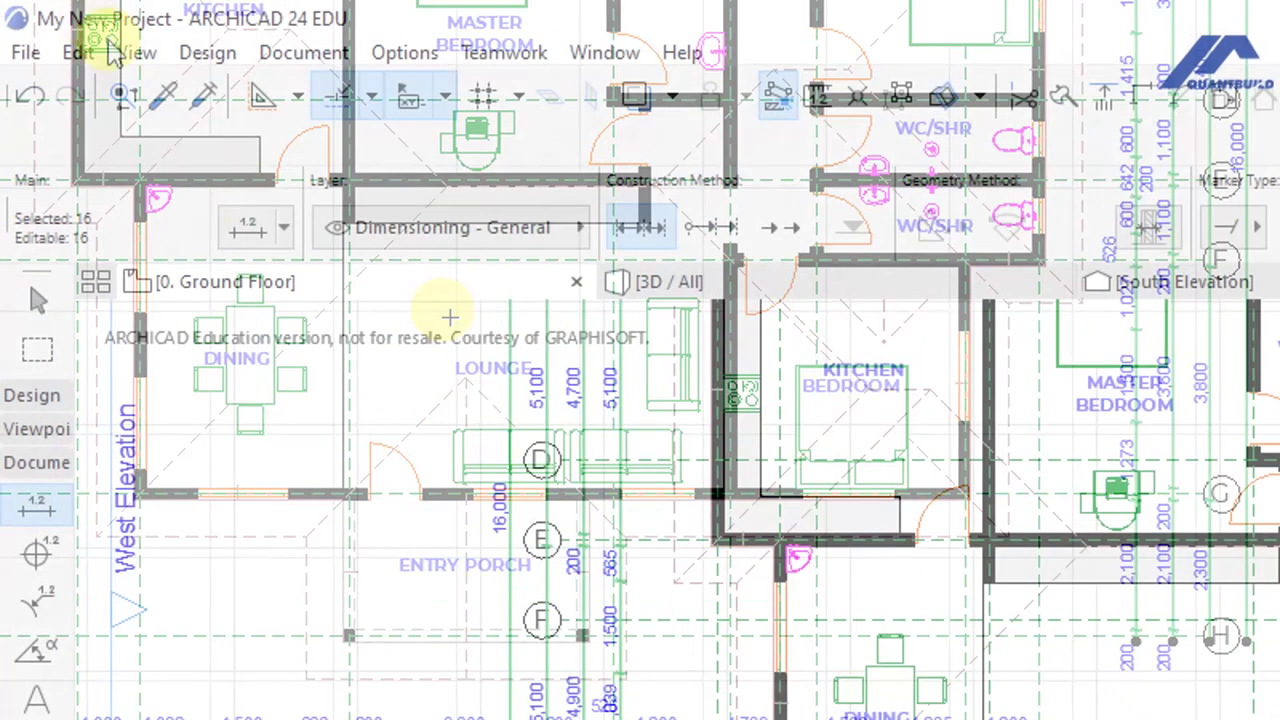
{"action": "left_click", "coordinate": [248, 229]}
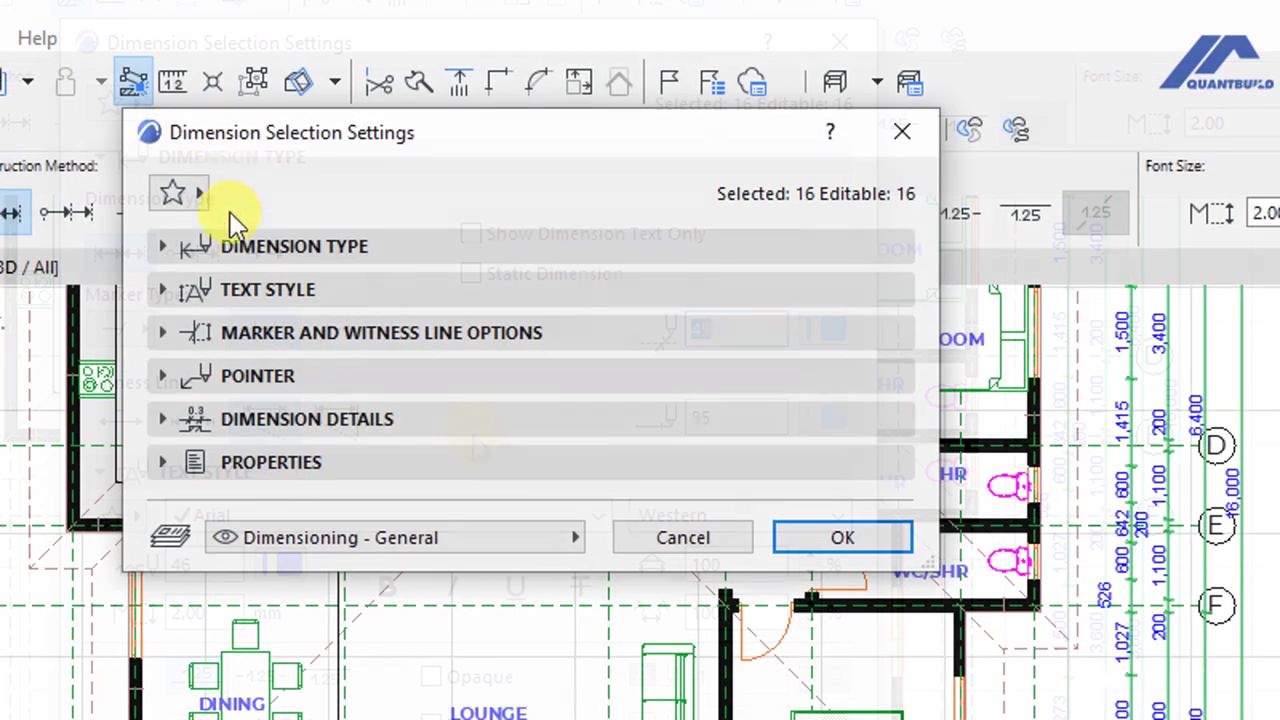
{"action": "left_click", "coordinate": [313, 247]}
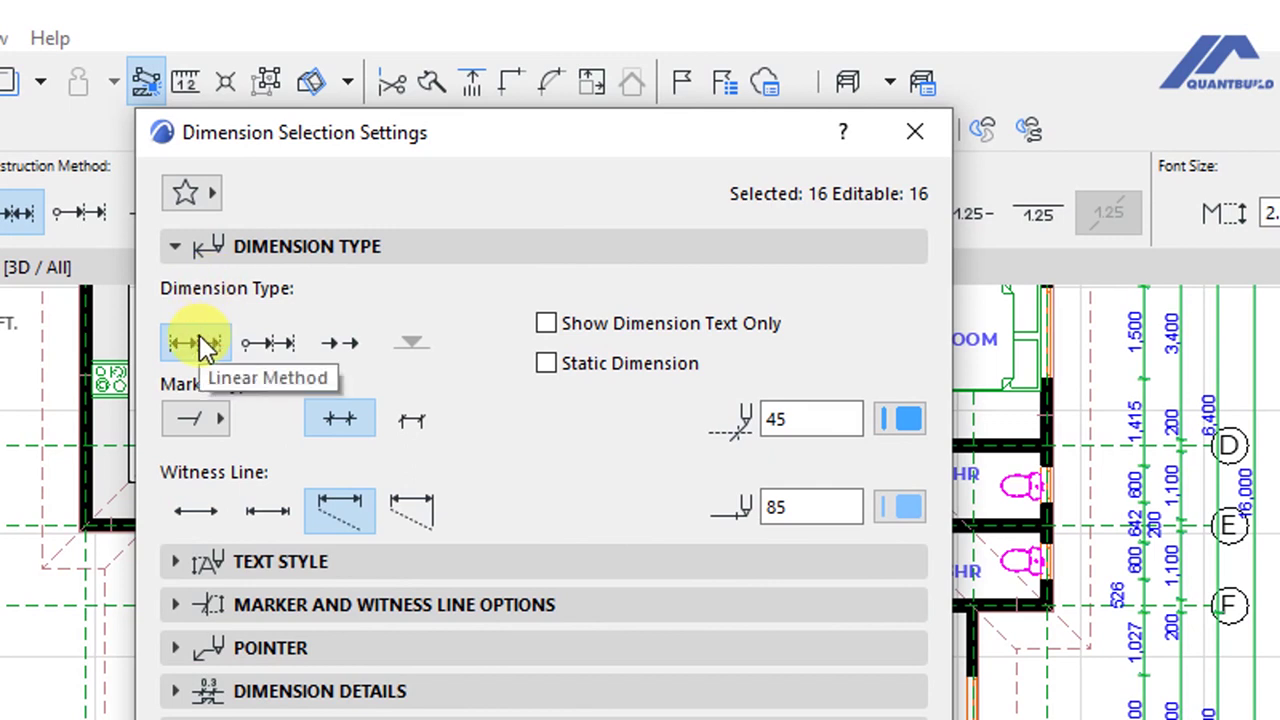
Set the marker type to the filled dot and the witness lines to Custom Height
{"action": "left_click", "coordinate": [218, 420]}
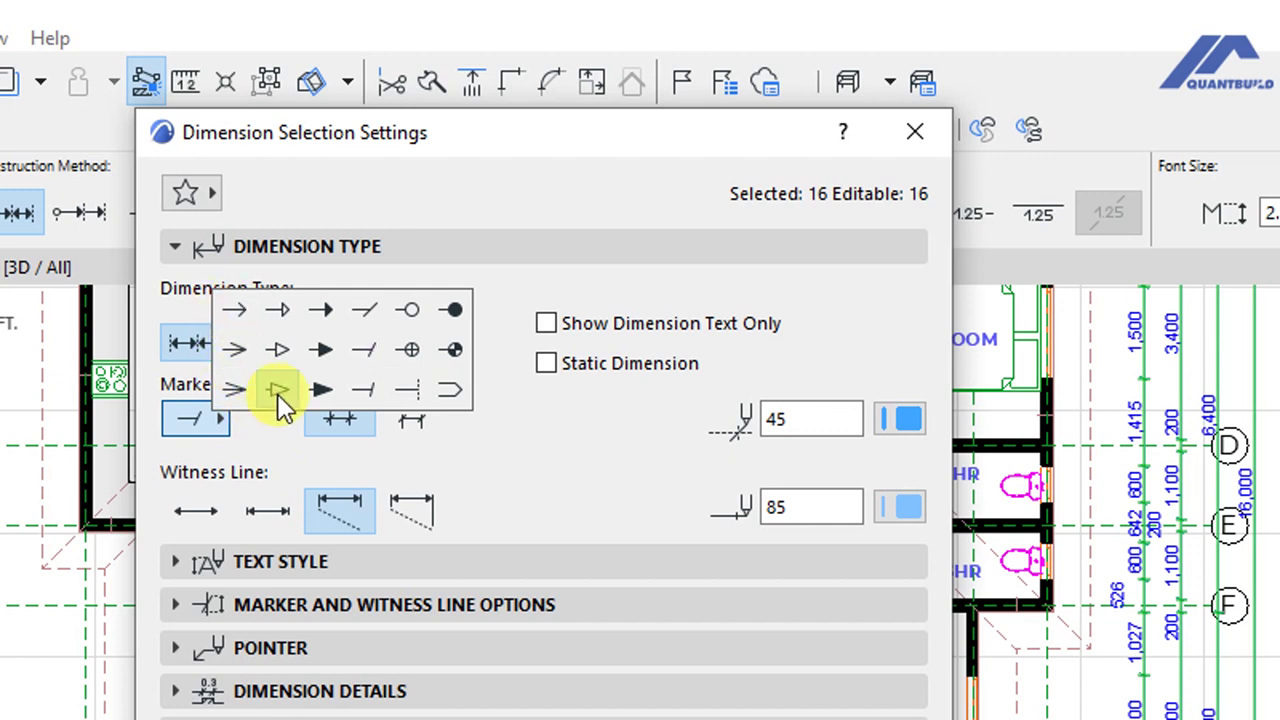
{"action": "left_click", "coordinate": [412, 350]}
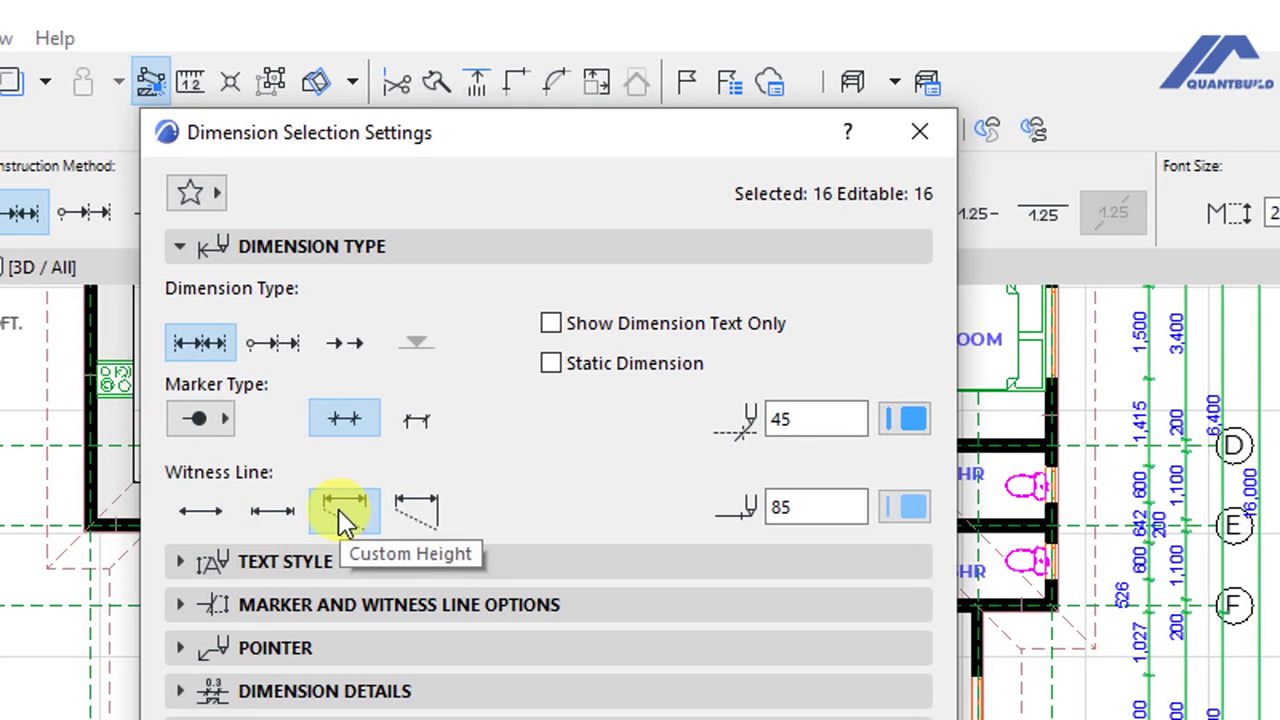
{"action": "left_click", "coordinate": [340, 510]}
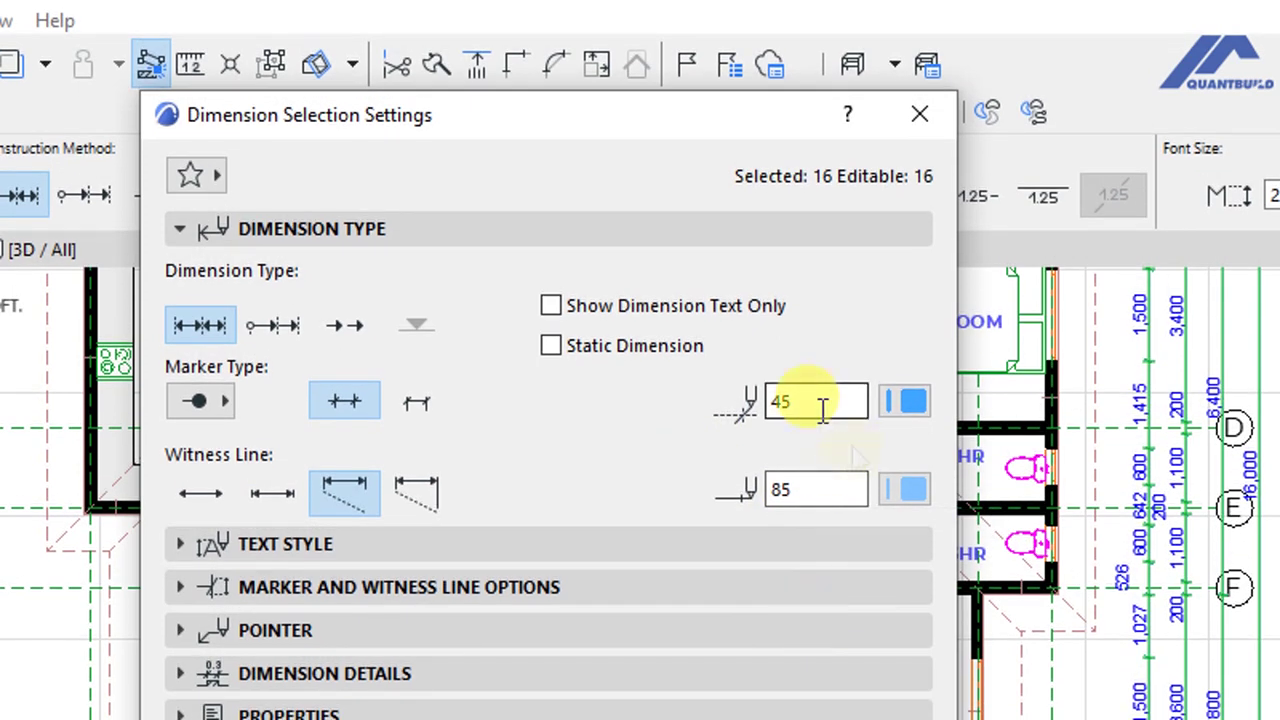
Set the dimension marker pen to dark red 48 and the dimension line pen to light red 88
{"action": "left_click", "coordinate": [908, 412]}
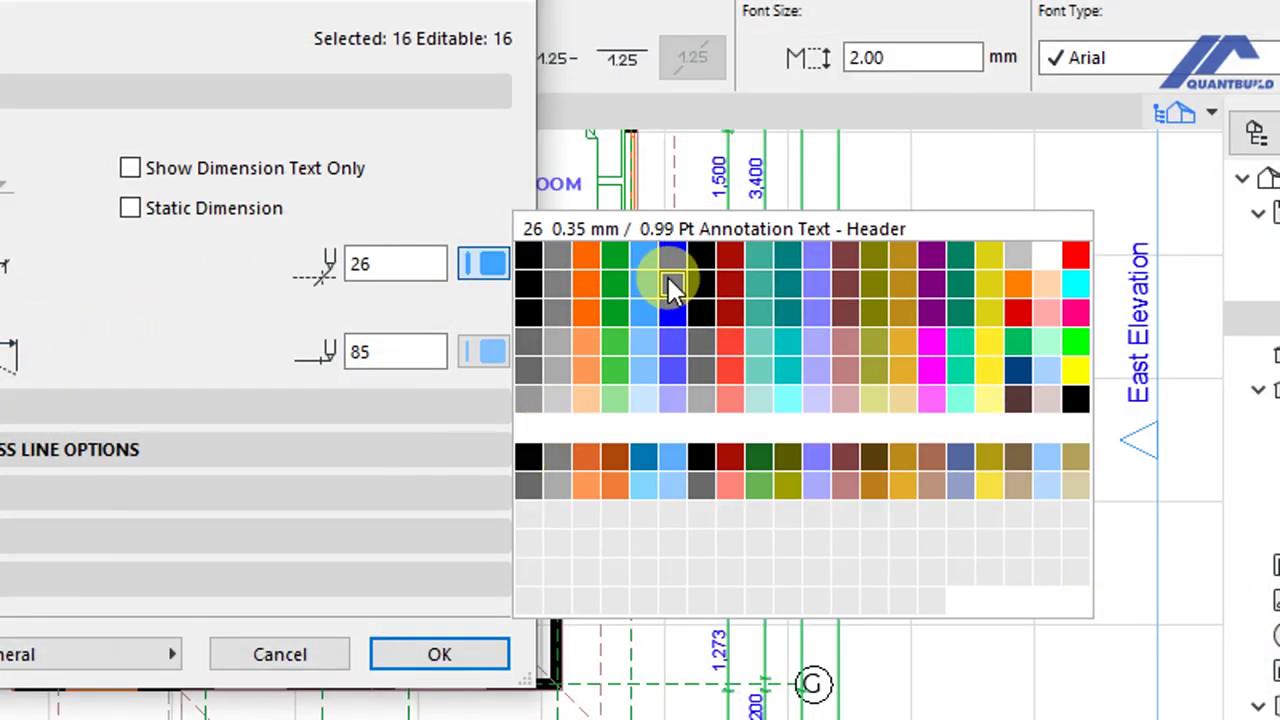
{"action": "left_click", "coordinate": [729, 318]}
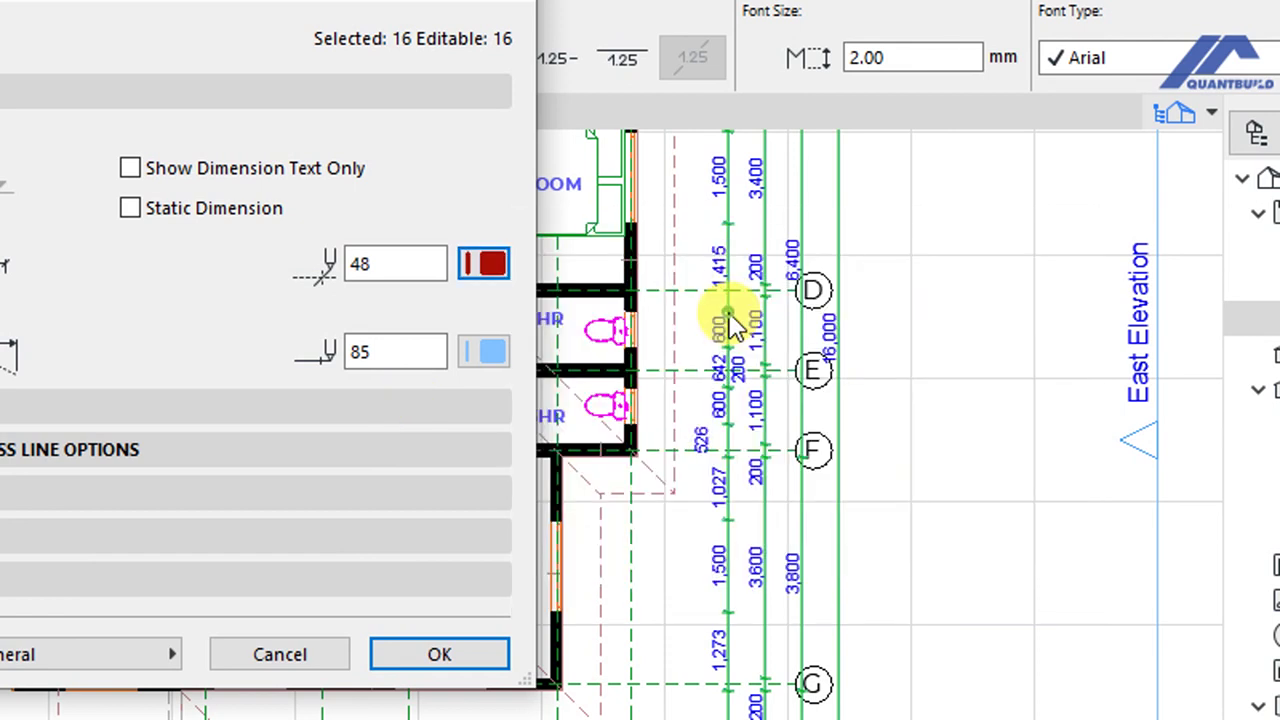
{"action": "left_click", "coordinate": [490, 354]}
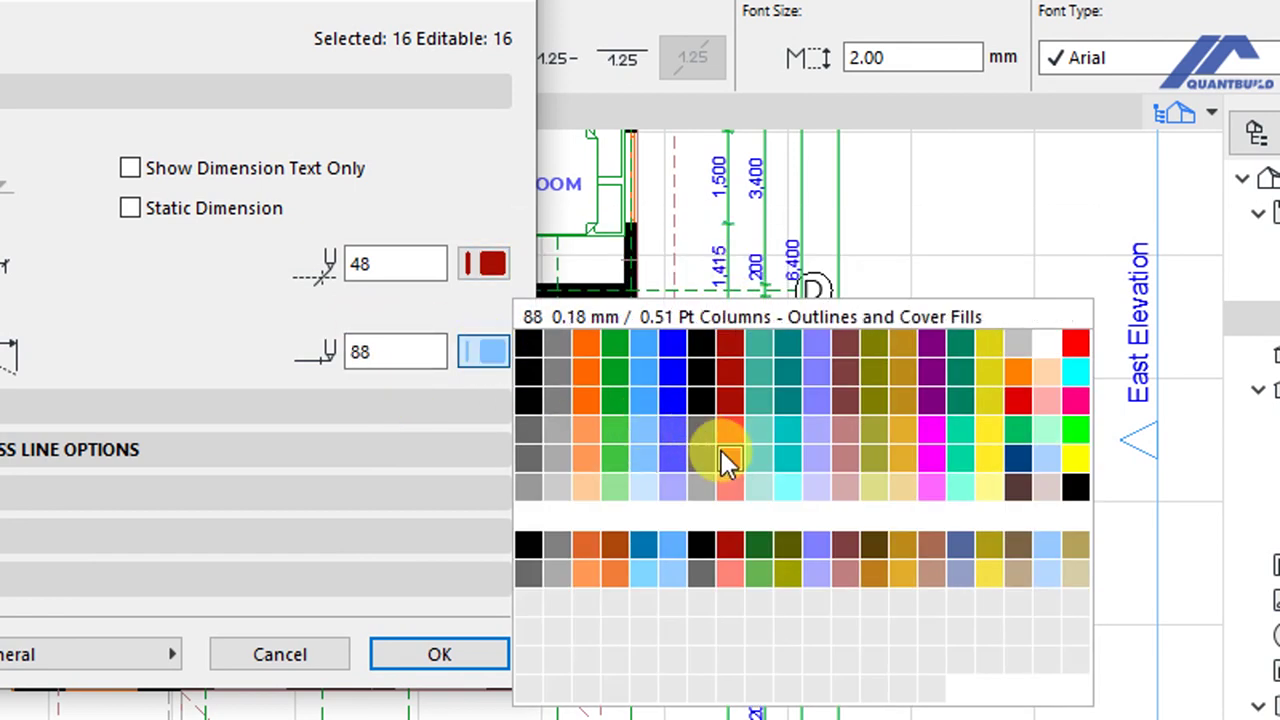
{"action": "left_click", "coordinate": [721, 450]}
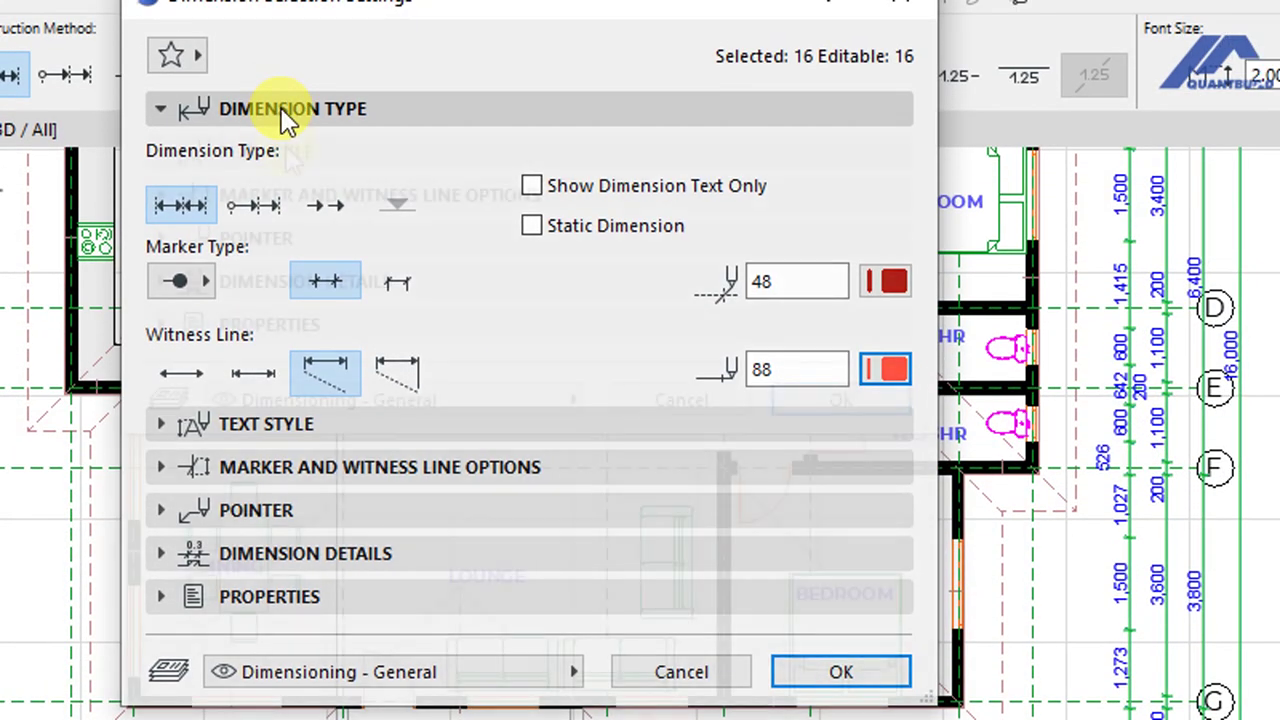
Set the dimension text font to Montserrat in the text style settings
{"action": "left_click", "coordinate": [285, 86]}
{"action": "left_click", "coordinate": [288, 134]}
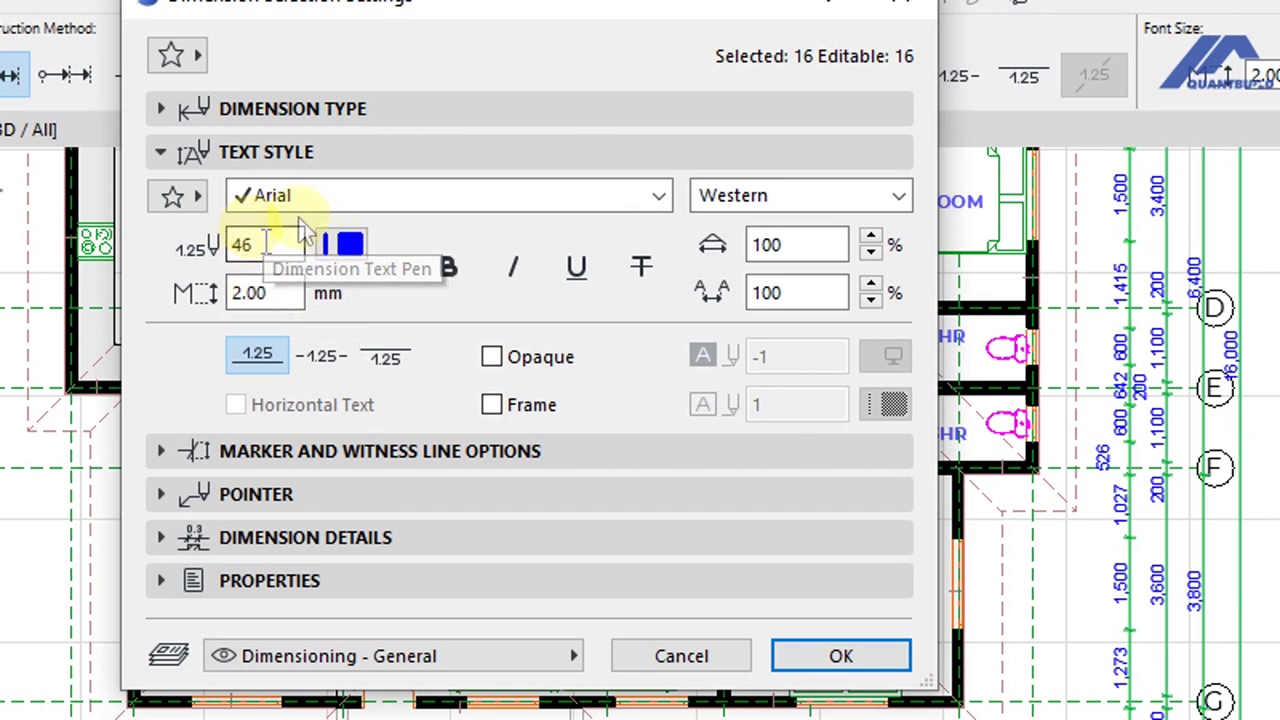
{"action": "left_click", "coordinate": [348, 196]}
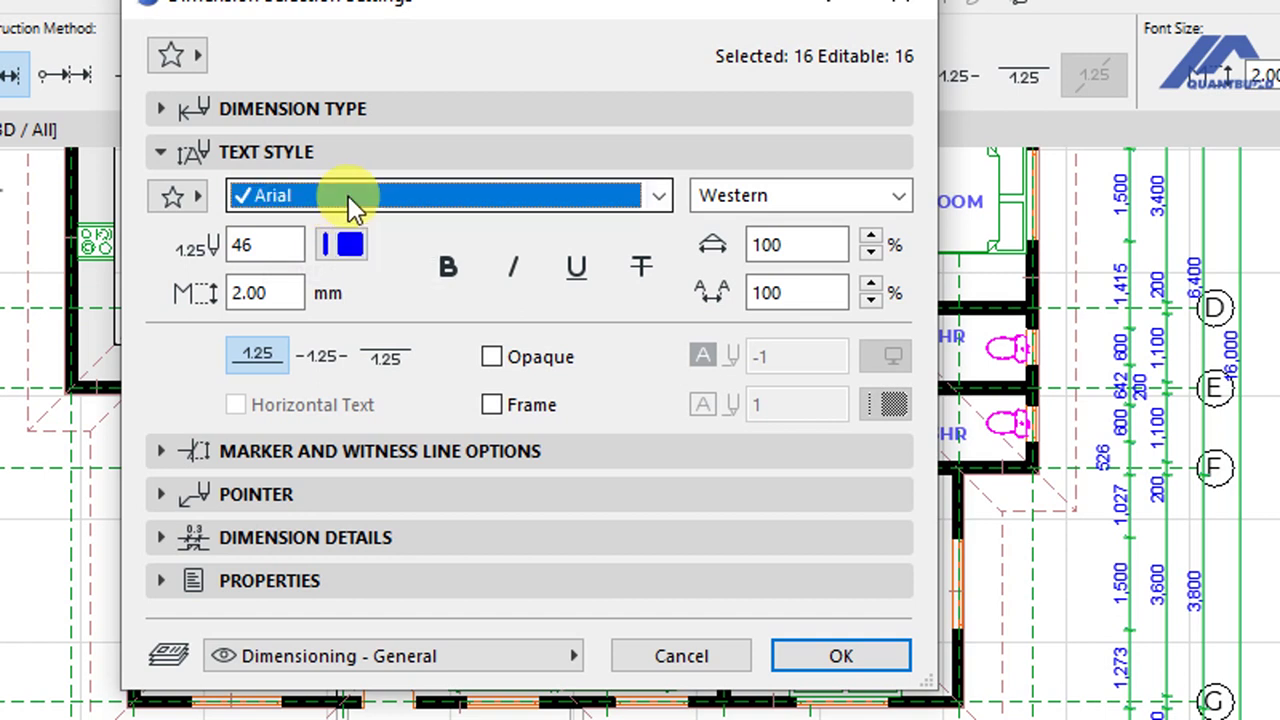
{"action": "key", "text": "m"}
{"action": "key", "text": "Down"}
{"action": "key", "text": "Down"}
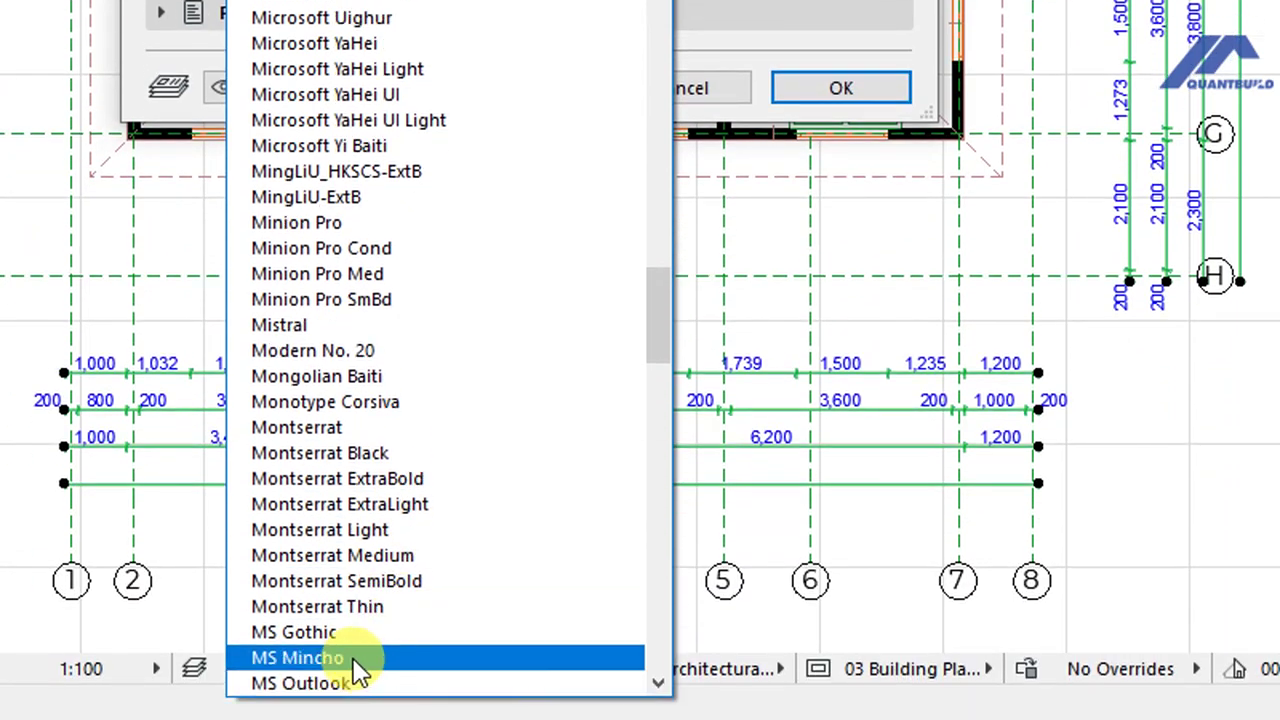
{"action": "left_click", "coordinate": [303, 434]}
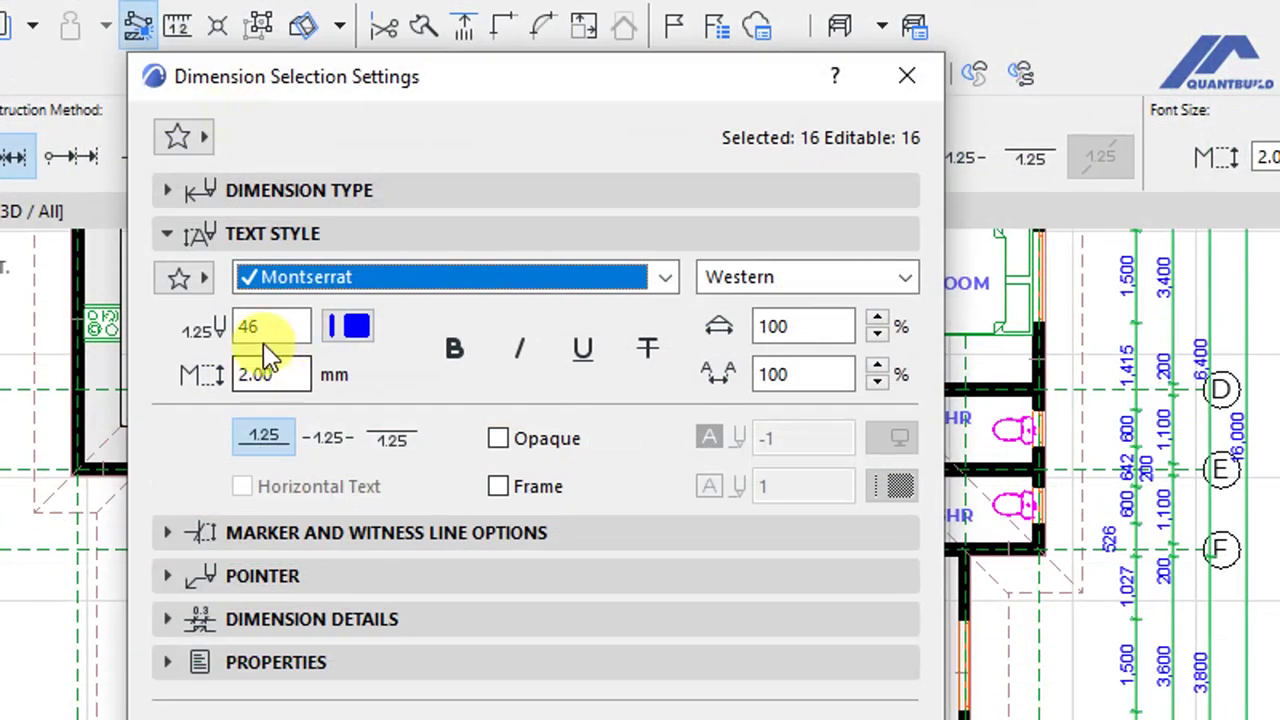
Set the dimension text pen to blue pen 6 in the text style settings
{"action": "left_click", "coordinate": [271, 327]}
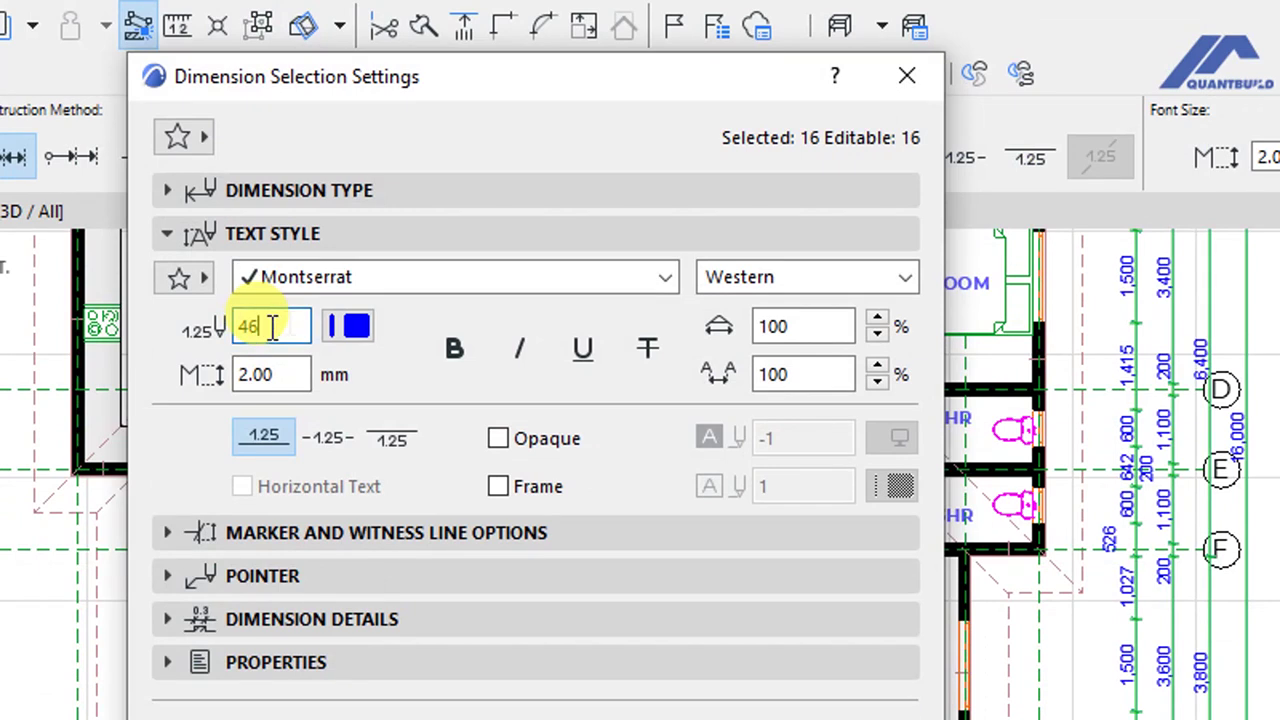
{"action": "left_click", "coordinate": [345, 330]}
{"action": "left_click", "coordinate": [537, 322]}
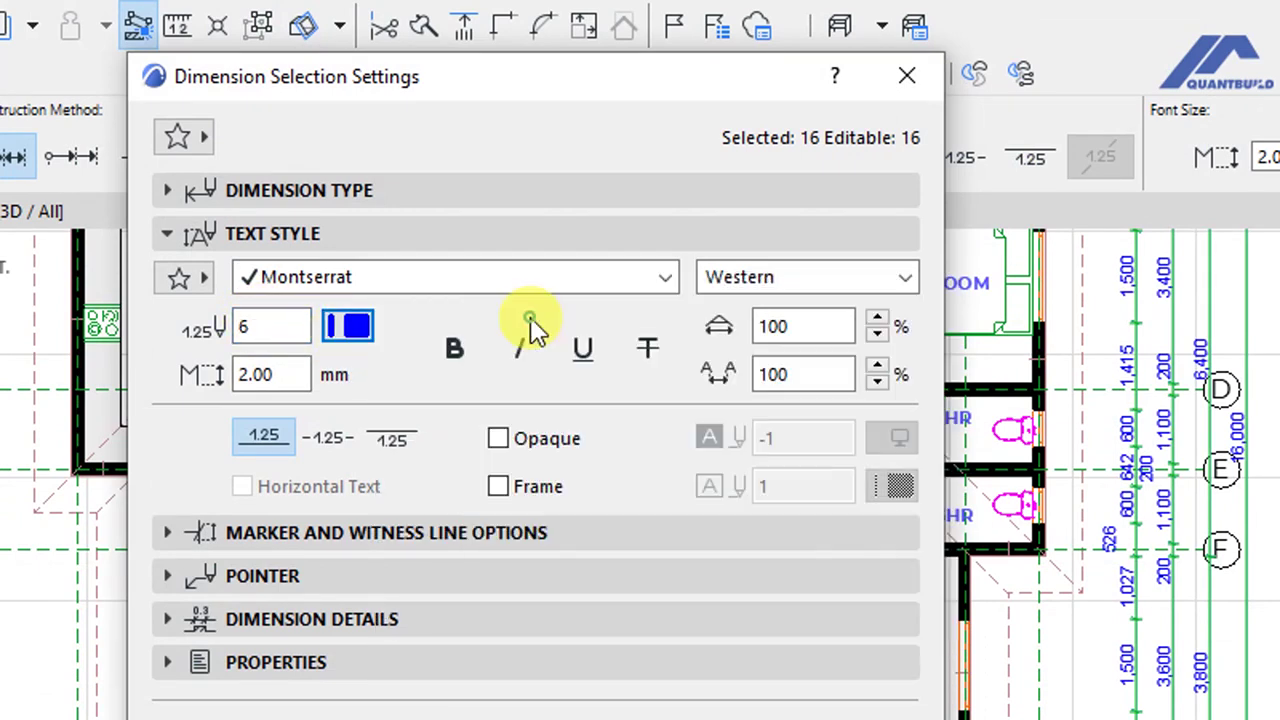
{"action": "double_click", "coordinate": [285, 373]}
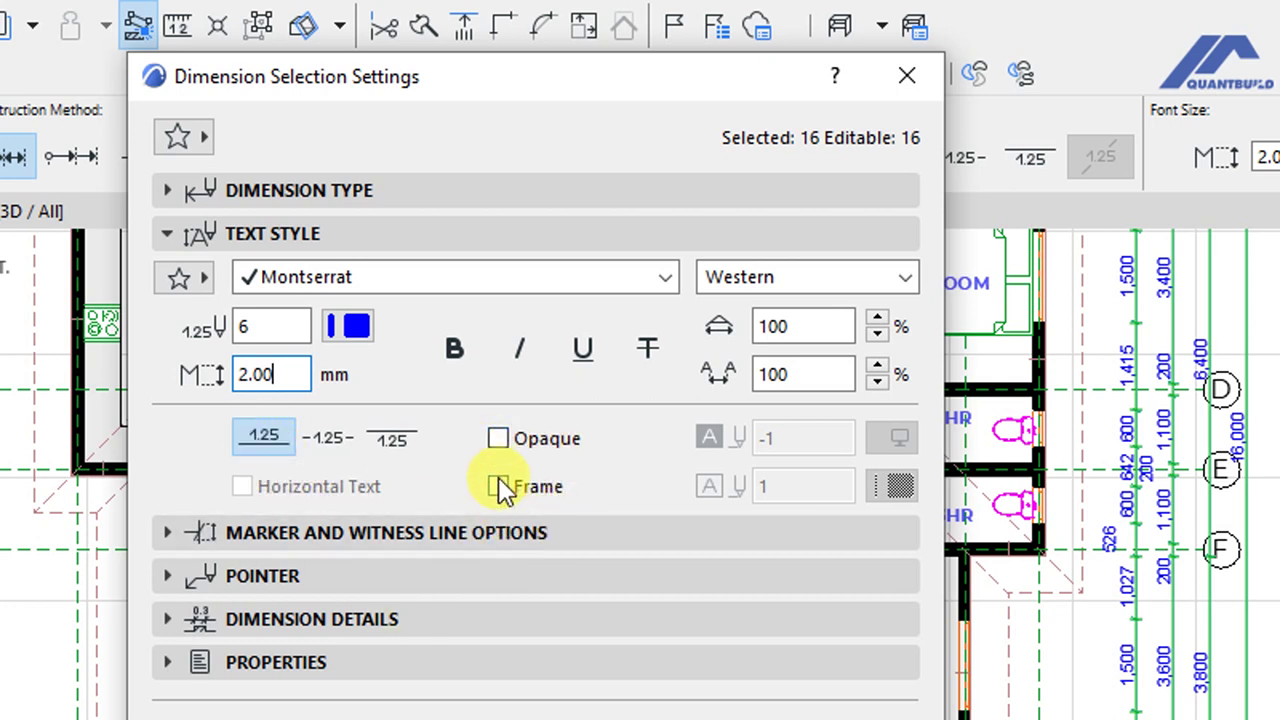
{"action": "left_click", "coordinate": [498, 439]}
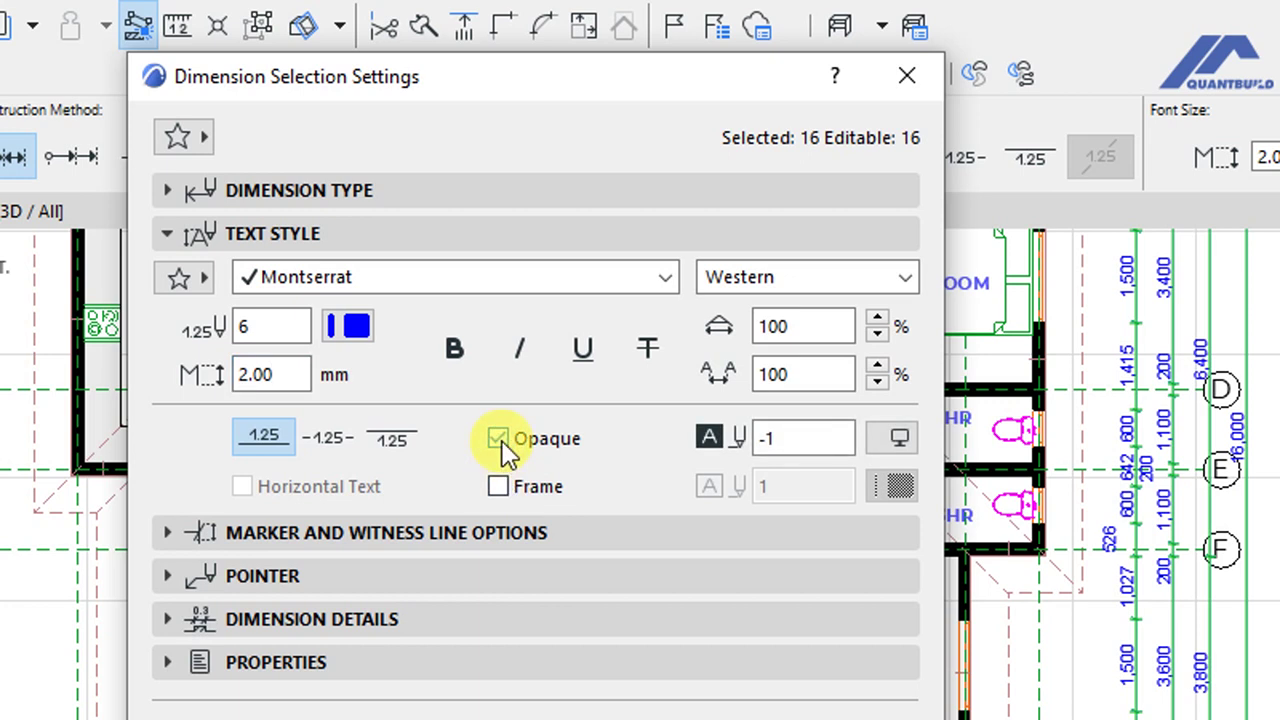
{"action": "left_click", "coordinate": [498, 439]}
{"action": "left_click", "coordinate": [279, 238]}
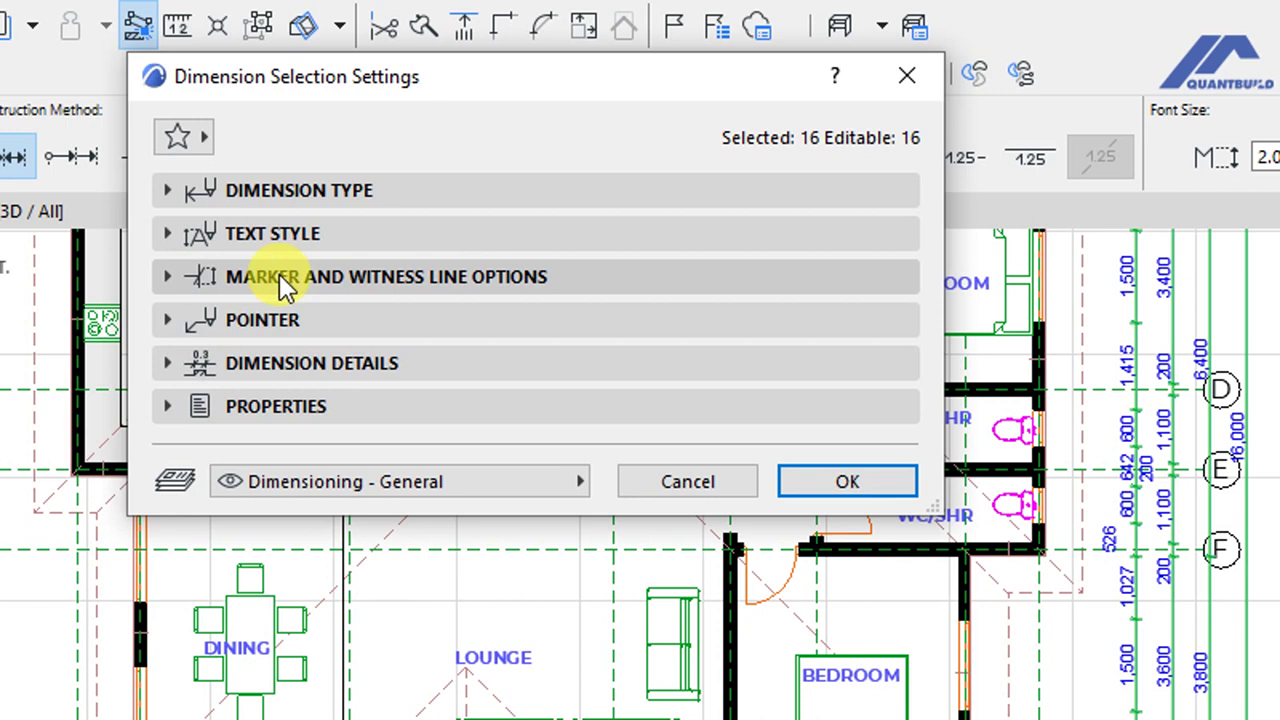
Review the selected dimensions' marker and witness line options, pointer, dimension details and renovation filter settings
{"action": "left_click", "coordinate": [279, 275]}
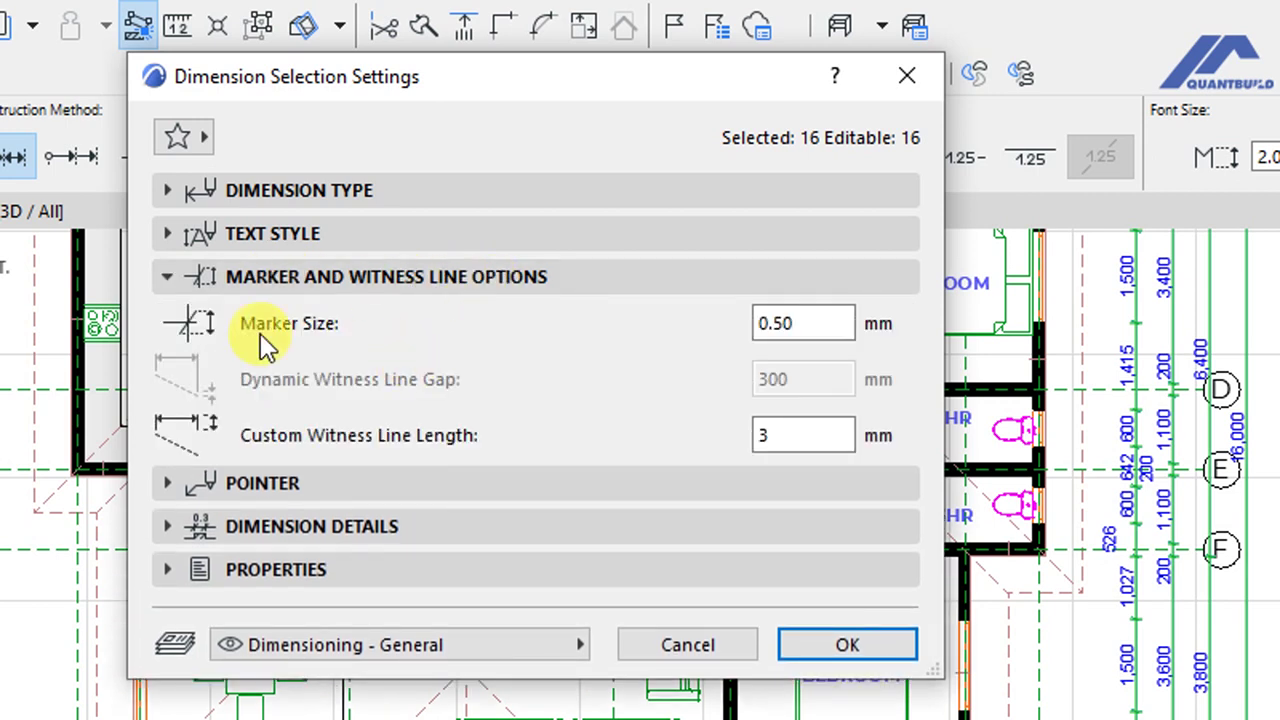
{"action": "left_click", "coordinate": [820, 322]}
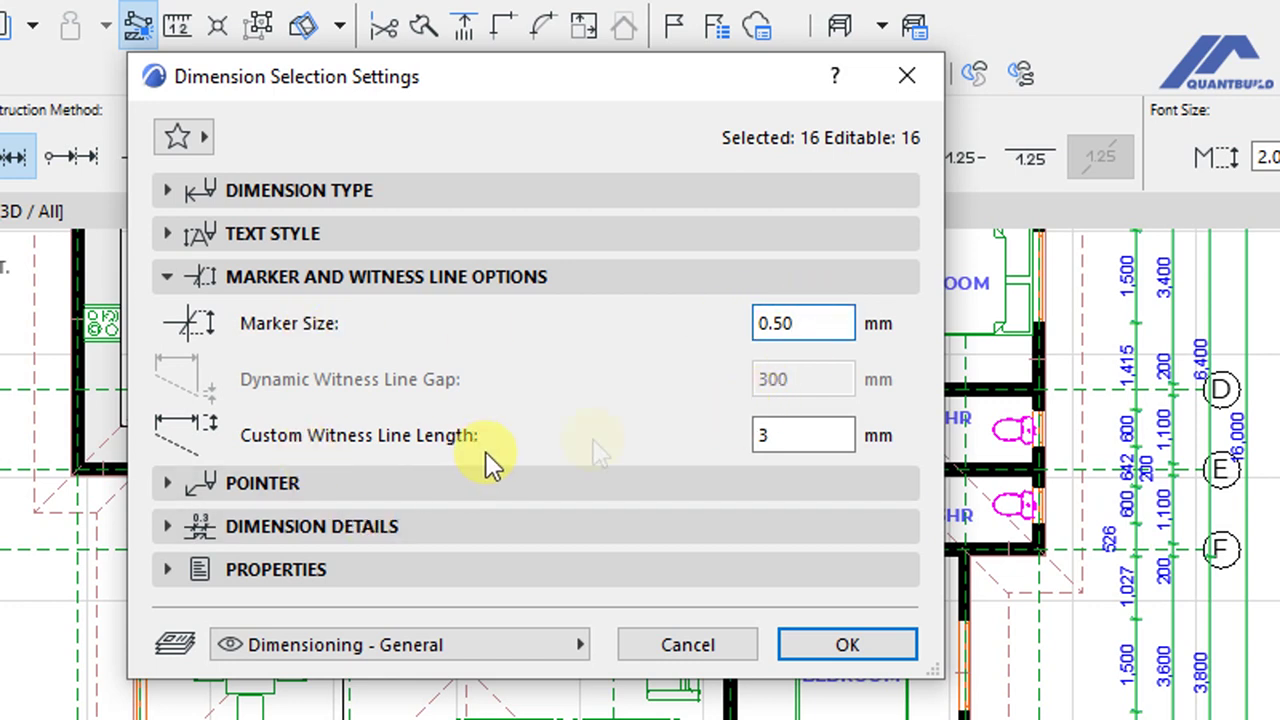
{"action": "left_click", "coordinate": [340, 277]}
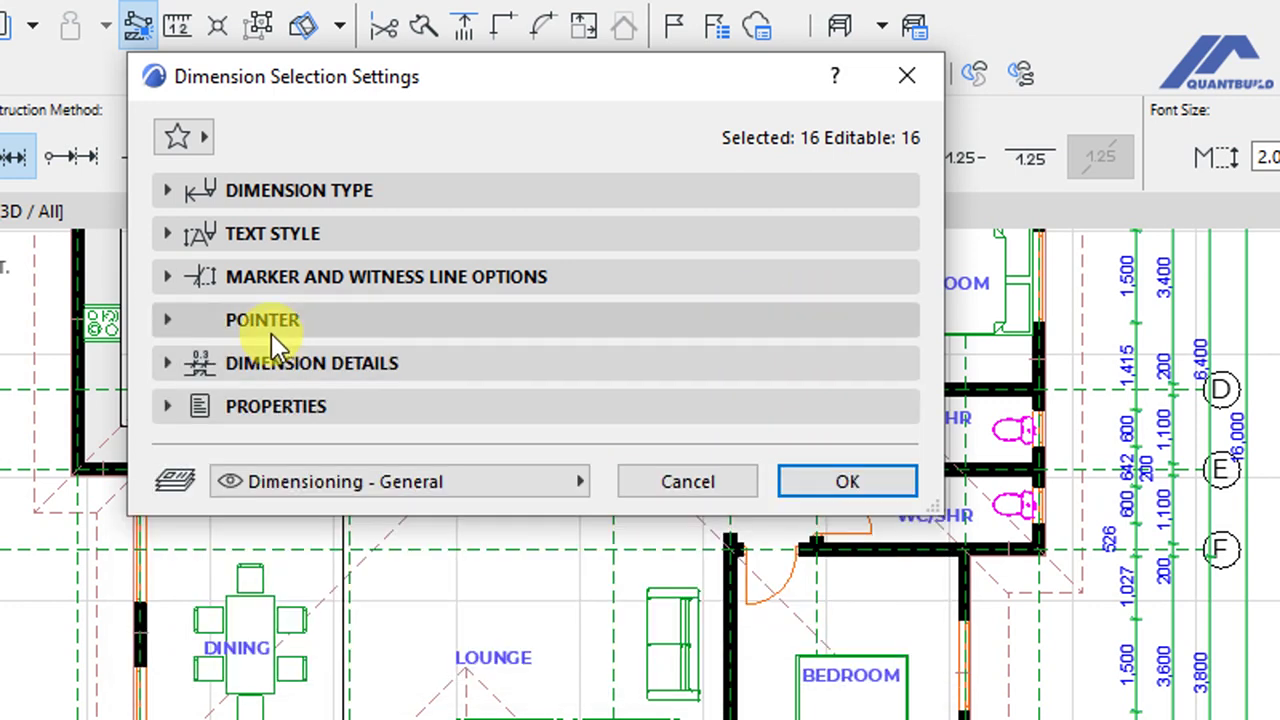
{"action": "left_click", "coordinate": [266, 319]}
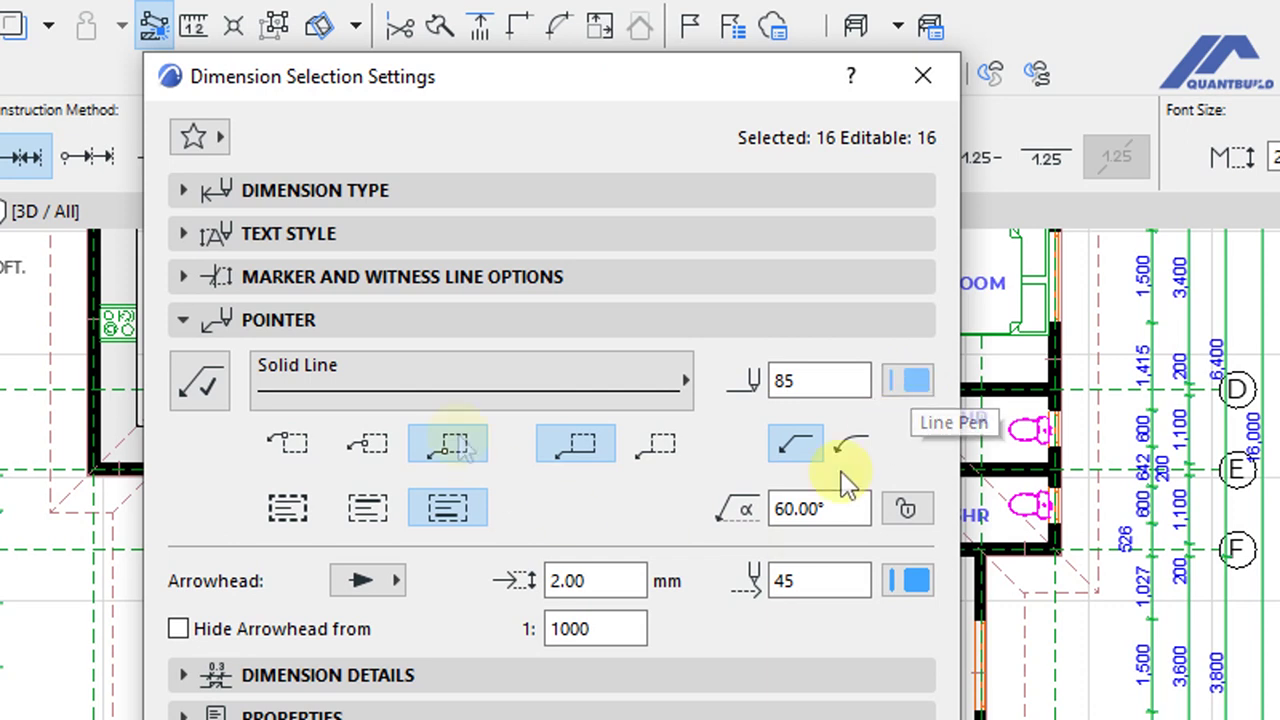
{"action": "left_click", "coordinate": [320, 326]}
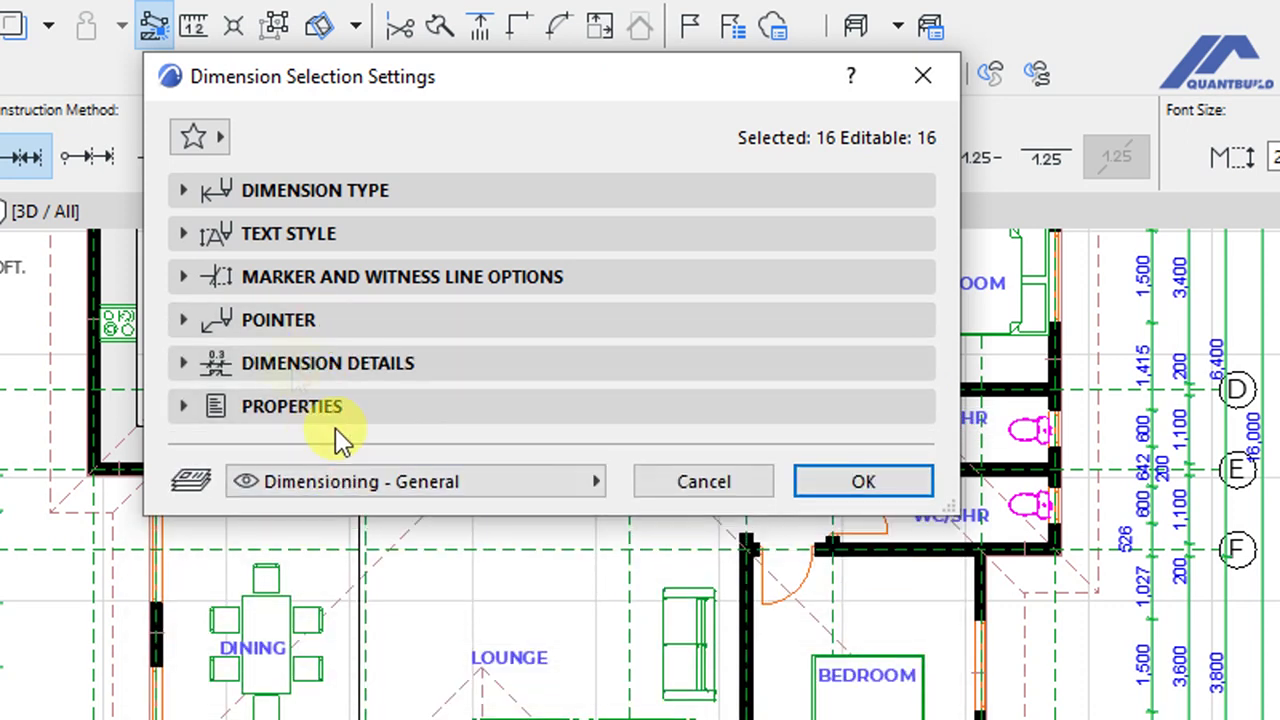
{"action": "left_click", "coordinate": [292, 366]}
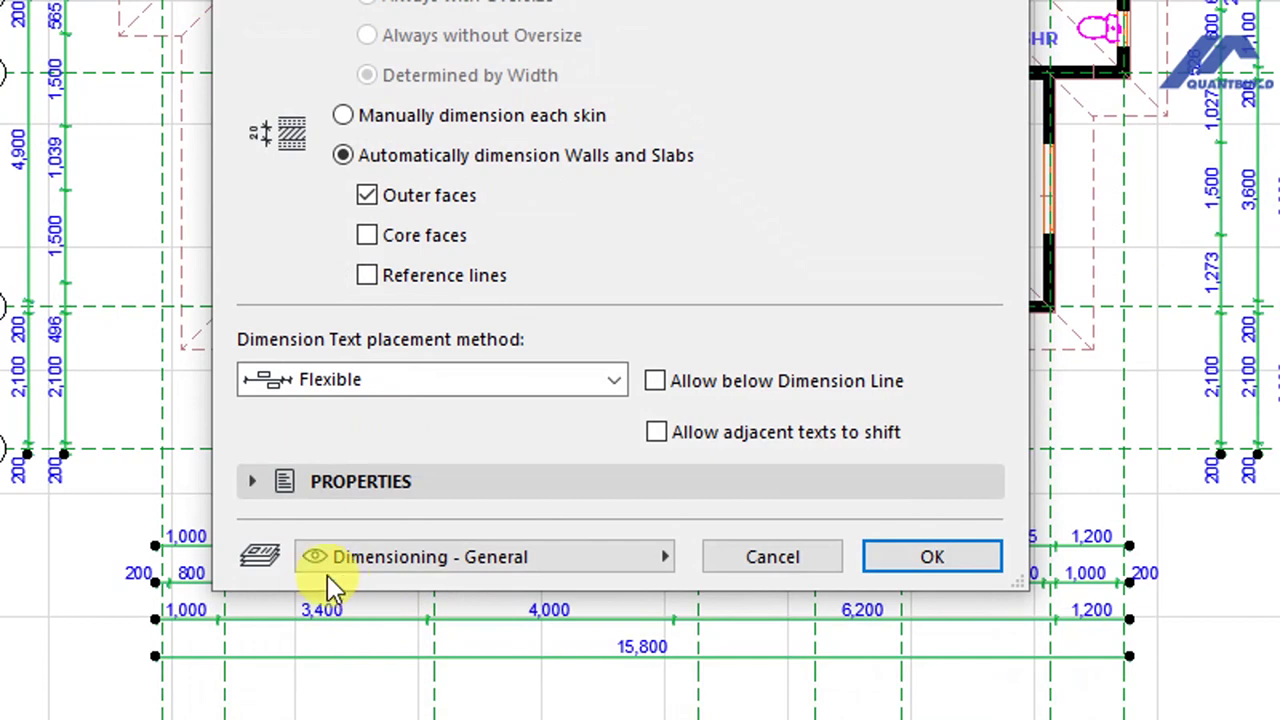
{"action": "left_click", "coordinate": [322, 486]}
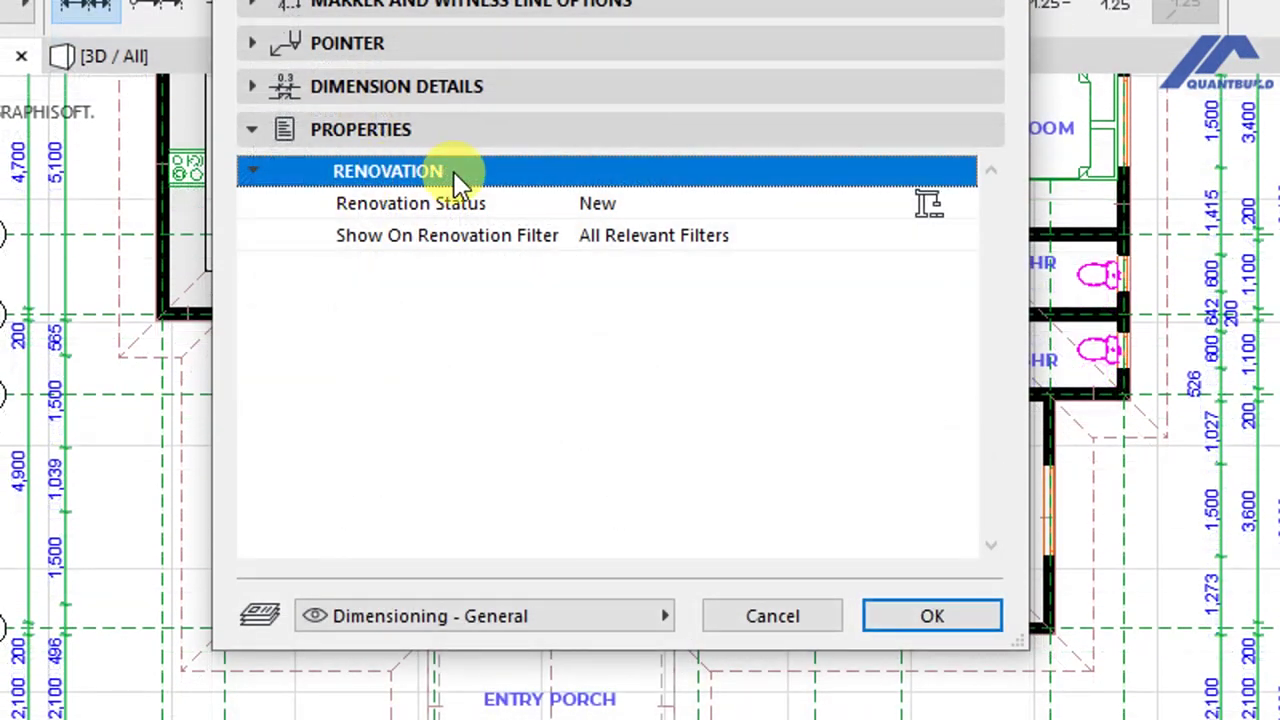
{"action": "left_click", "coordinate": [400, 206]}
{"action": "left_click", "coordinate": [398, 242]}
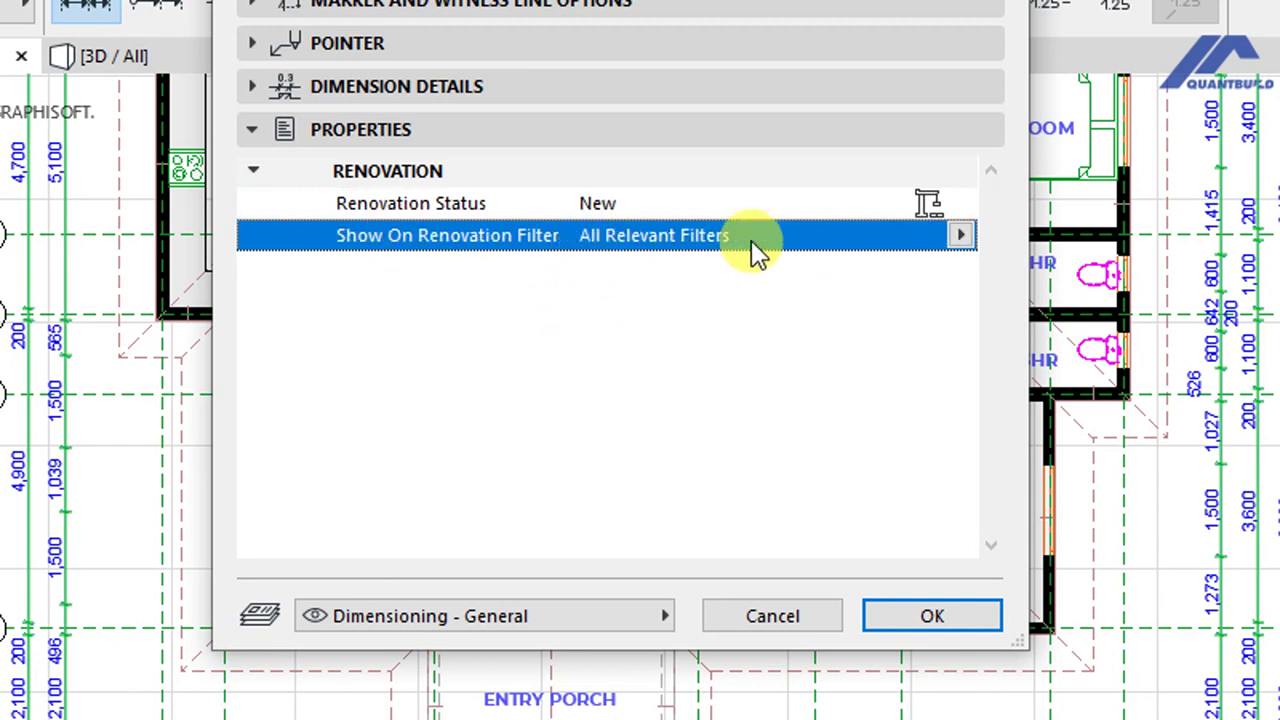
{"action": "left_click", "coordinate": [917, 235]}
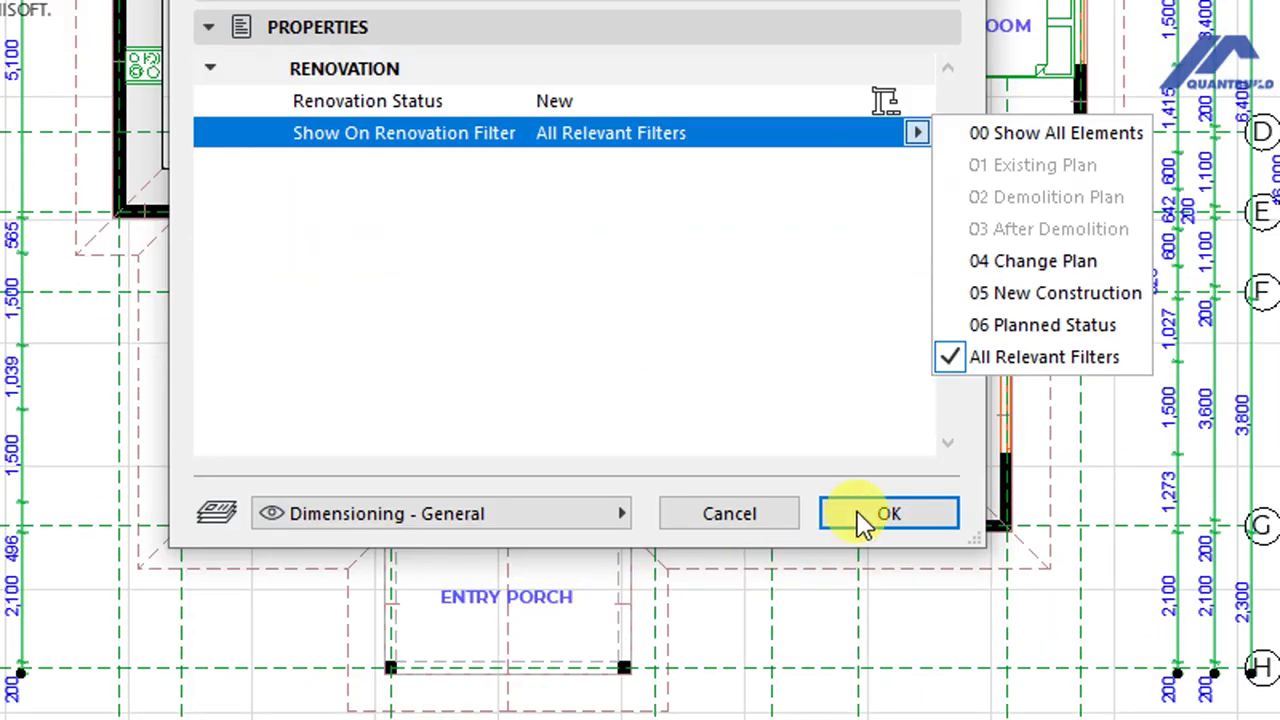
Apply the new settings to the selected dimensions and deselect them on the ground floor plan
{"action": "left_click", "coordinate": [862, 520]}
{"action": "left_click", "coordinate": [860, 521]}
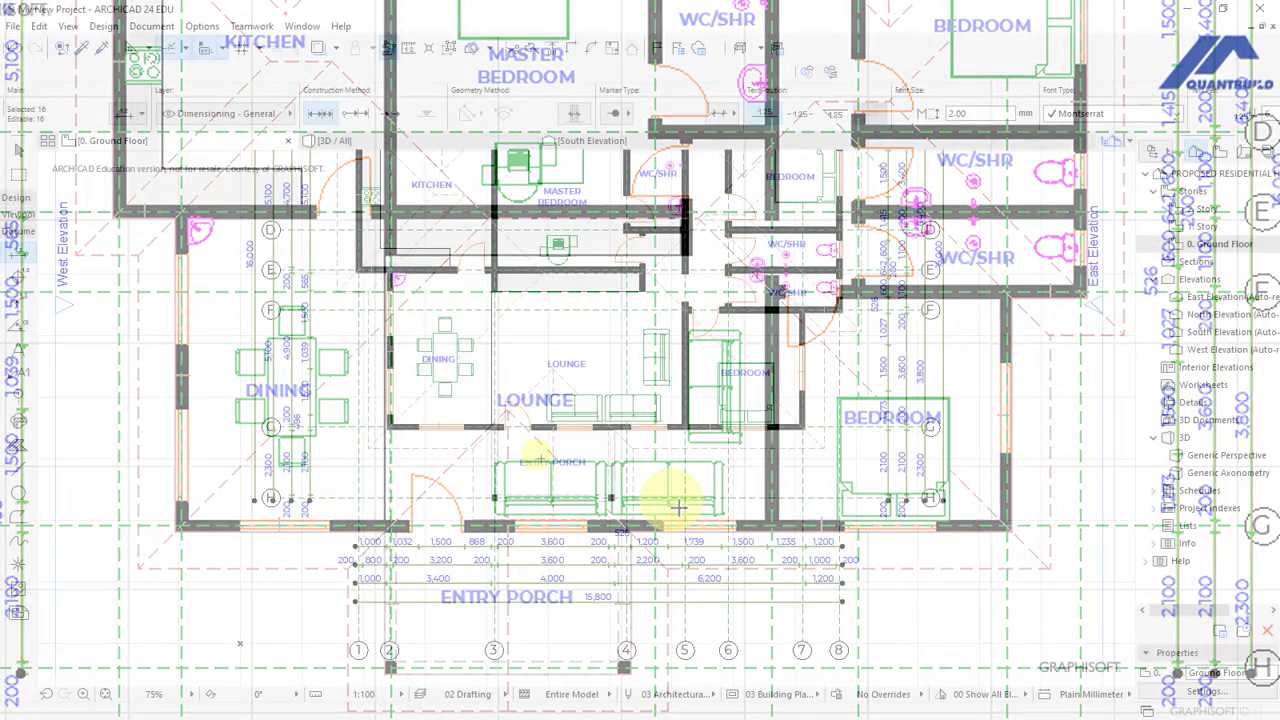
{"action": "scroll", "coordinate": [678, 508], "scroll_direction": "down", "scroll_amount": 3}
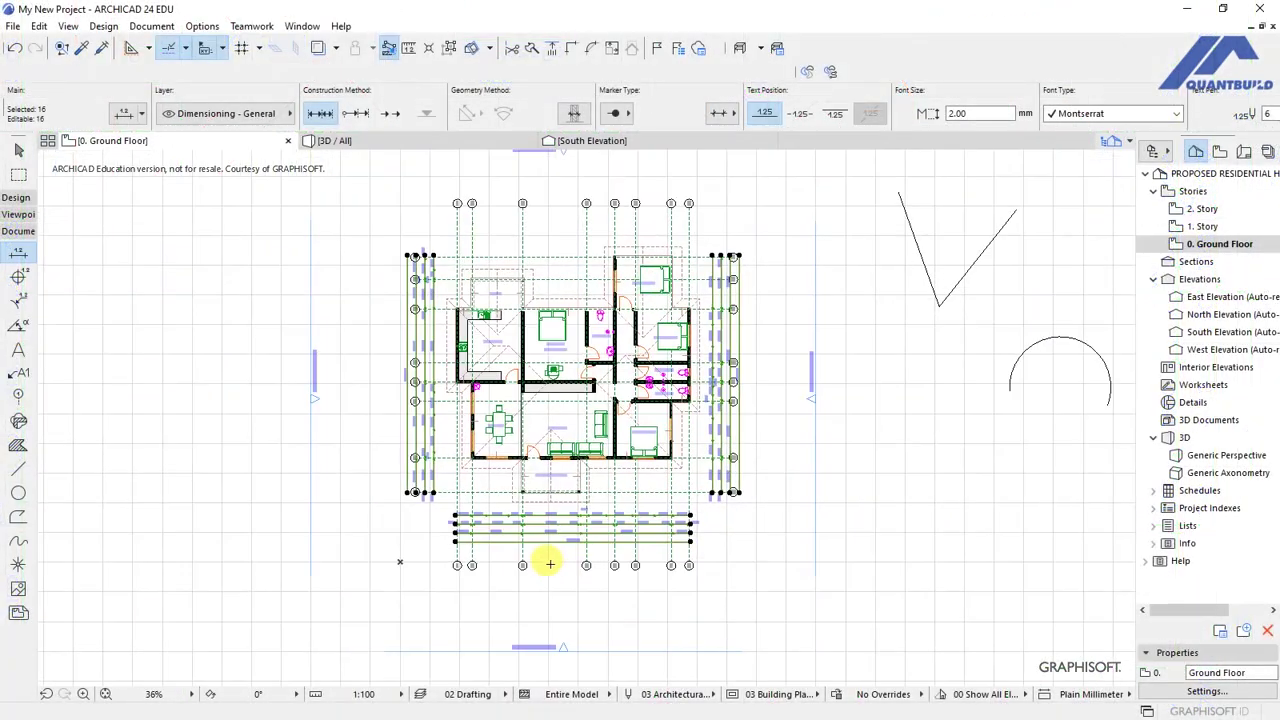
{"action": "scroll", "coordinate": [550, 564], "scroll_direction": "up", "scroll_amount": 5}
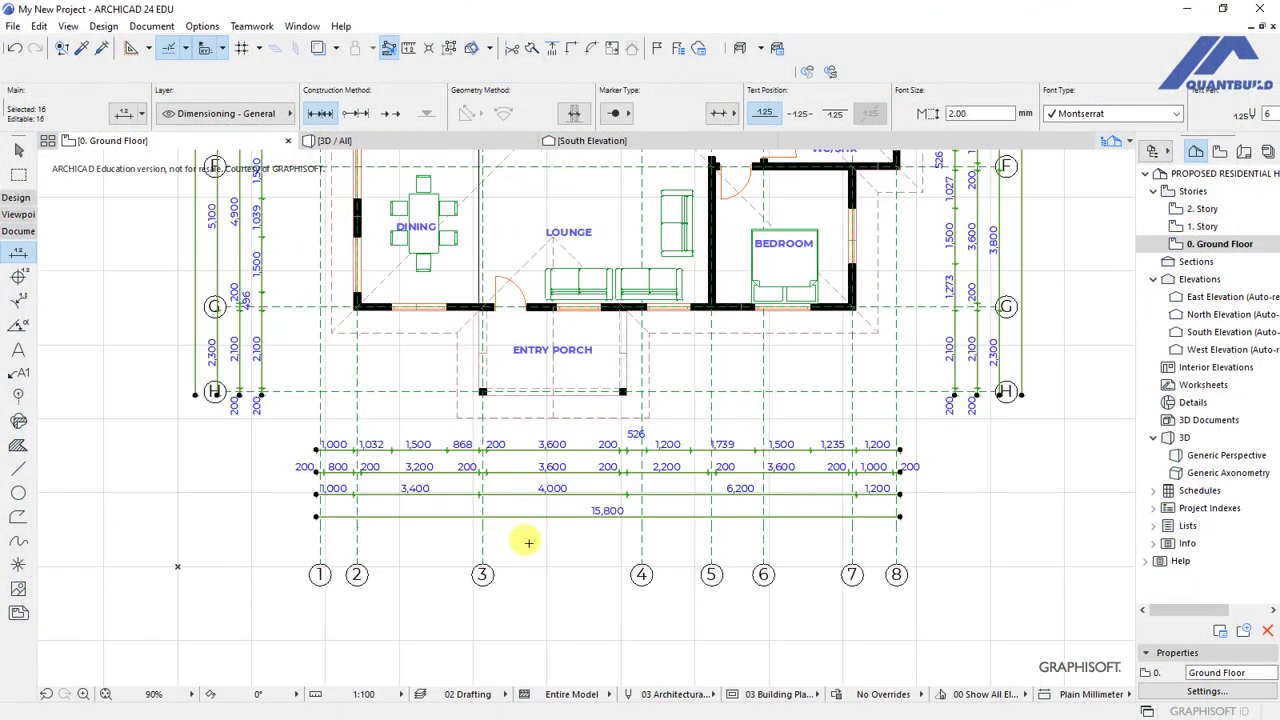
{"action": "key", "text": "Escape"}
{"action": "scroll", "coordinate": [580, 549], "scroll_direction": "up", "scroll_amount": 1}
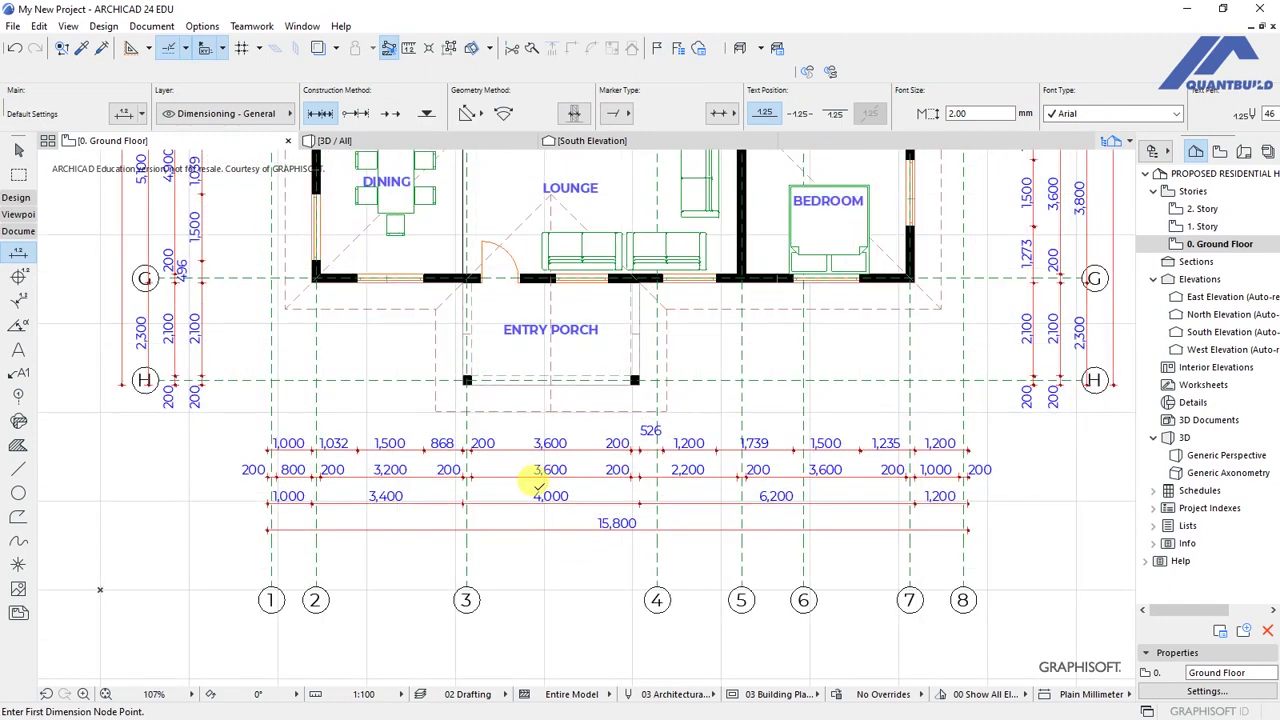